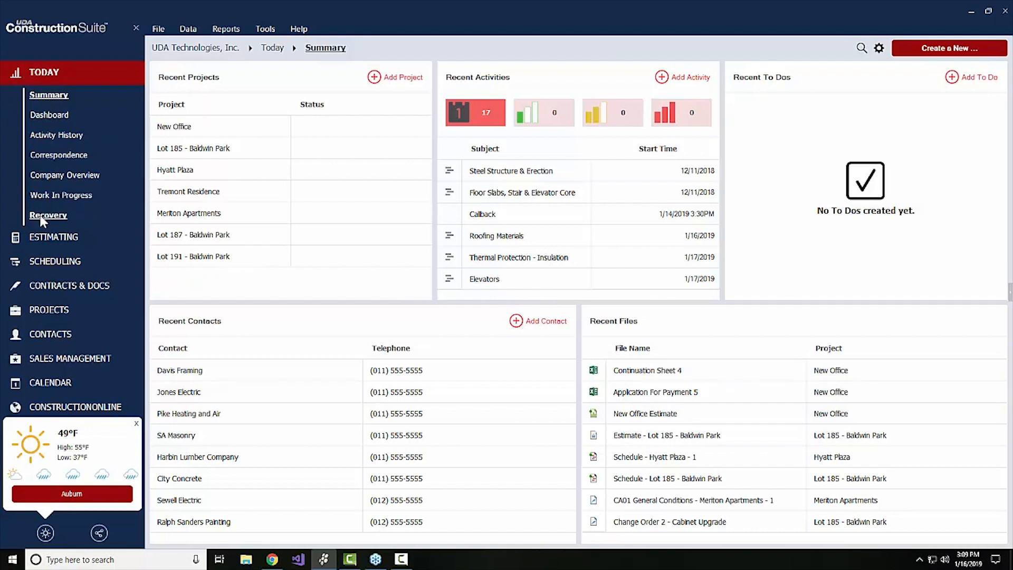
Open the New Office project's Summary page from Estimating's Recent Projects.
click(43, 240)
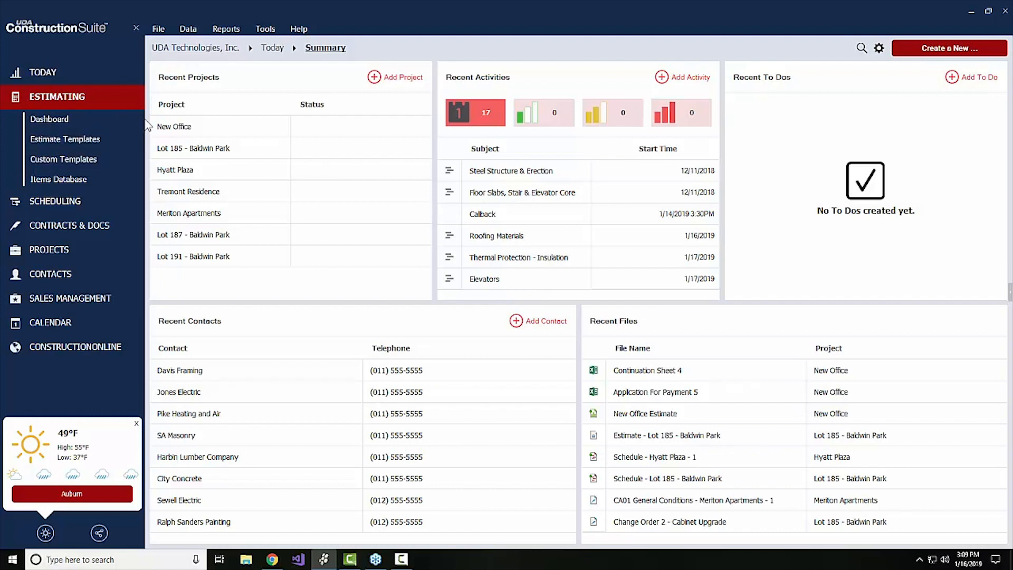
click(175, 127)
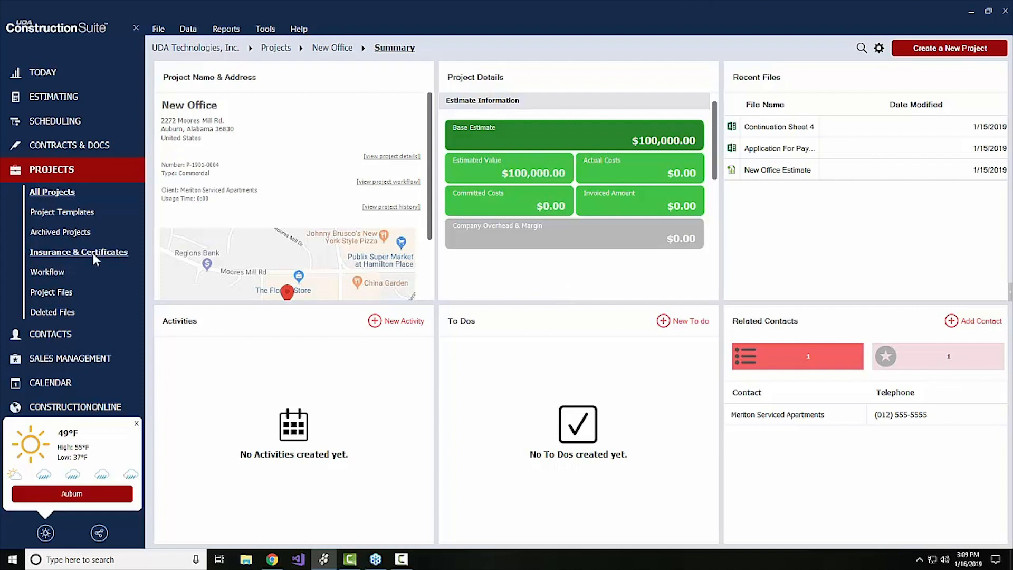
Tick Create Project, Enter Client Contact Info and Review Plans in the workflow, then launch Create Estimate.
click(56, 274)
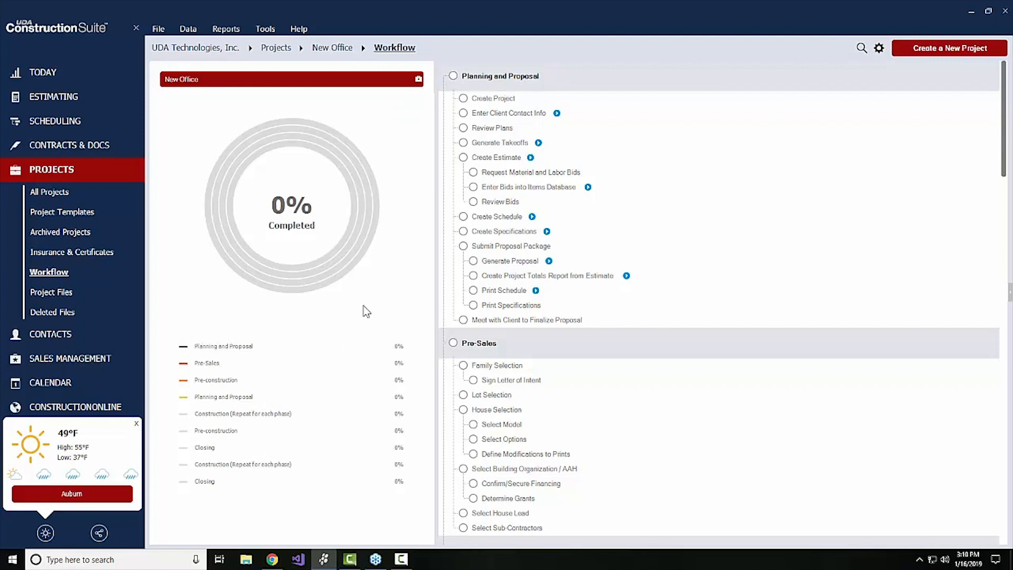
click(463, 98)
click(463, 113)
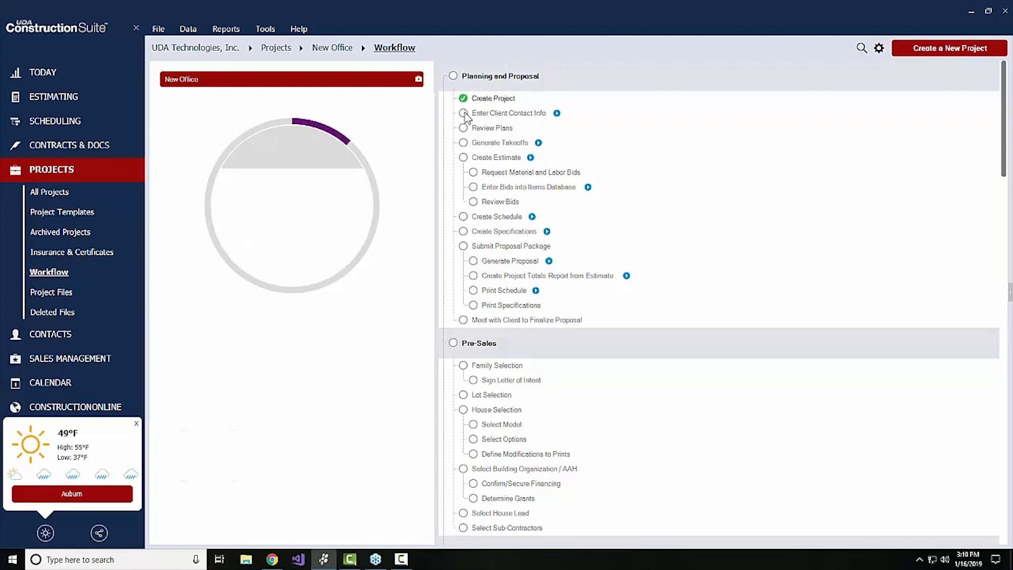
click(463, 128)
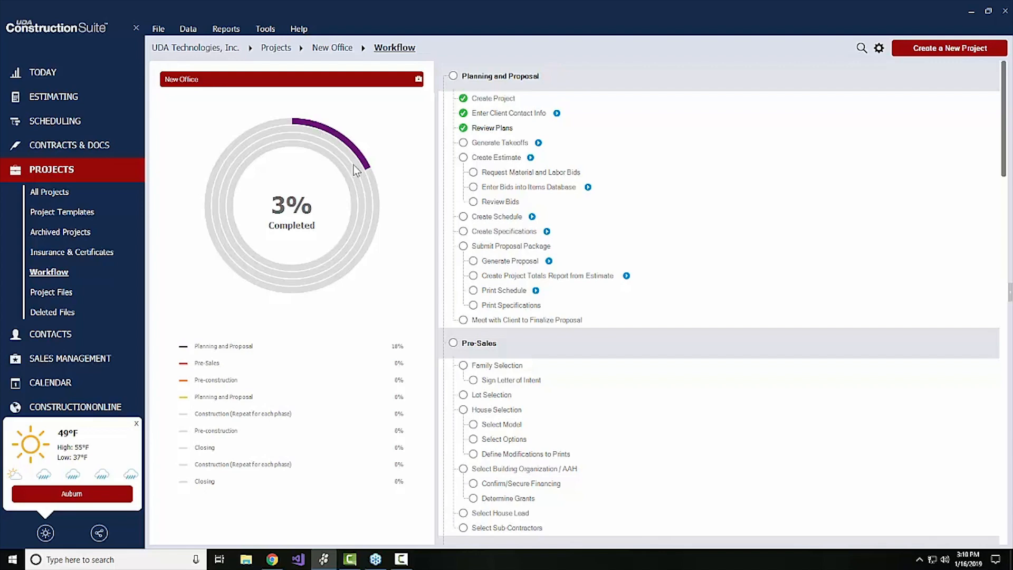
click(530, 157)
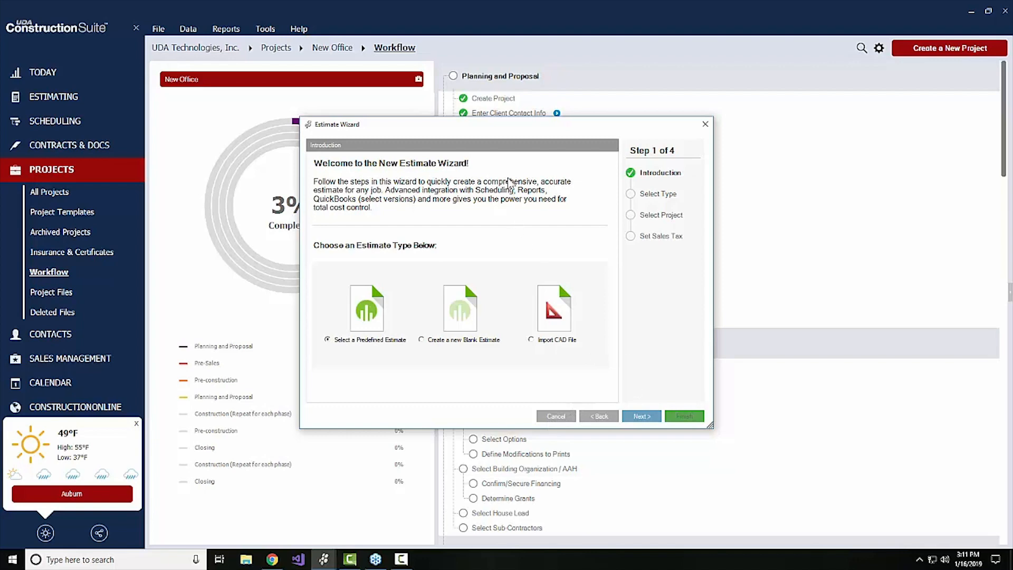
Create the estimate from the predefined Residential Sample template in the Estimate Wizard.
drag(422, 126, 425, 136)
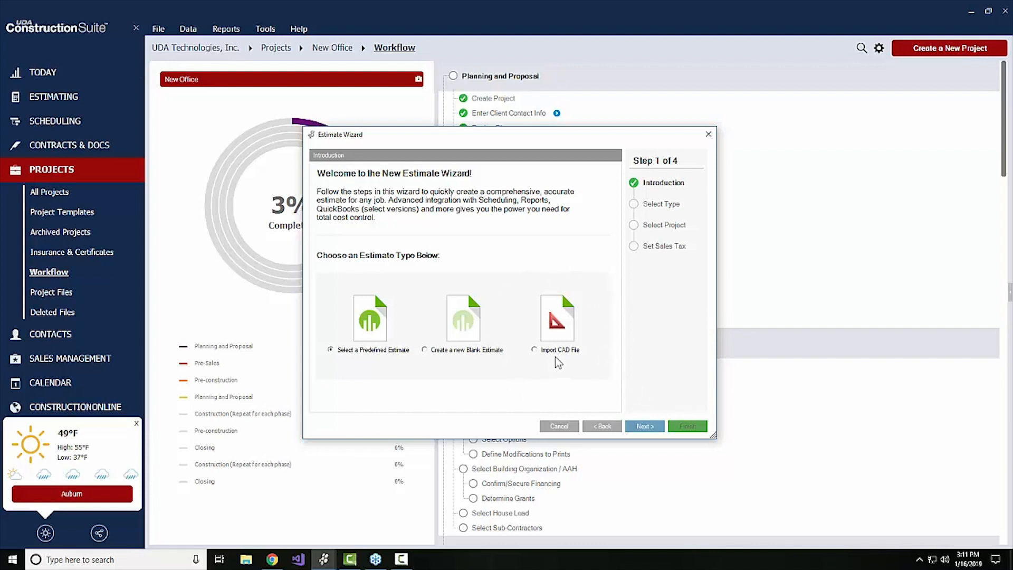
click(536, 350)
click(643, 426)
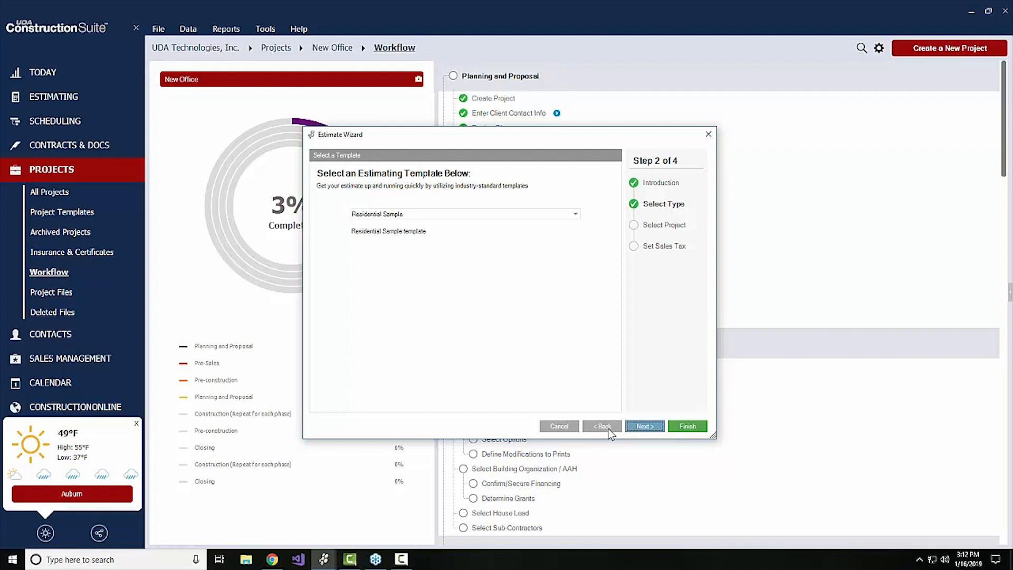
click(692, 425)
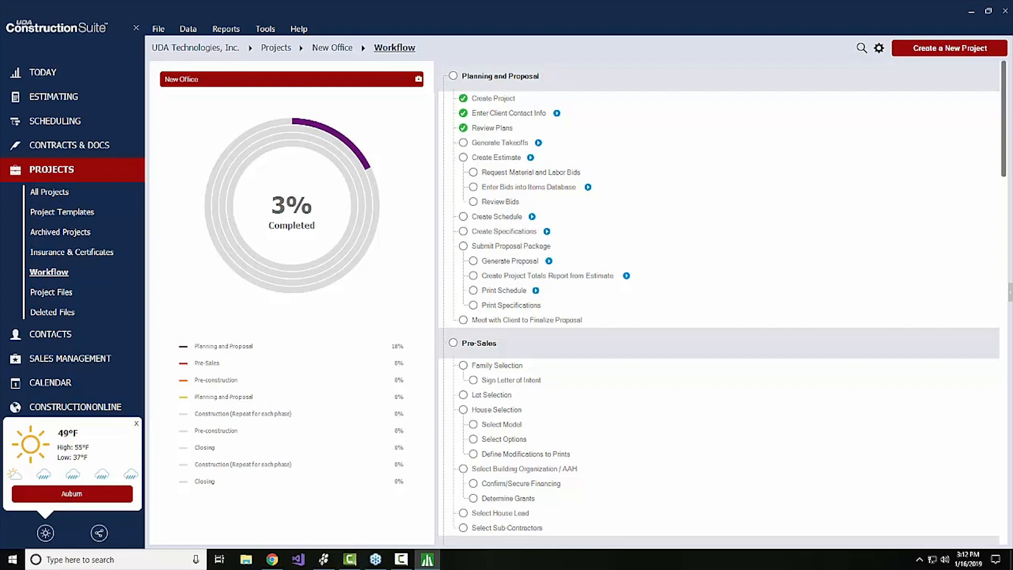
Maximize the New Office estimate window and open Lock Estimate from the View tab.
drag(1012, 53, 539, 10)
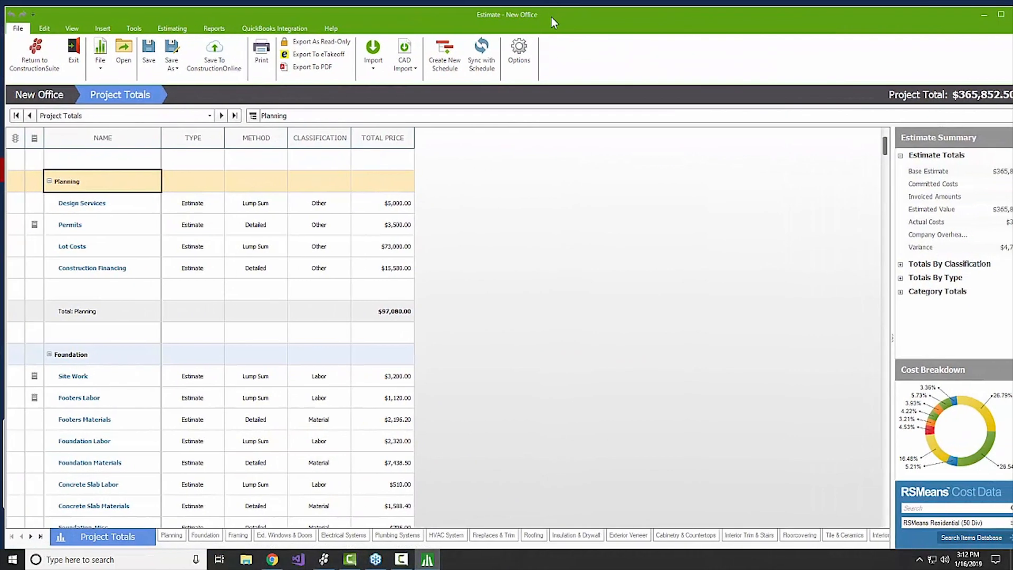
double_click(543, 15)
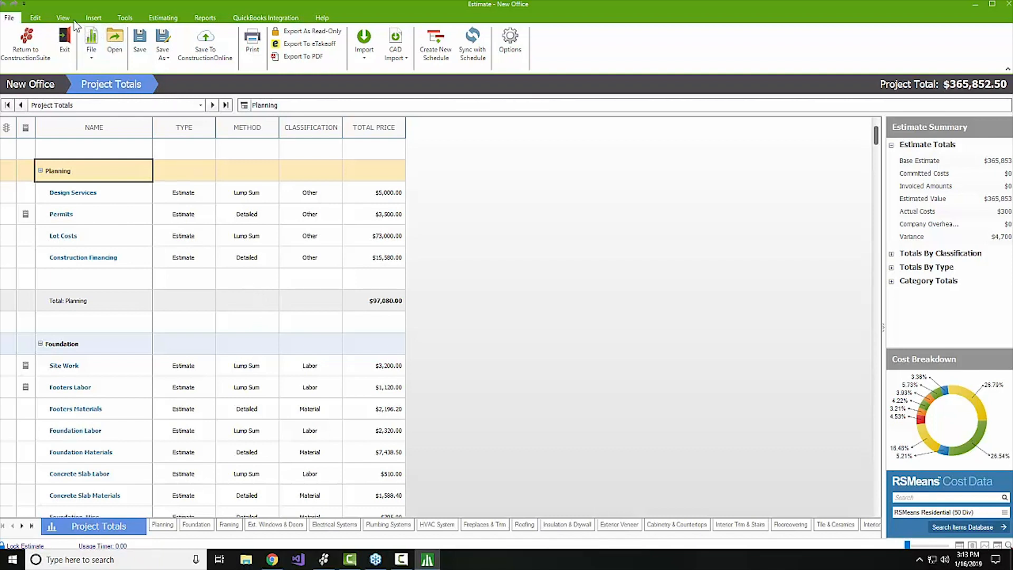
click(130, 19)
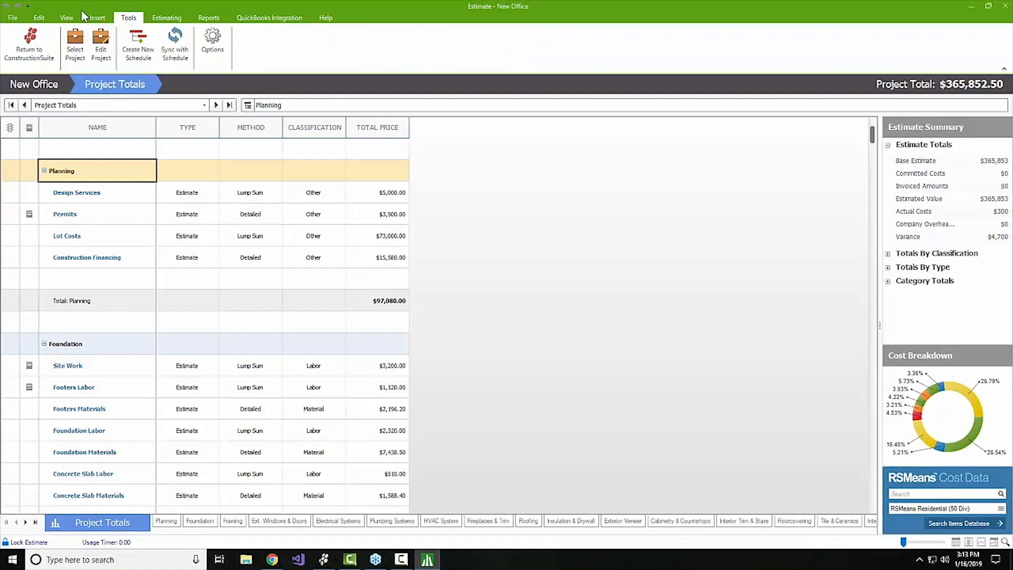
click(73, 19)
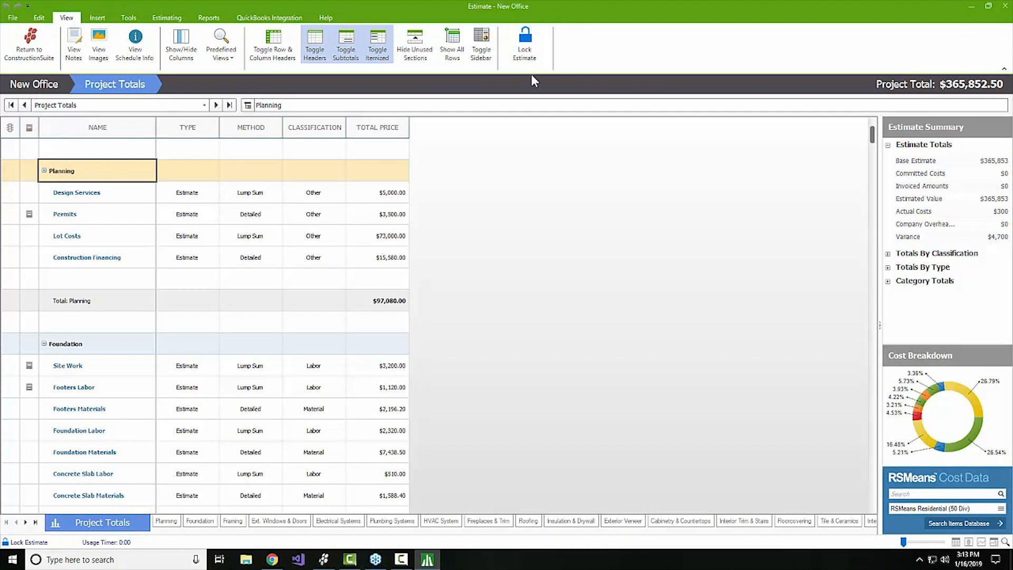
click(521, 48)
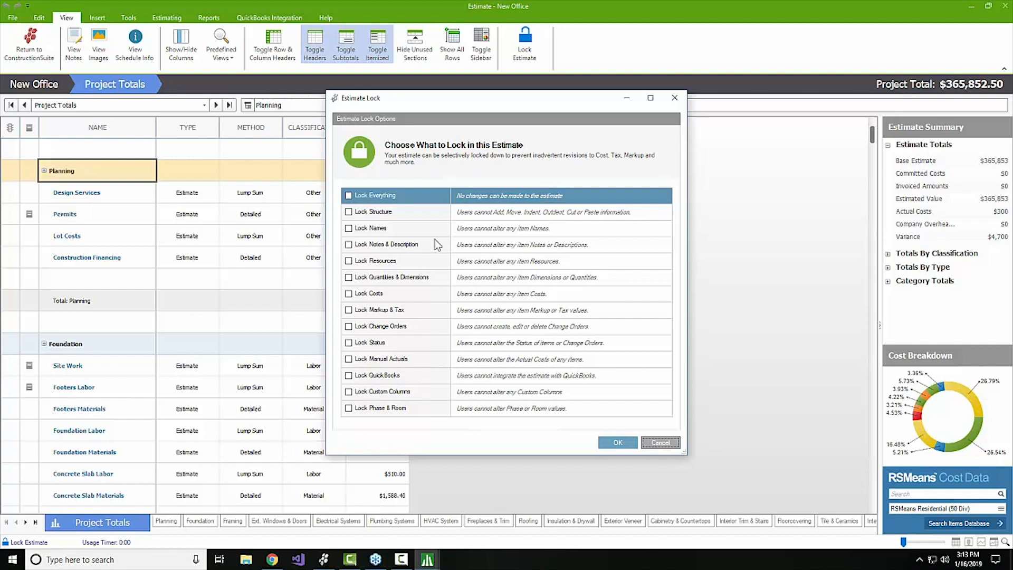
Check Lock Names in the Estimate Lock dialog and confirm with OK.
click(349, 229)
click(615, 443)
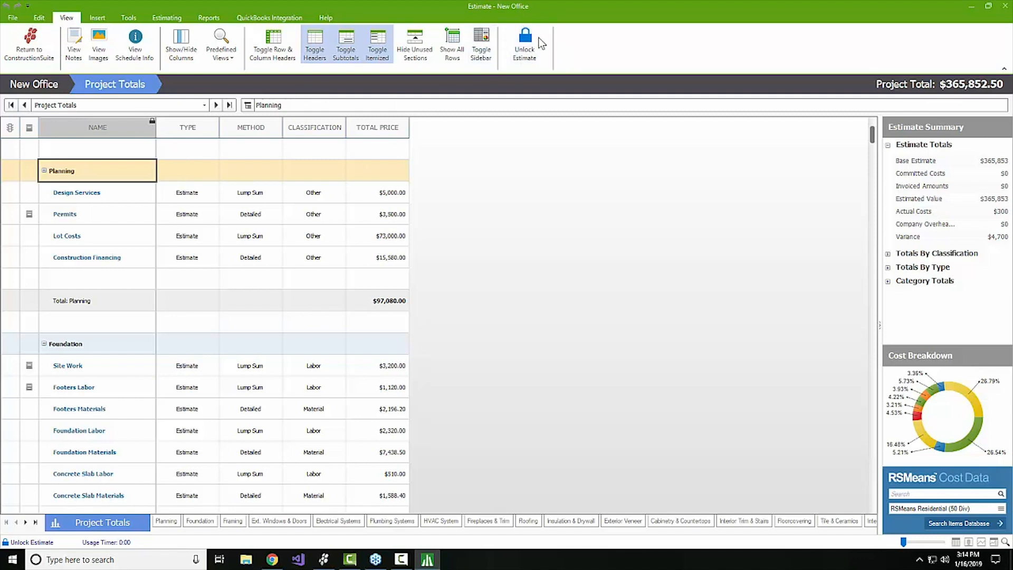
Reopen the Estimate Lock dialog to review that only Lock Names is checked.
click(523, 49)
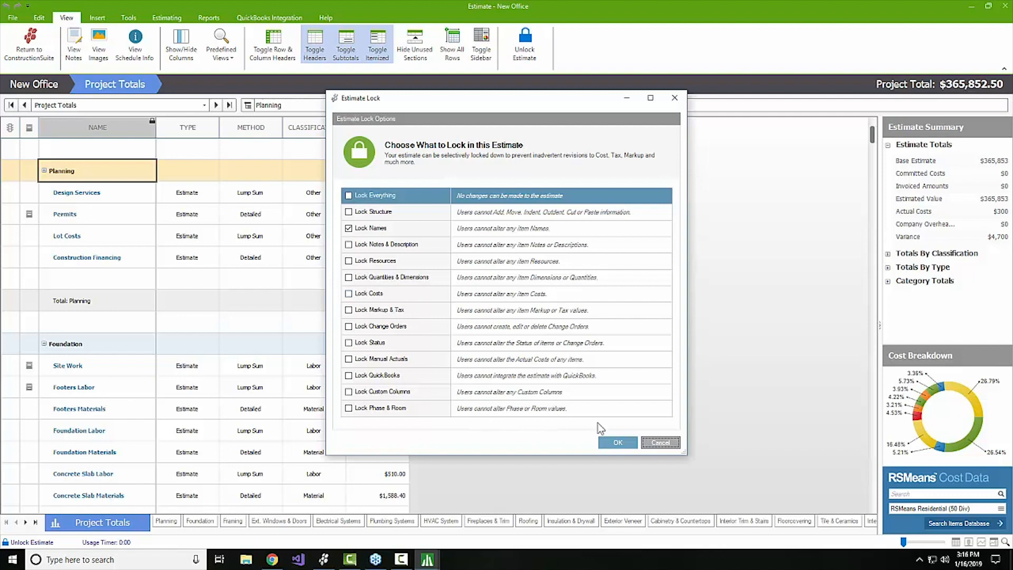
Cancel the lock dialog, dismiss the Permits row's context menu, and switch to the Edit ribbon.
click(660, 442)
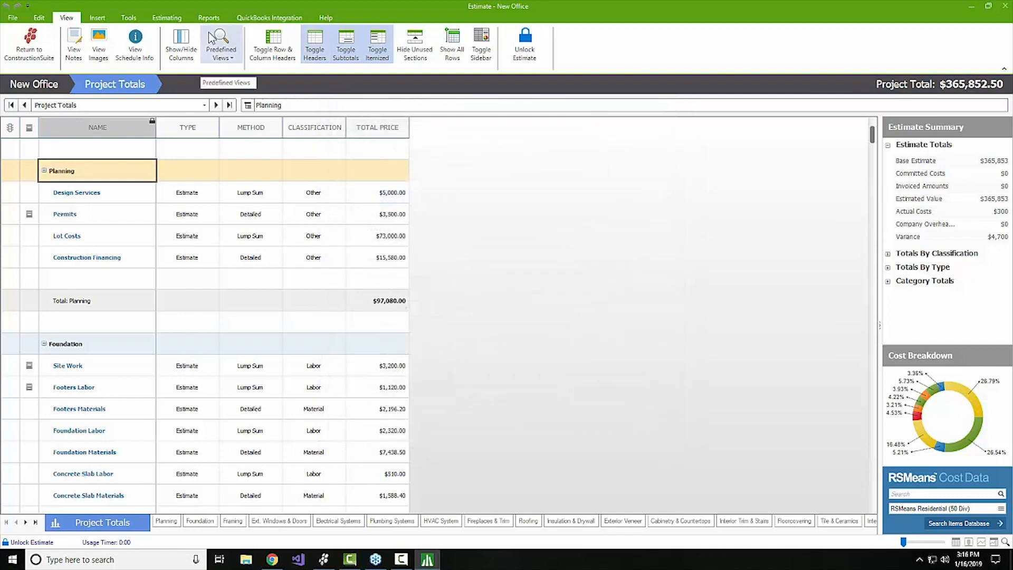
right_click(113, 216)
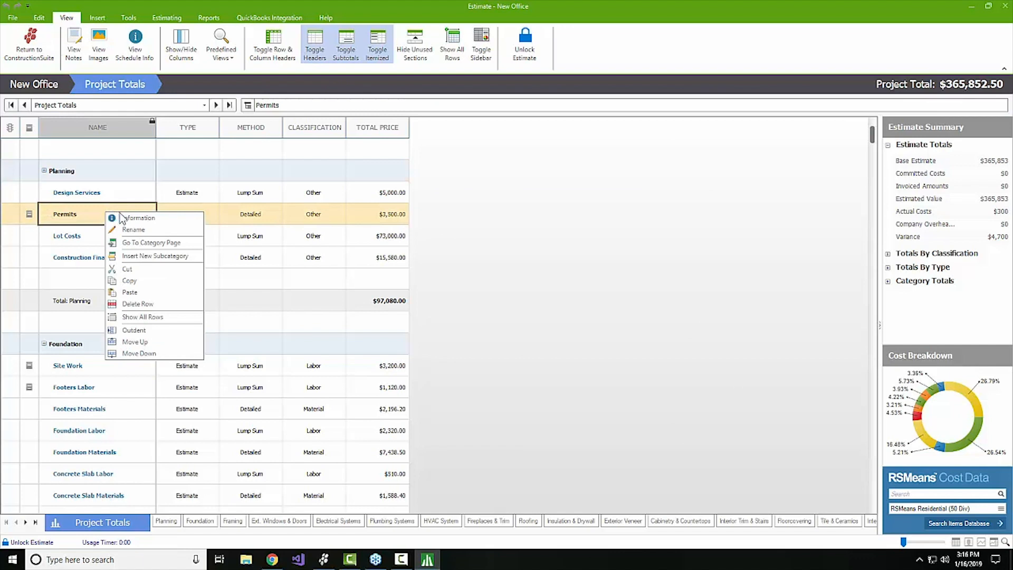
click(589, 270)
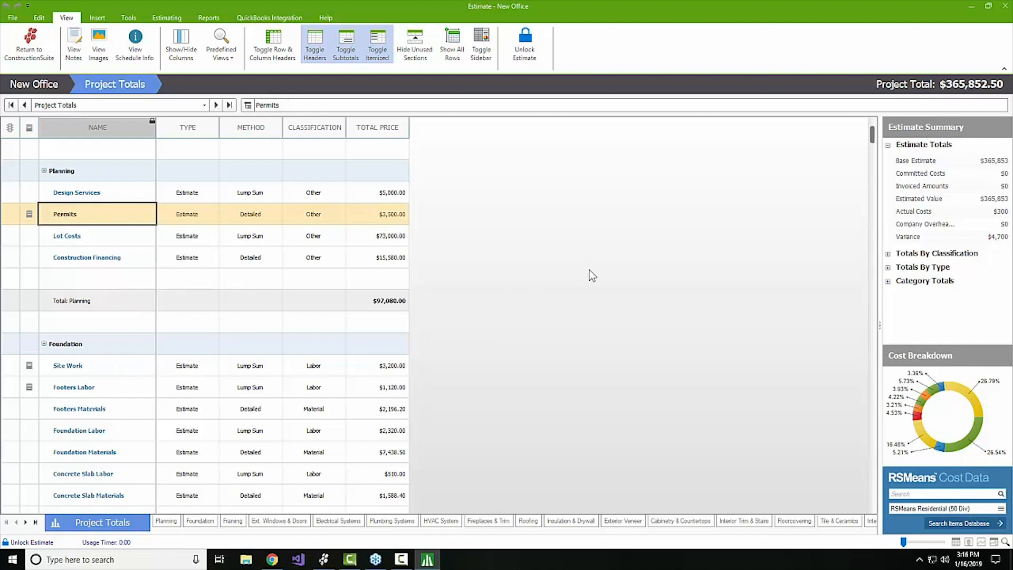
click(168, 18)
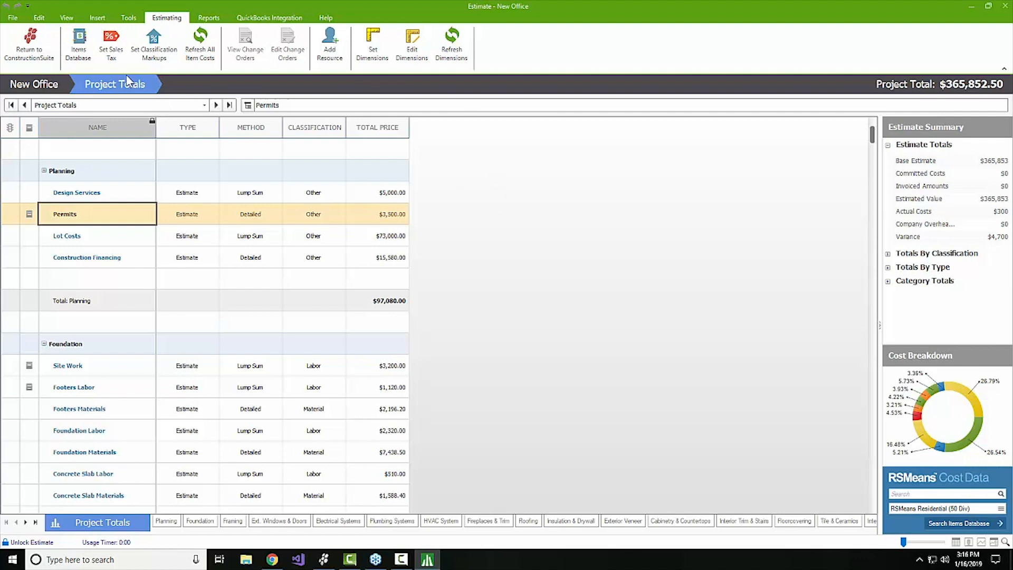
click(42, 19)
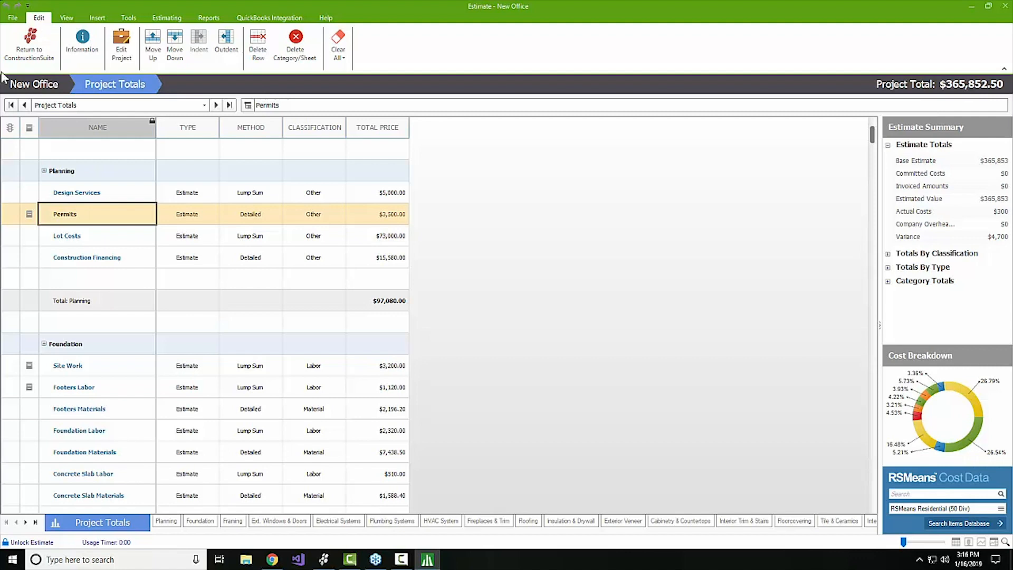
Go back to the estimate's View ribbon commands.
mouse_move(57, 278)
Uncheck Lock Names in the Estimate Lock dialog so the New Office estimate is fully unlocked.
click(65, 19)
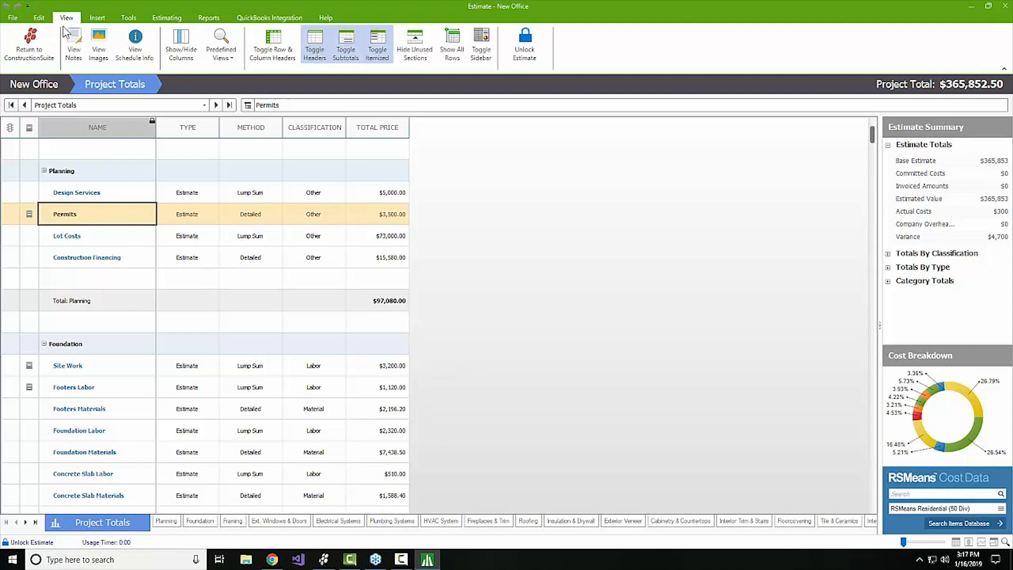
click(524, 45)
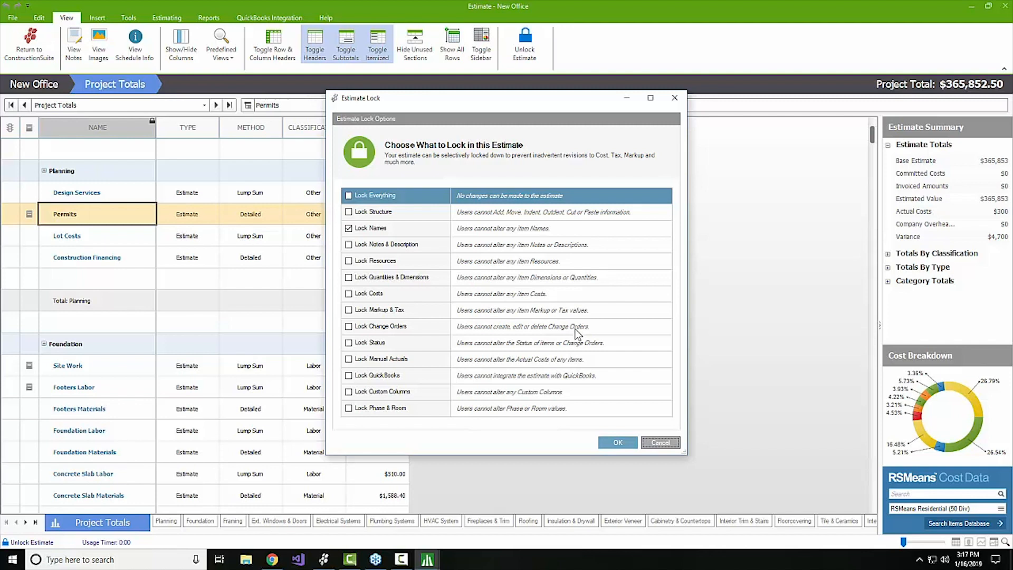
click(348, 229)
click(616, 442)
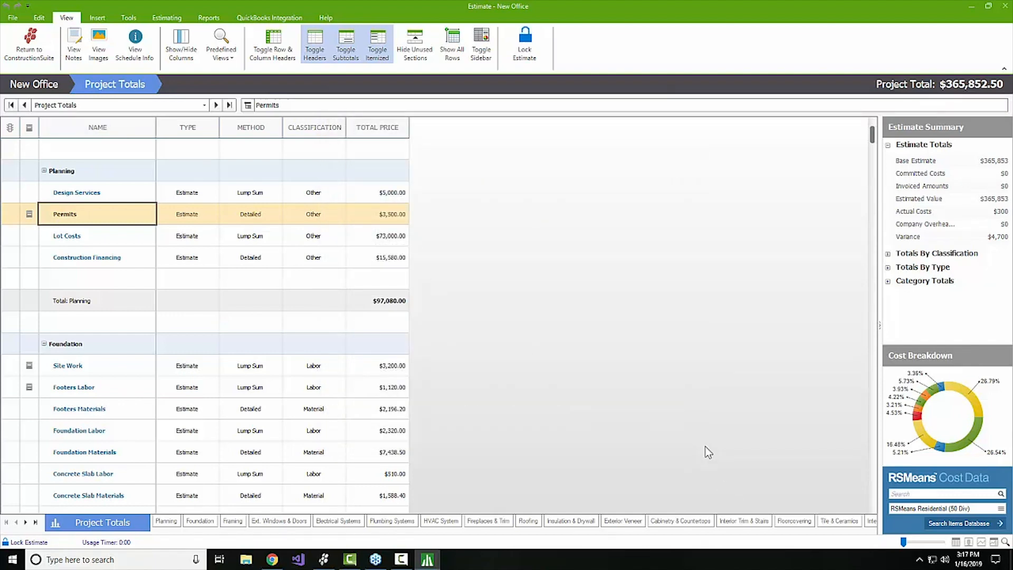
Add the File menu's Save command to the Quick Access Toolbar.
click(14, 19)
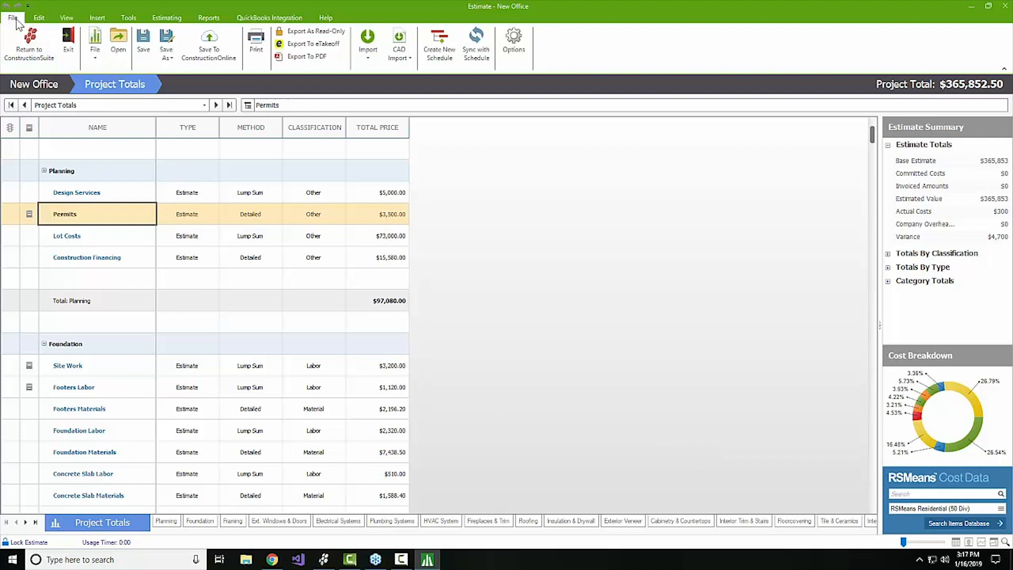
right_click(141, 45)
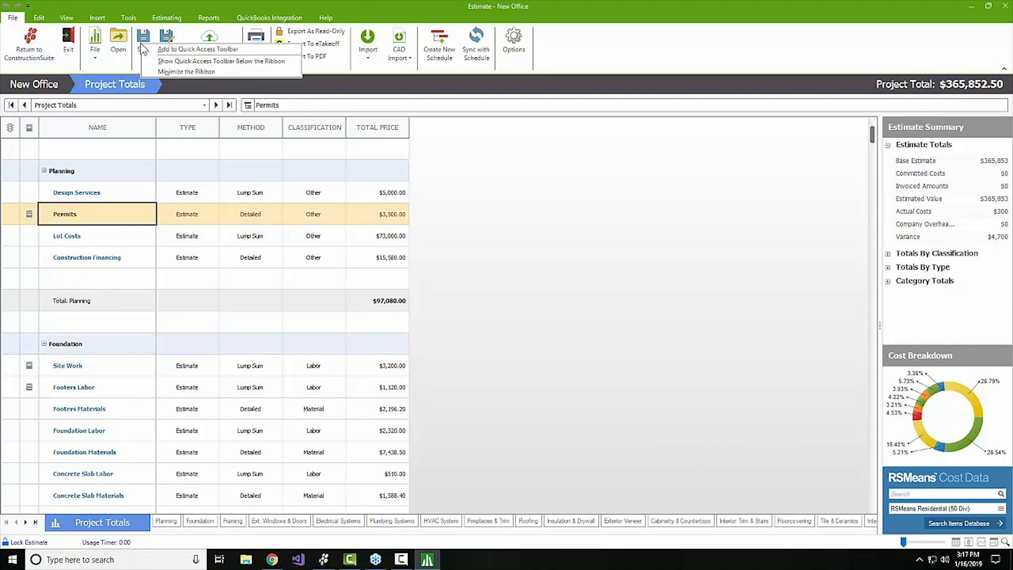
click(190, 49)
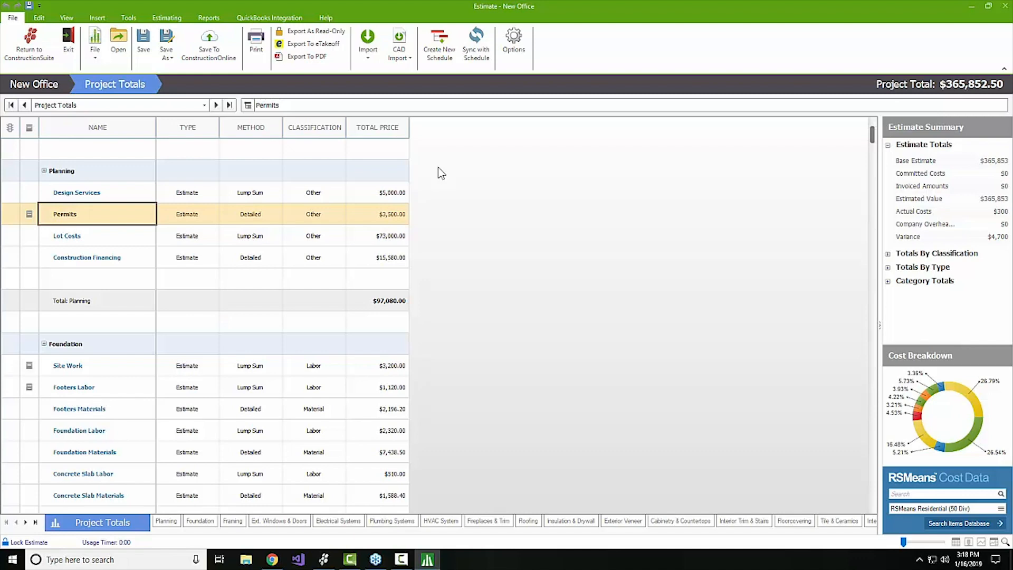
Enable AutoSave in the estimate options with a 20-minute save interval.
click(511, 47)
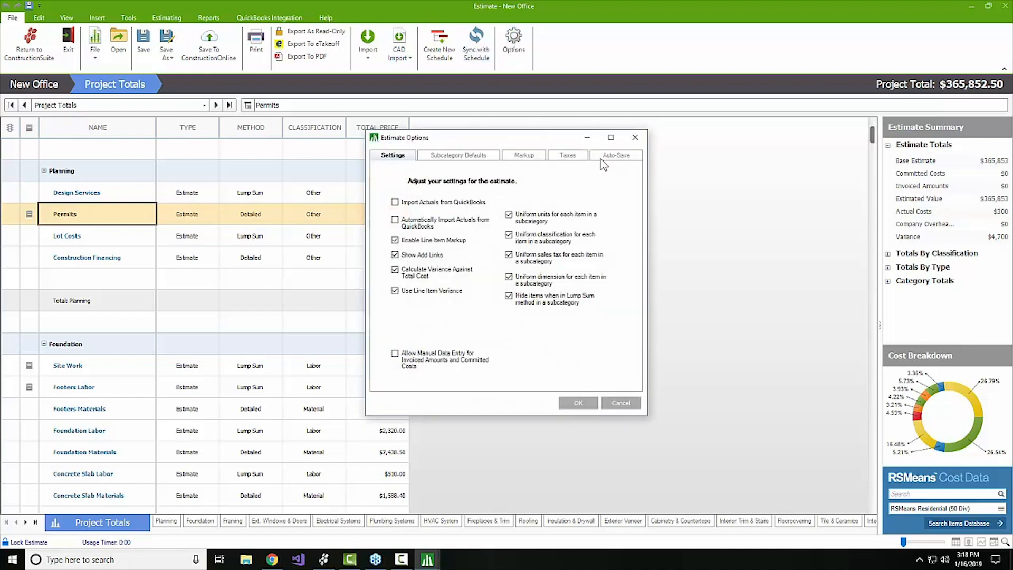
click(610, 157)
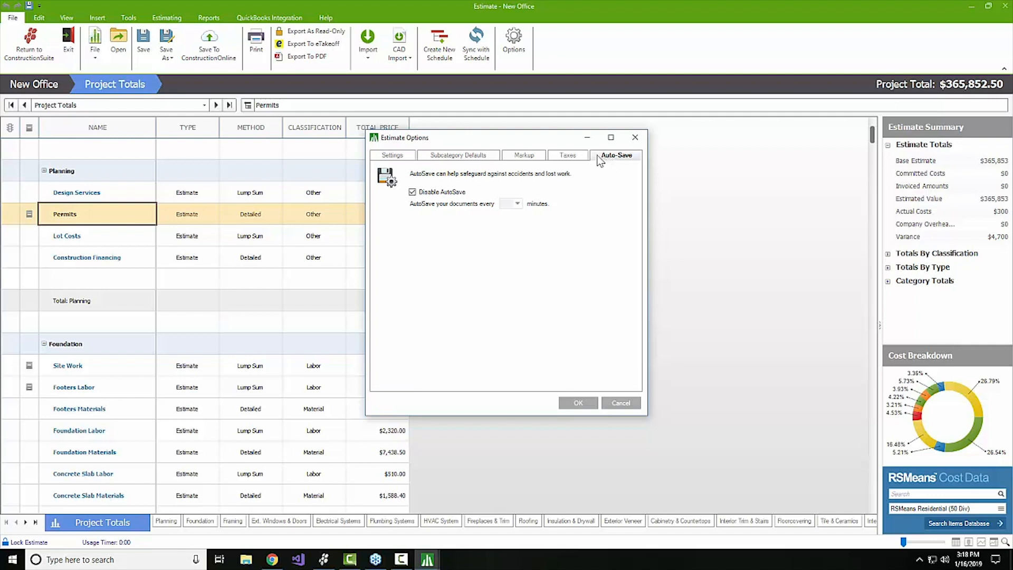
click(413, 193)
click(516, 205)
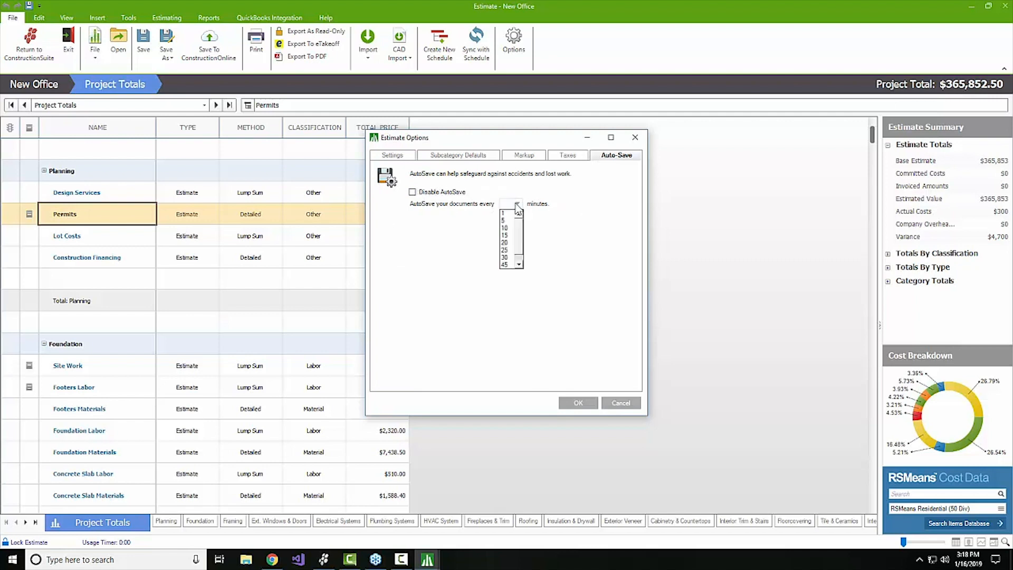
click(512, 246)
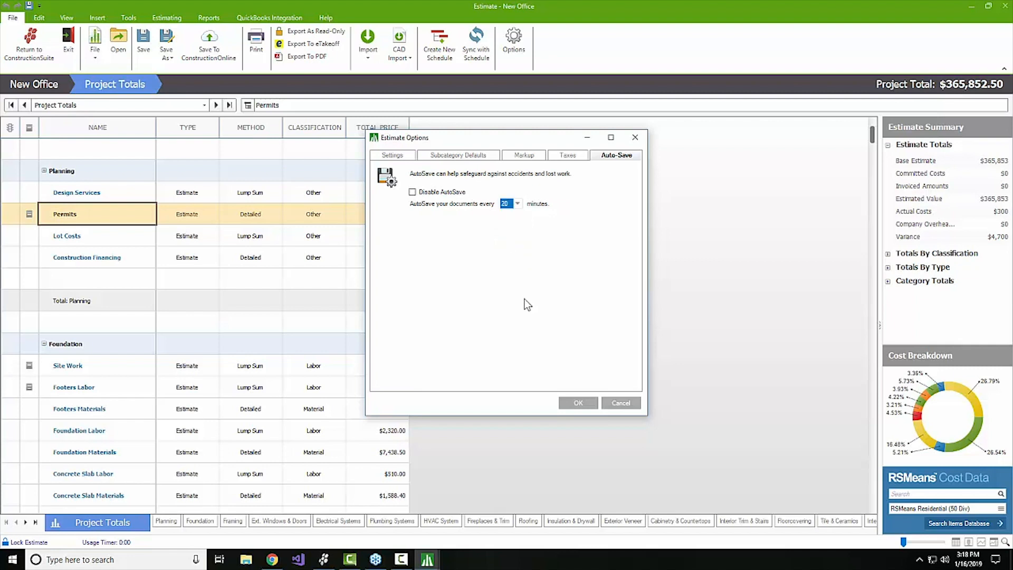
click(577, 403)
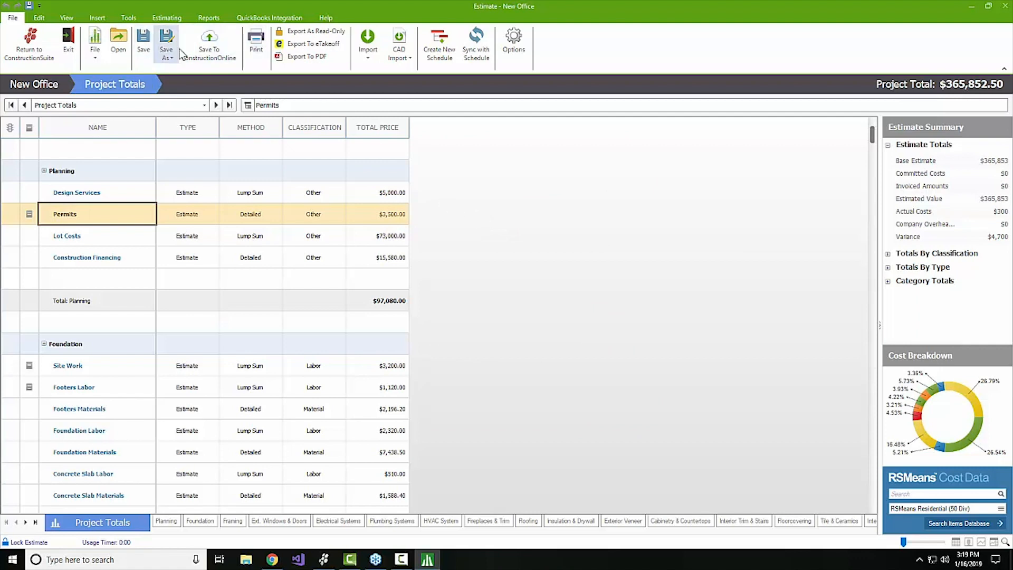
Save the New Office estimate with the Quick Access Toolbar Save icon, ending back on the File tab.
right_click(142, 49)
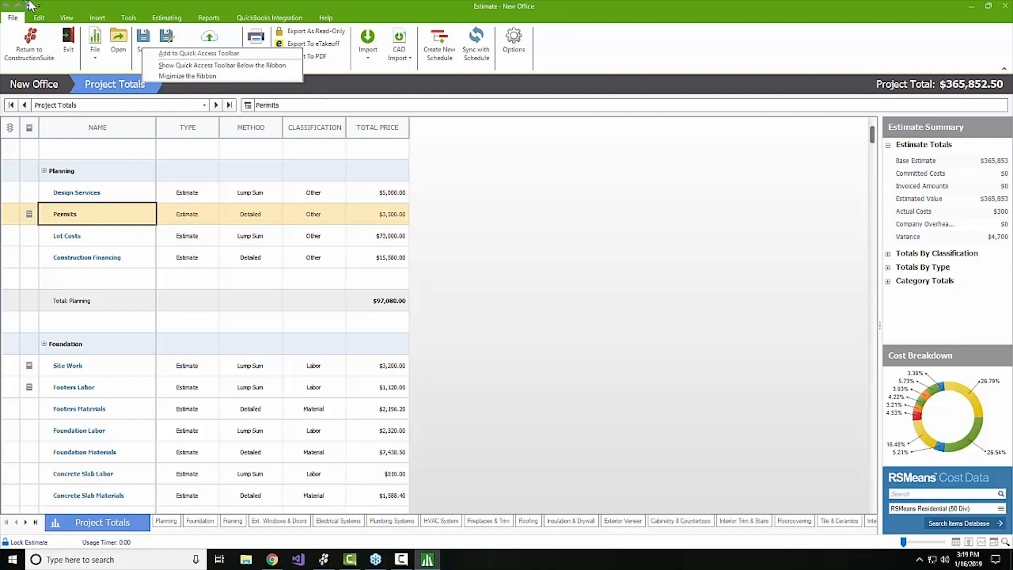
click(174, 20)
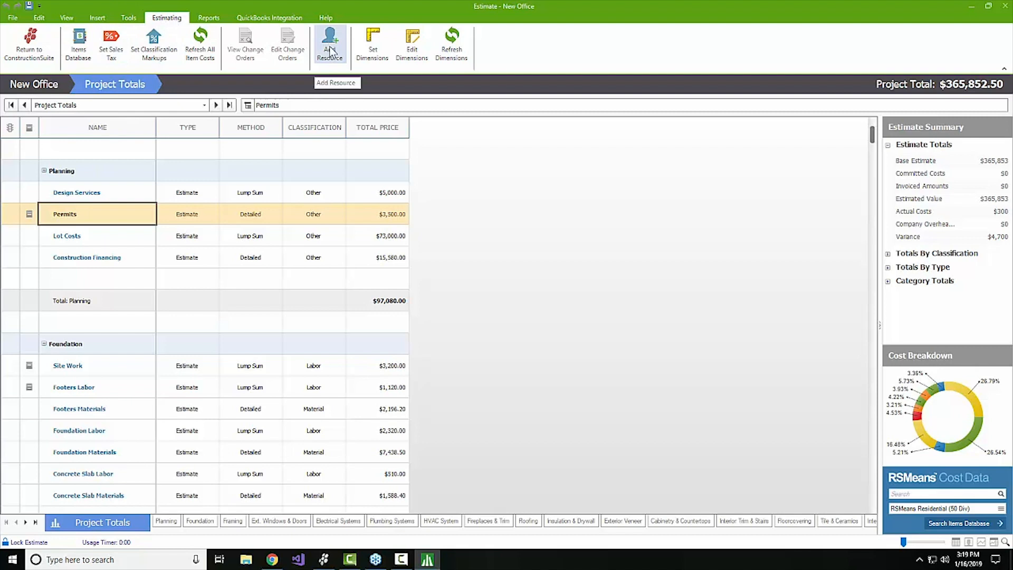
click(29, 7)
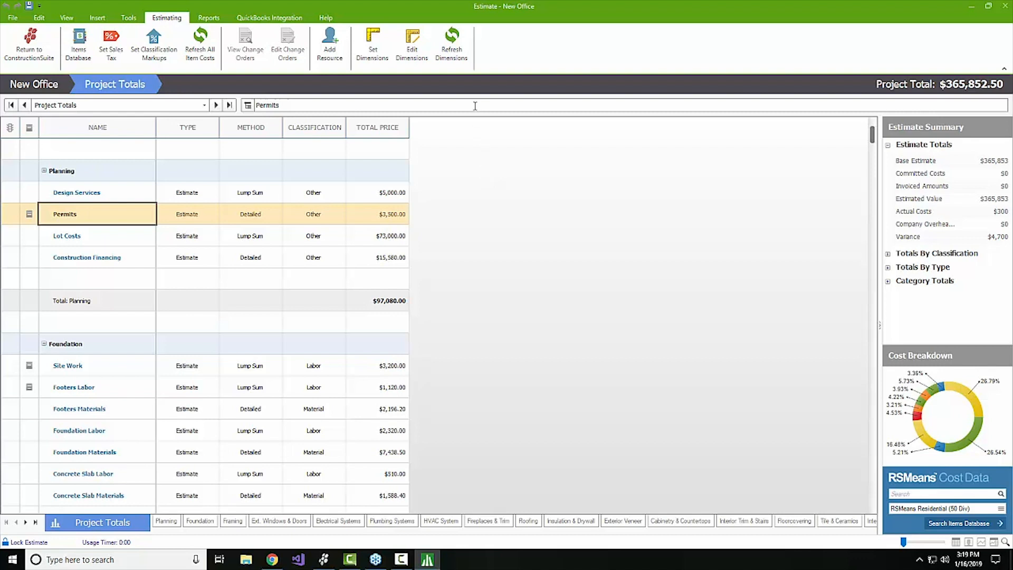
click(19, 18)
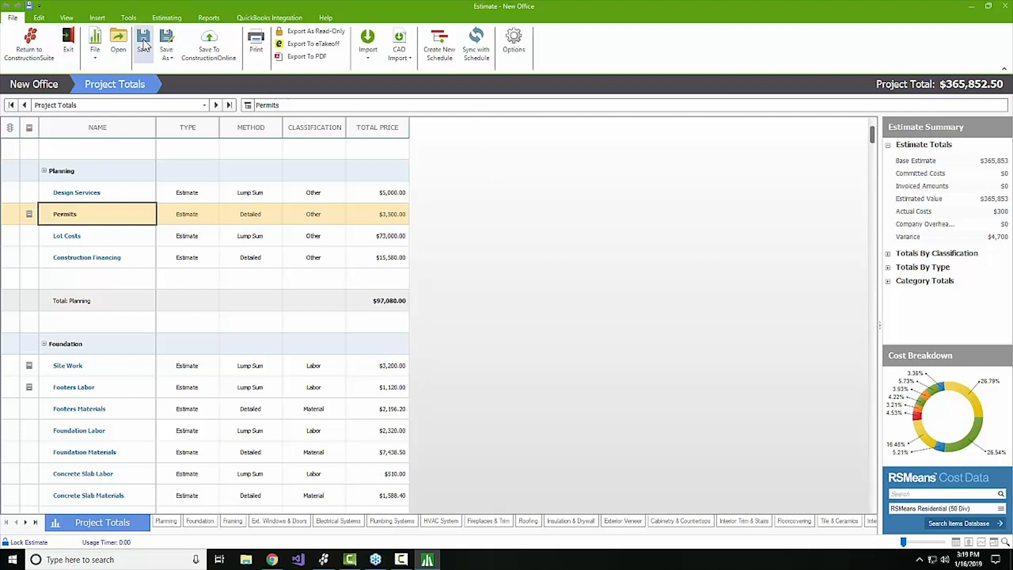
Save as project file 'Estimate - New Office', overwrite the old copy, and make it primary.
click(166, 51)
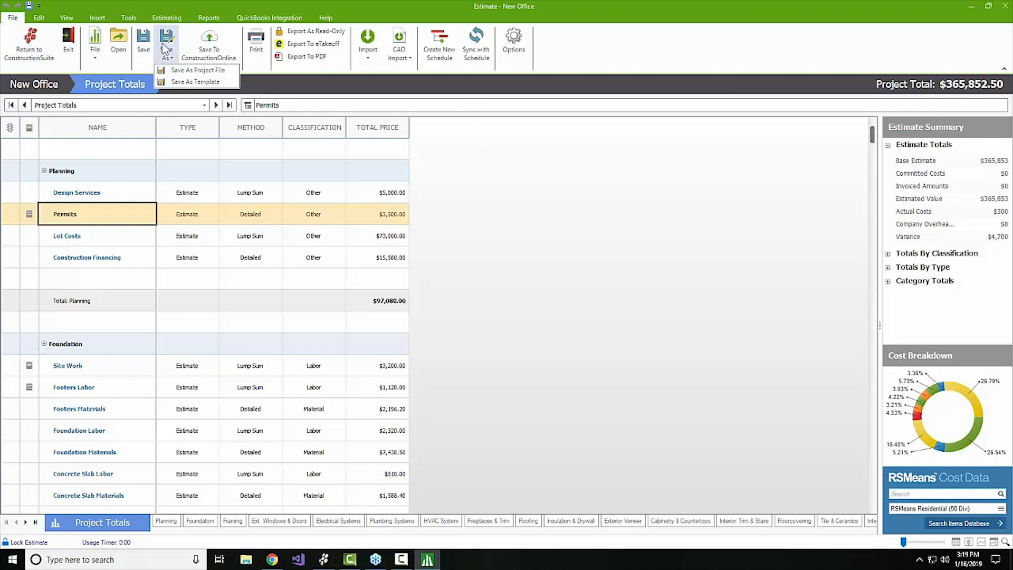
click(205, 70)
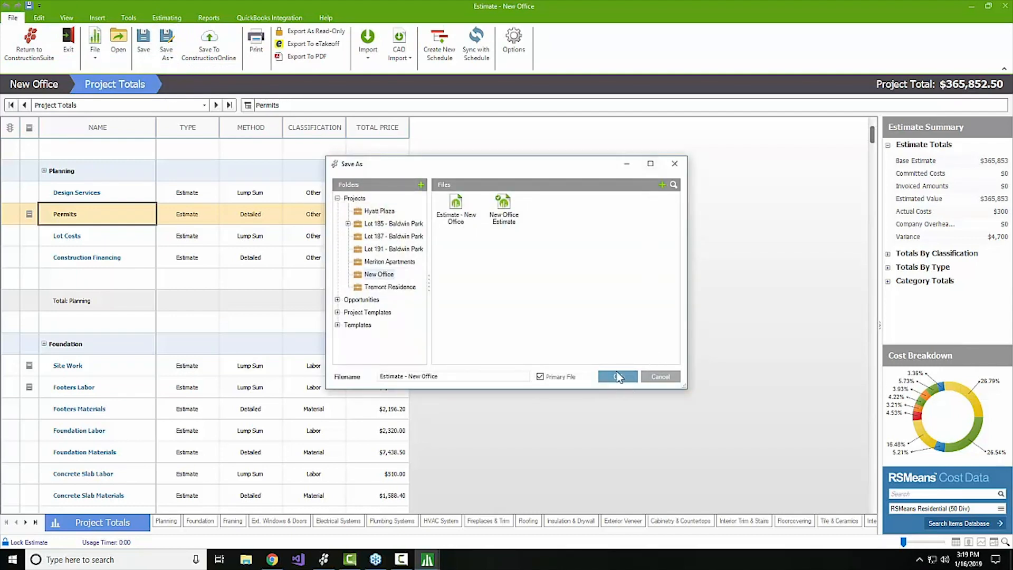
click(618, 377)
click(581, 311)
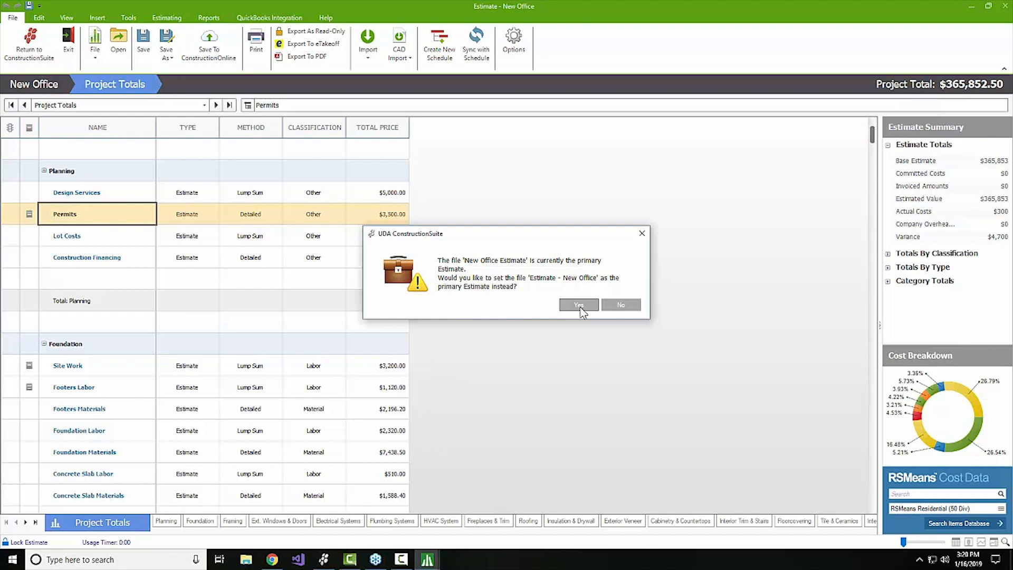
click(580, 308)
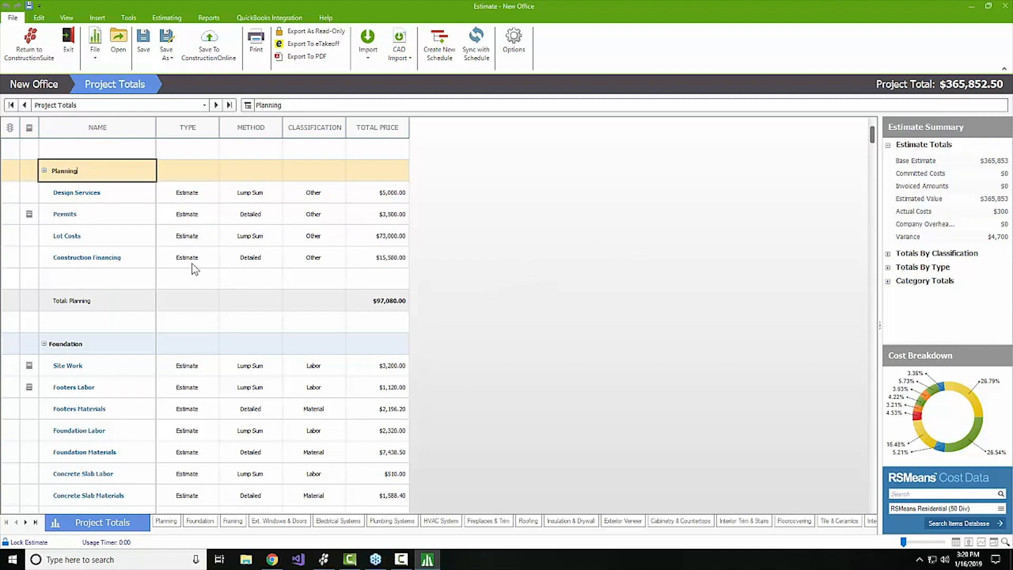
Start a new change order from the Construction Financing row under Planning.
click(98, 259)
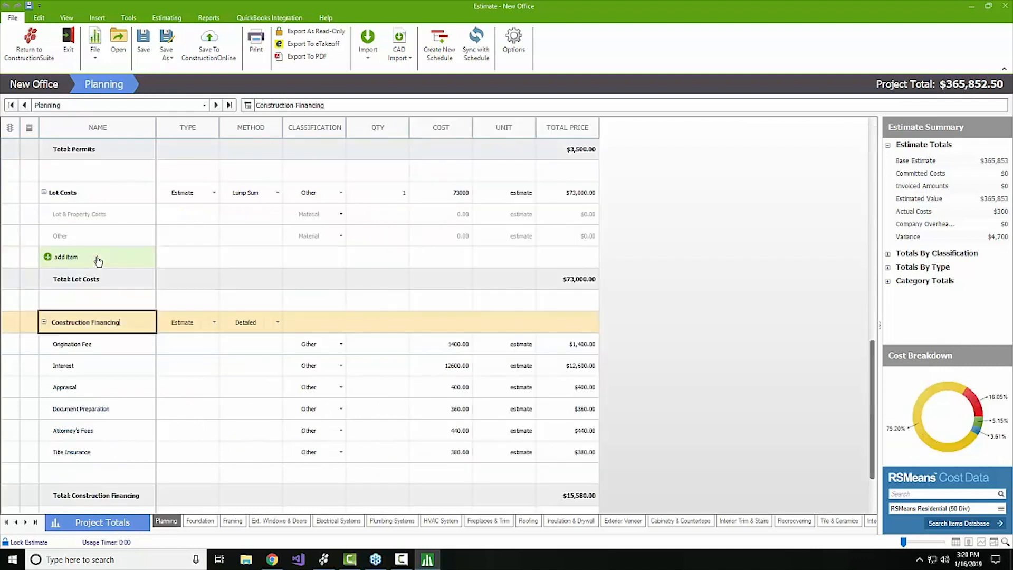
right_click(112, 330)
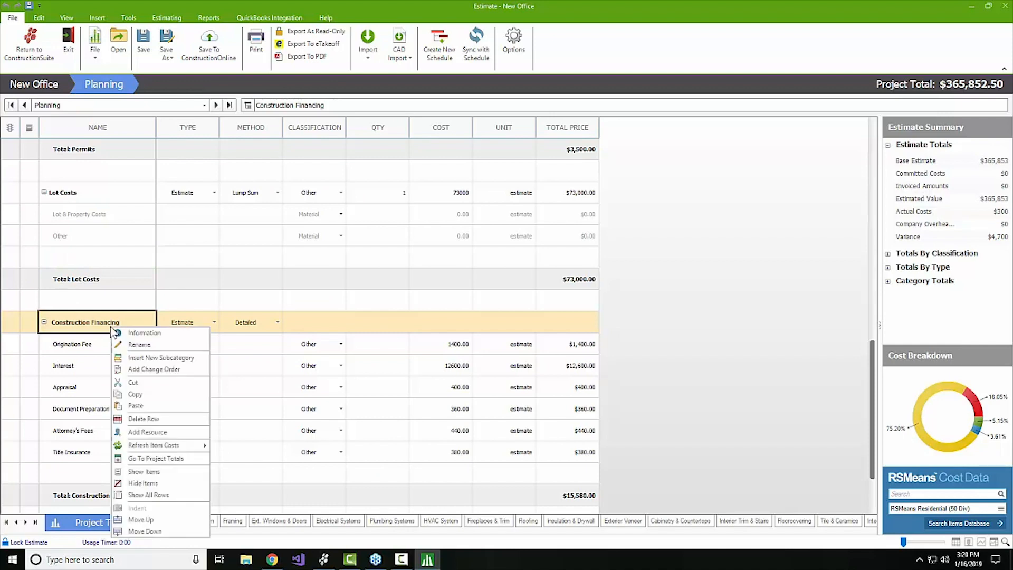
click(147, 369)
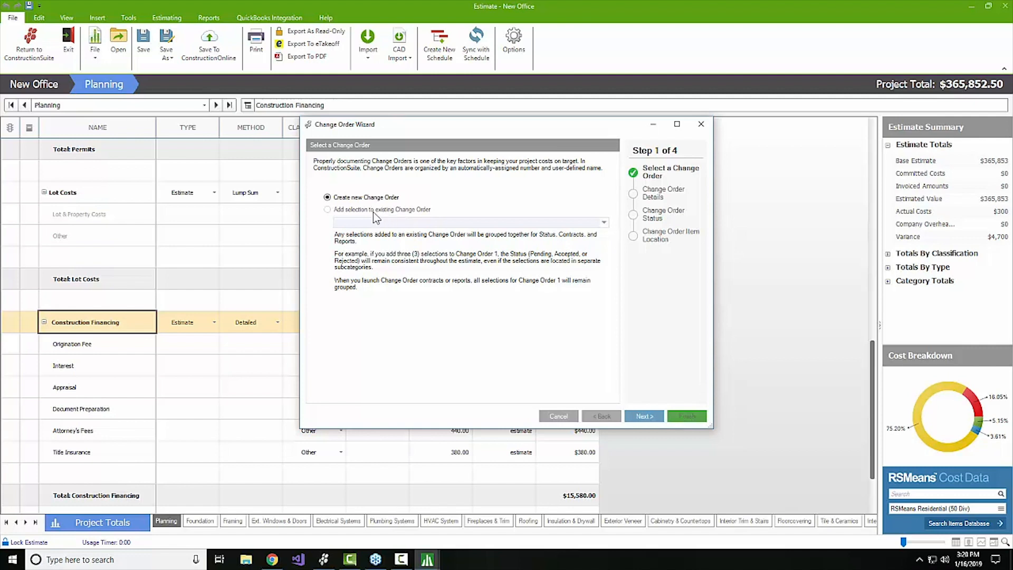
Advance the Change Order Wizard to the location step and add three category rows.
click(654, 418)
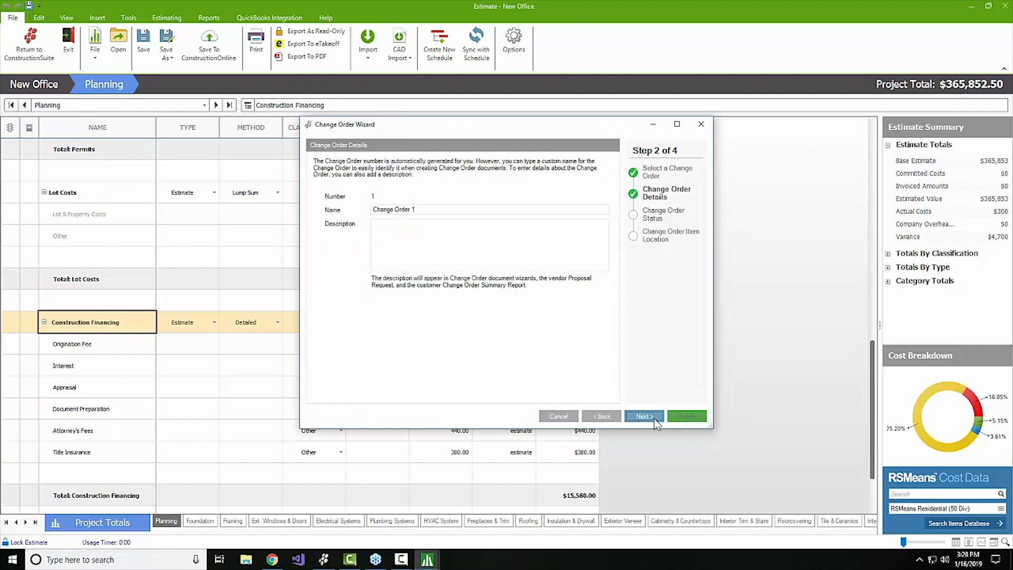
click(654, 418)
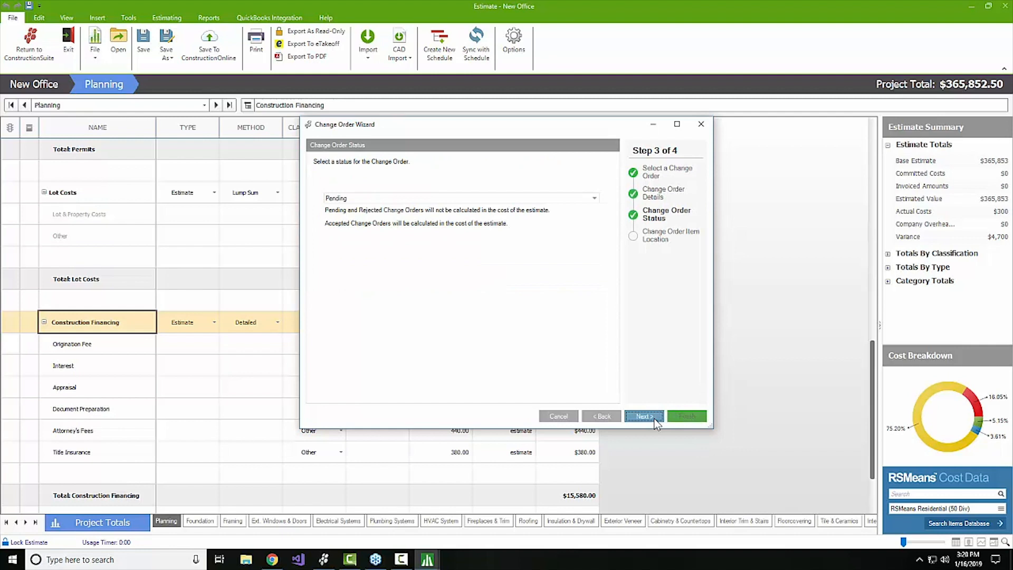
click(653, 420)
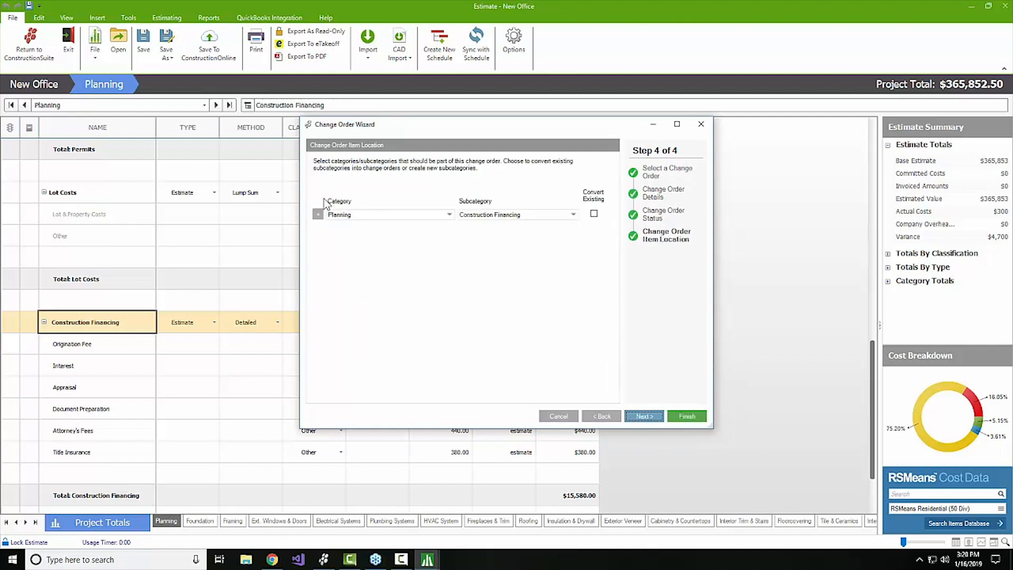
click(317, 215)
click(318, 229)
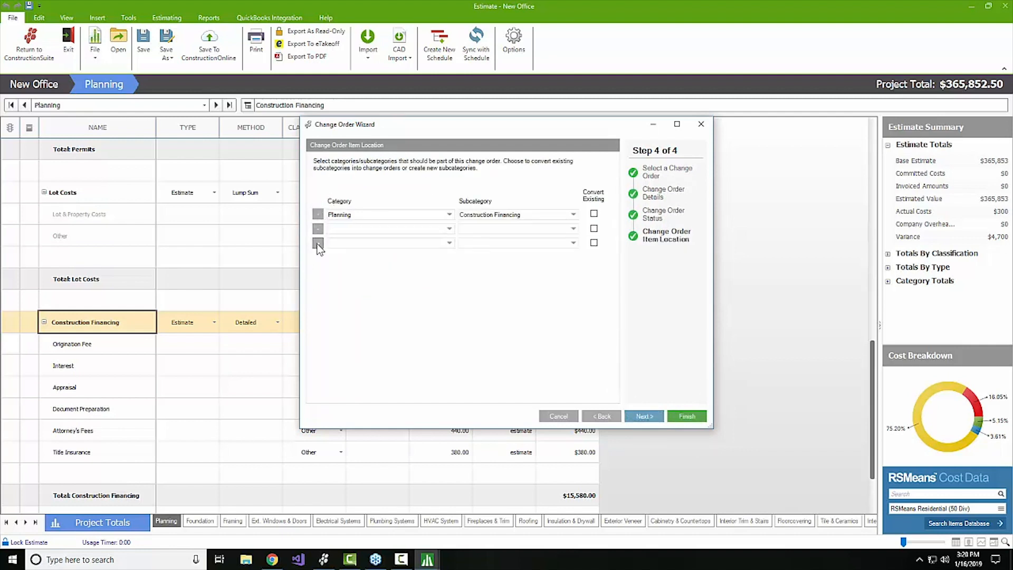
click(317, 243)
Set row 2 to Ext. Windows & Doors / Overhead Doors & Installation, then cancel the wizard.
click(449, 228)
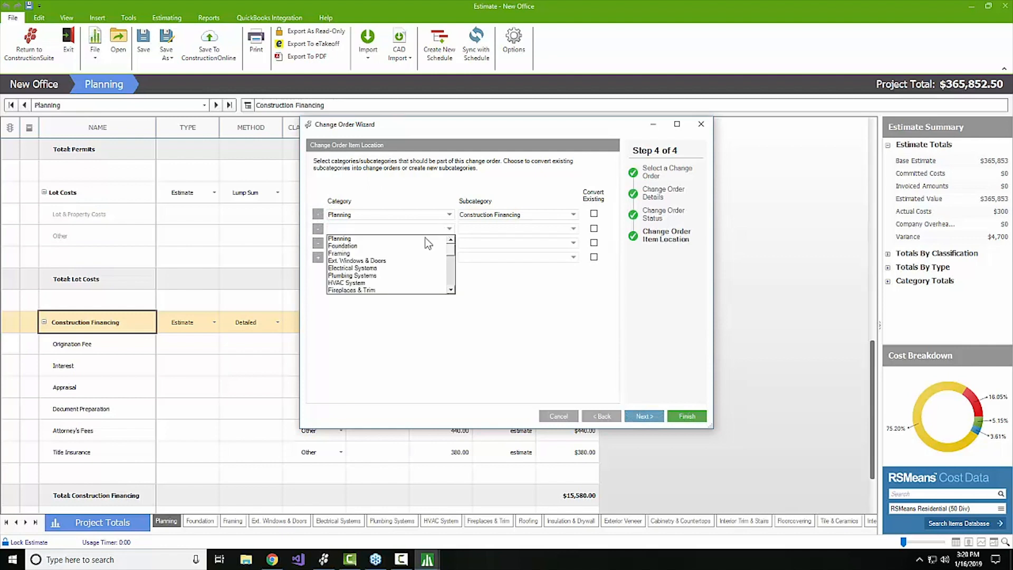
click(375, 265)
click(573, 229)
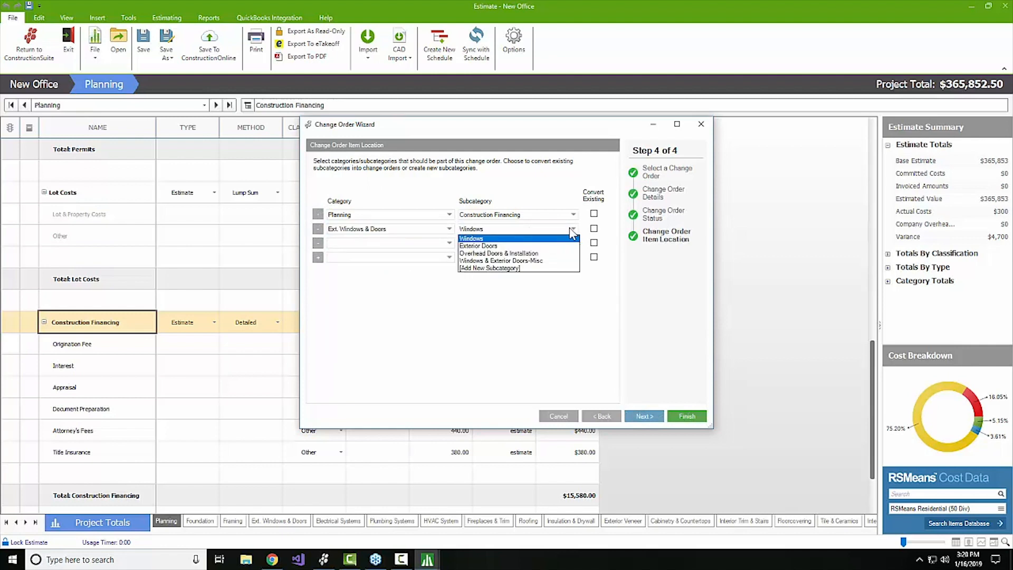
click(528, 253)
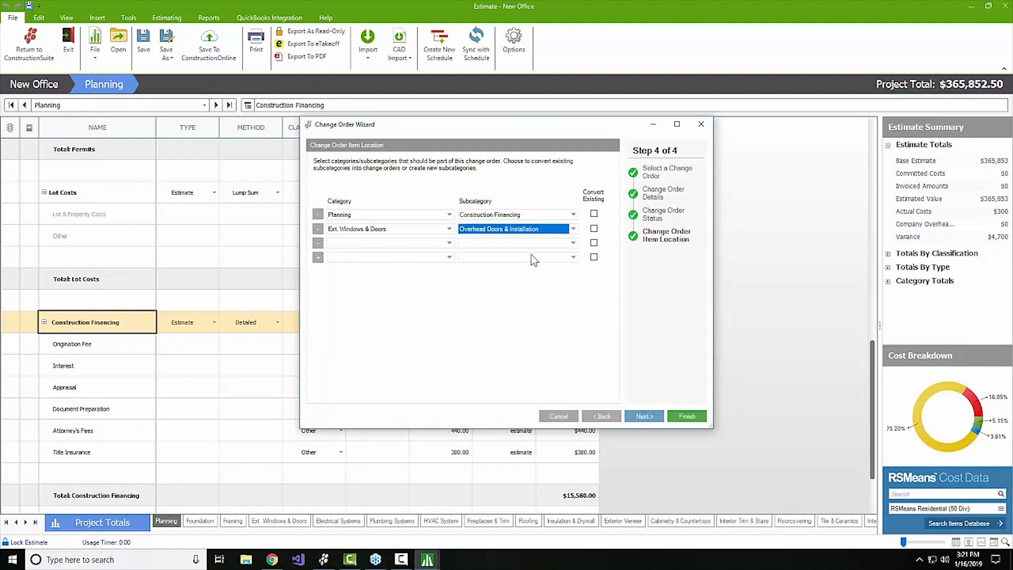
click(560, 416)
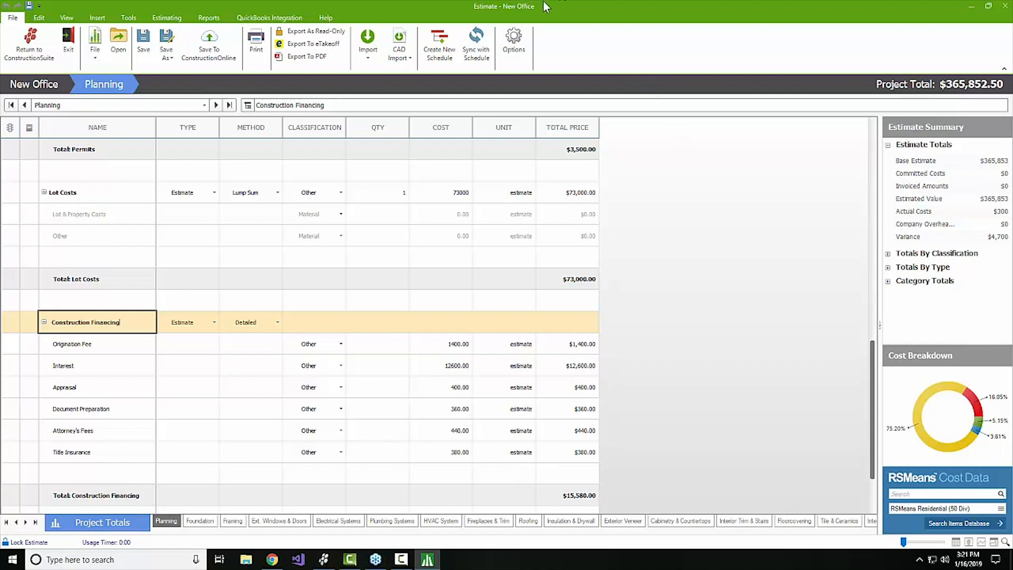
Bring up the View ribbon with the estimate's display and layout options.
click(69, 18)
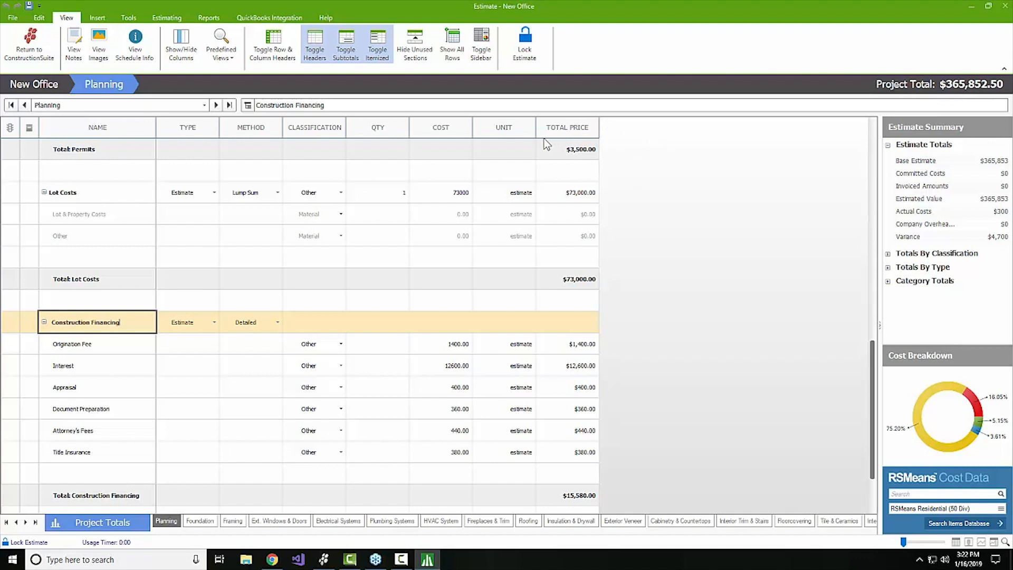
mouse_move(59, 167)
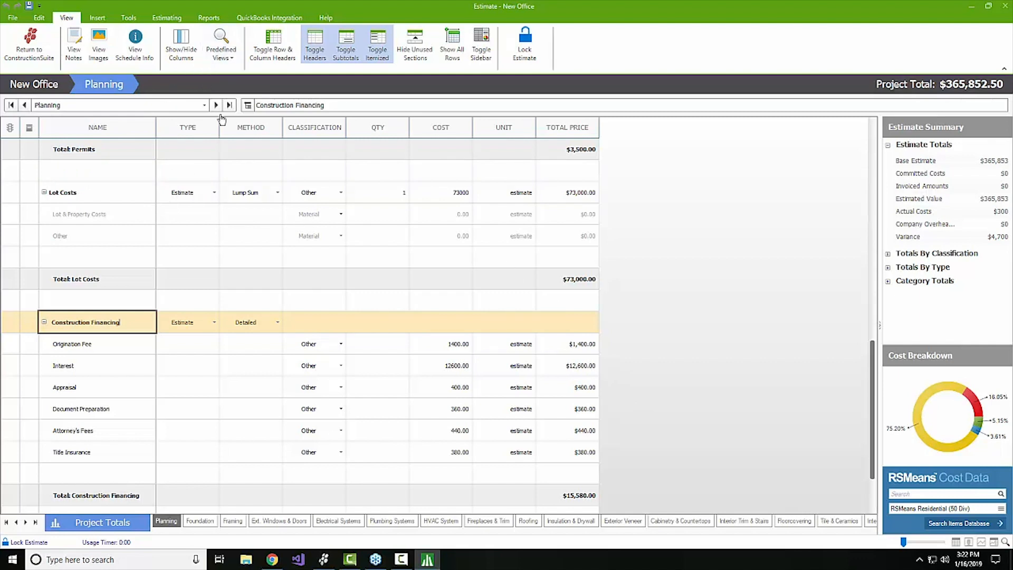
Apply the Standard predefined view and show the Room and Resources columns in the grid.
click(207, 52)
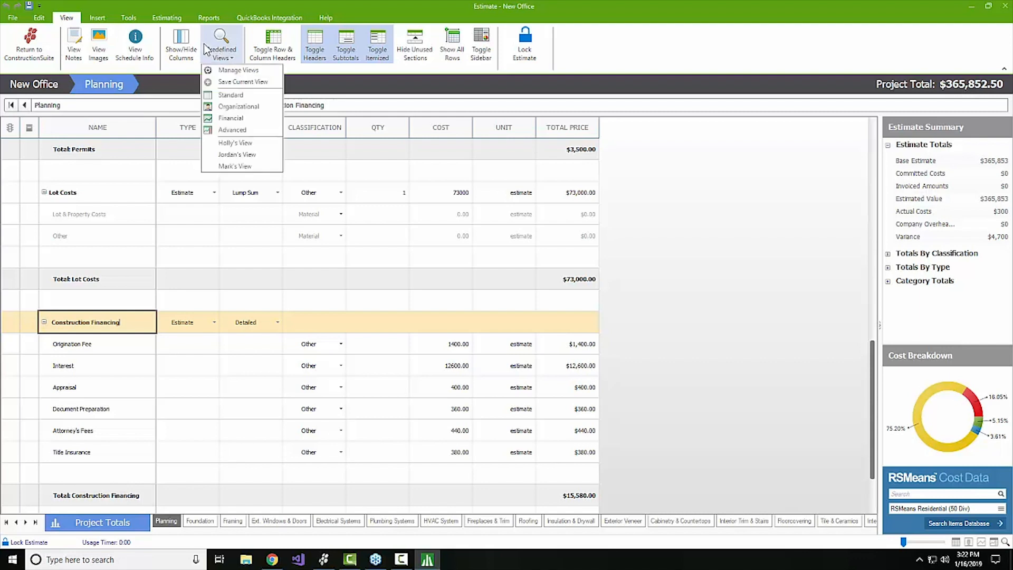
click(232, 95)
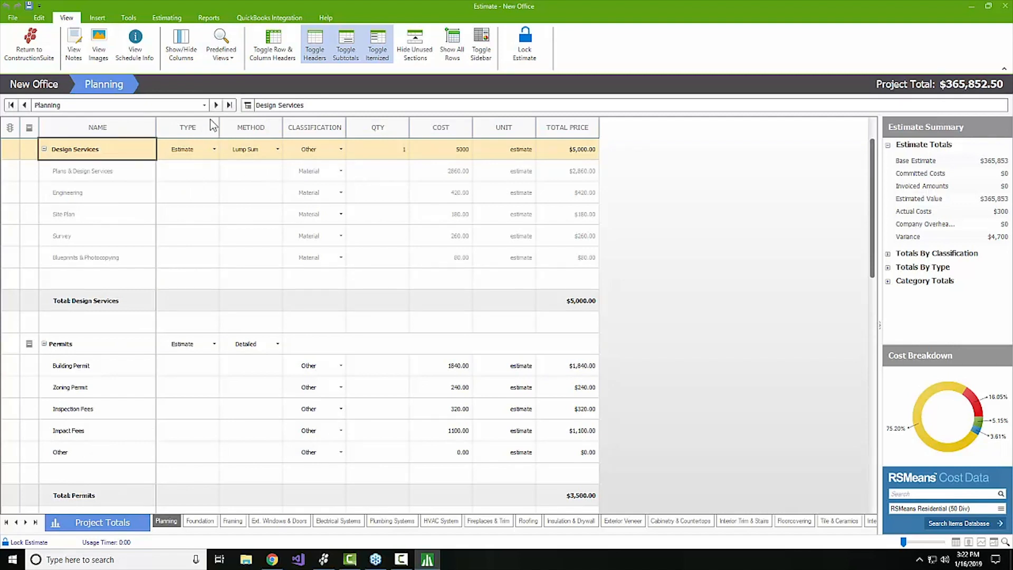
click(183, 52)
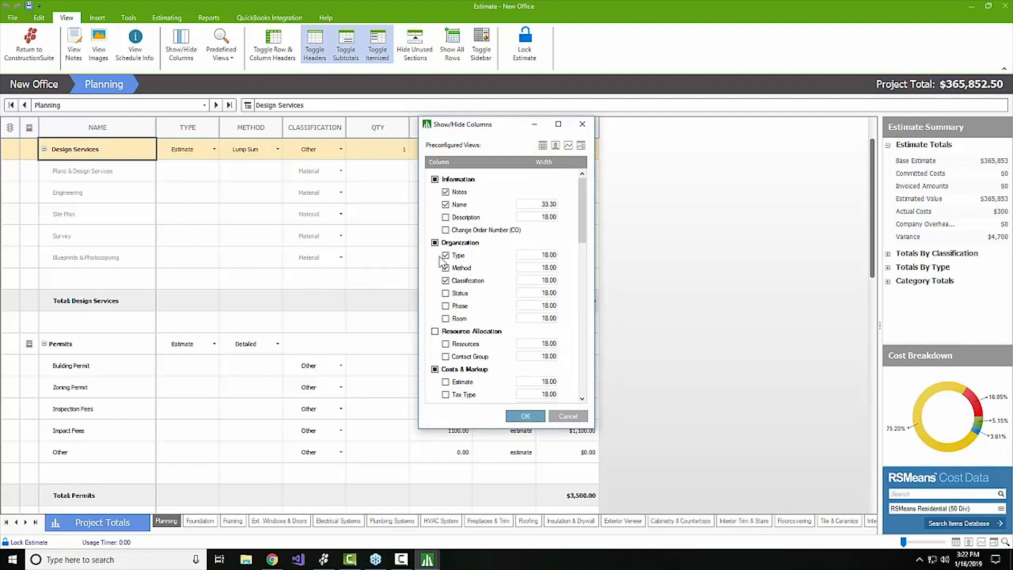
click(446, 319)
click(446, 344)
click(538, 417)
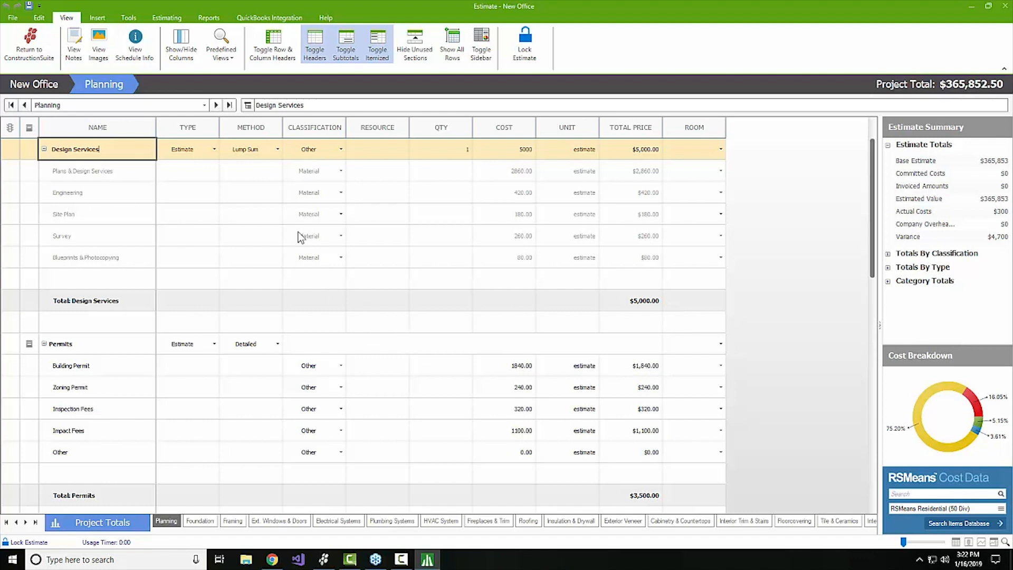
click(230, 55)
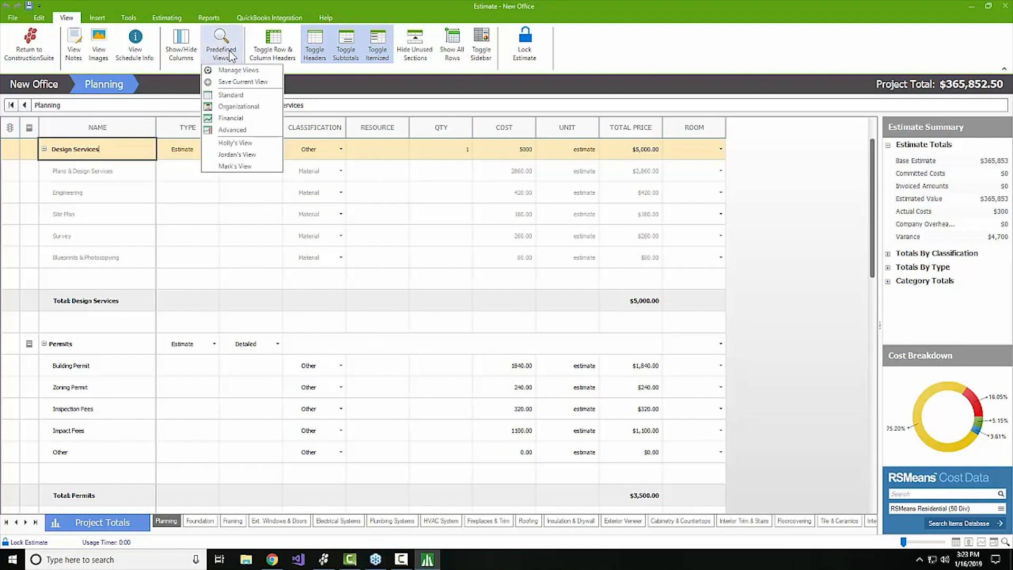
Save the current column layout as a custom view under the user's personal view name.
click(276, 88)
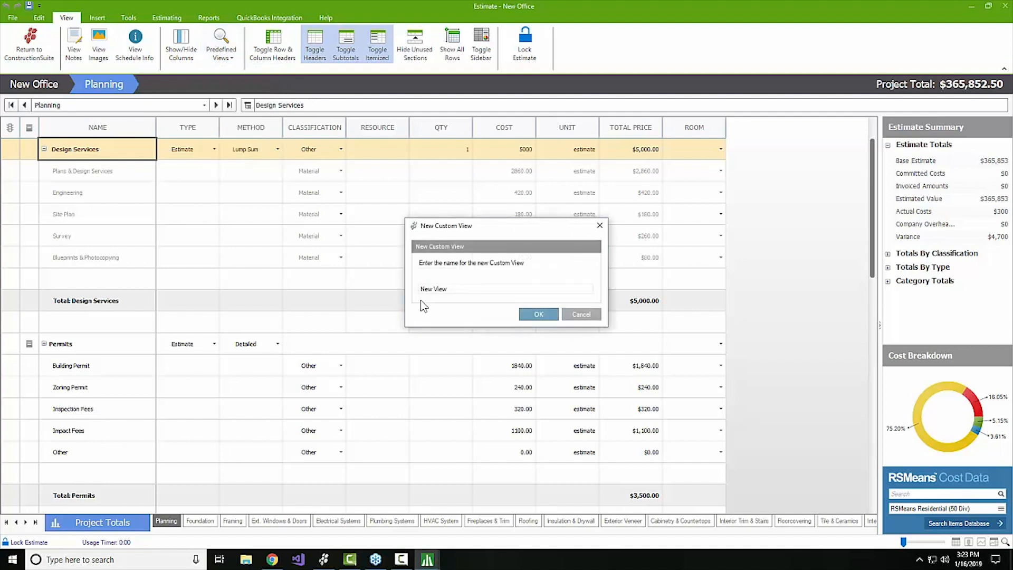
drag(476, 288, 312, 280)
text(Ian's View)
click(553, 313)
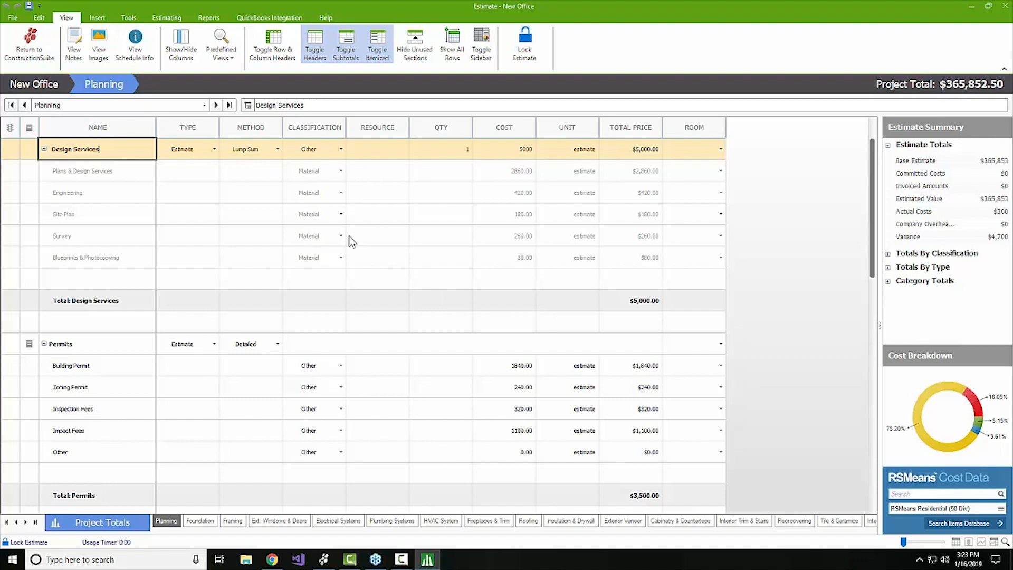
Close the column settings unchanged and open the predefined views list to check the custom views.
click(177, 63)
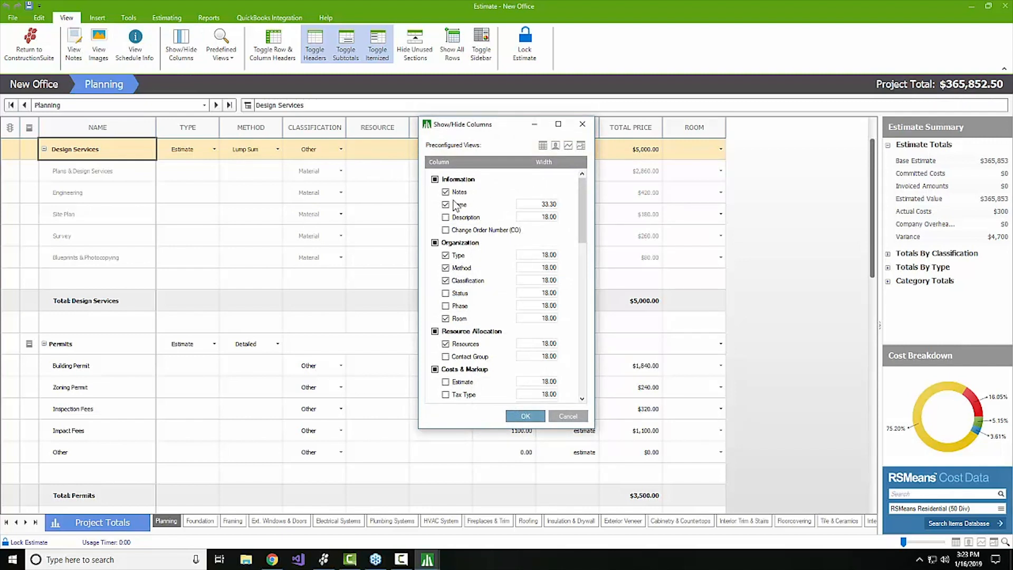
click(522, 417)
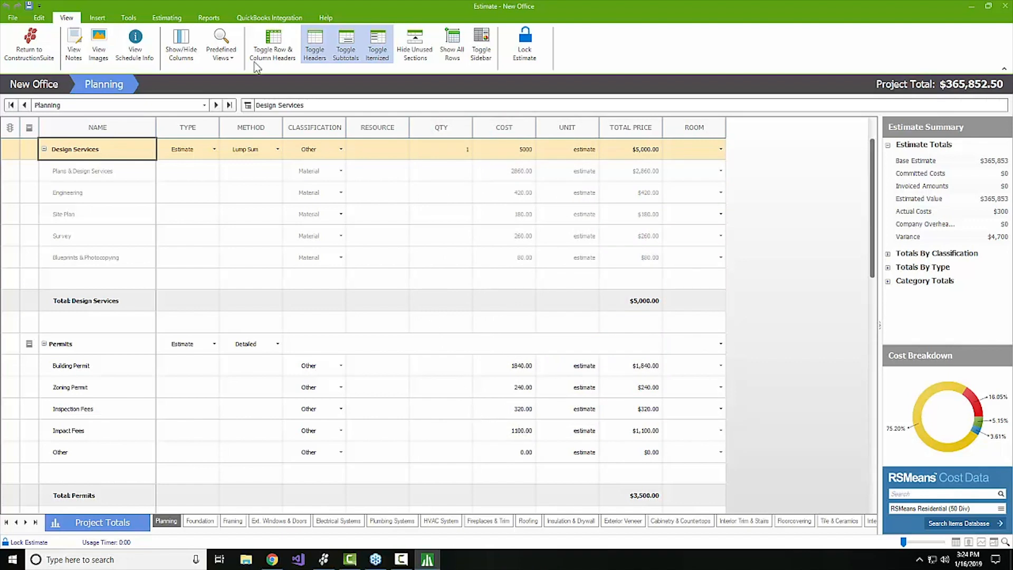
click(224, 50)
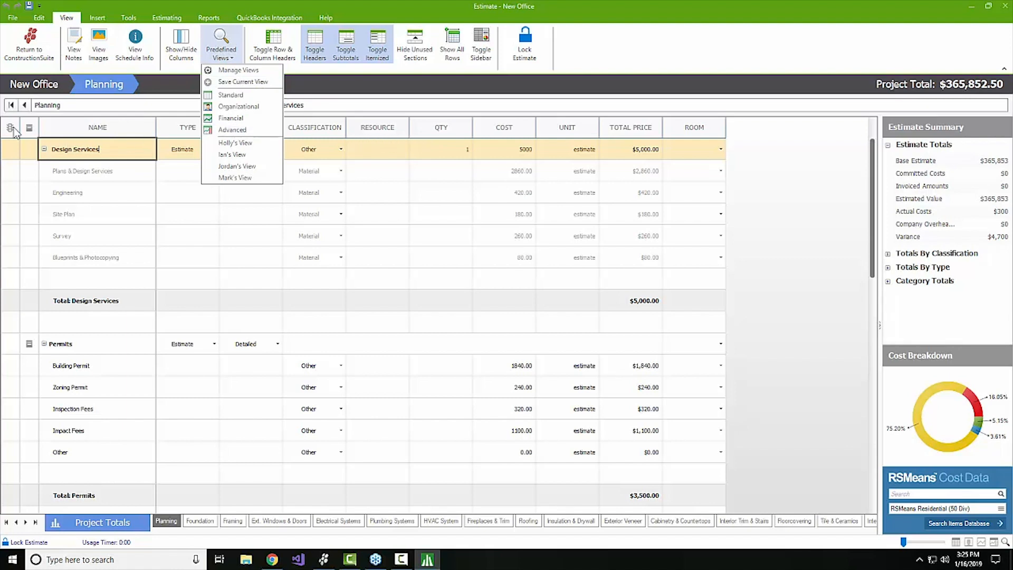
Set the Design Services row's status flag to Red.
click(8, 151)
click(8, 151)
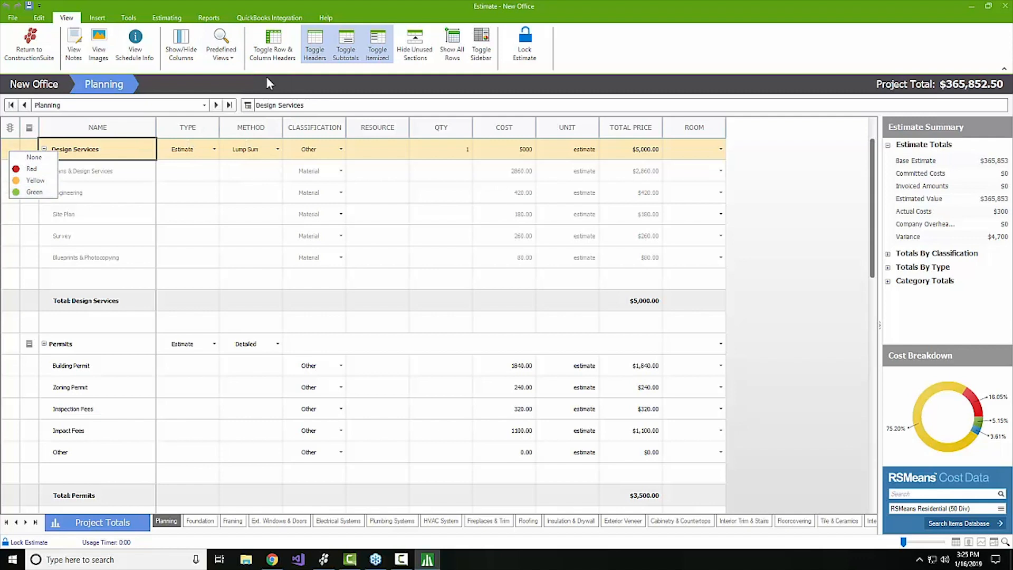
click(32, 169)
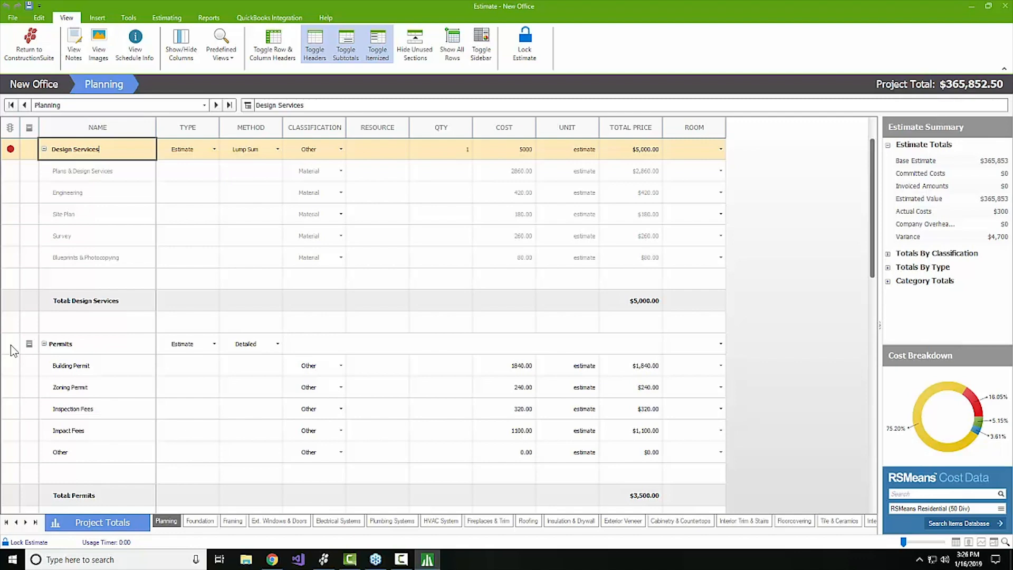
click(180, 44)
scroll(527, 238, down, 8)
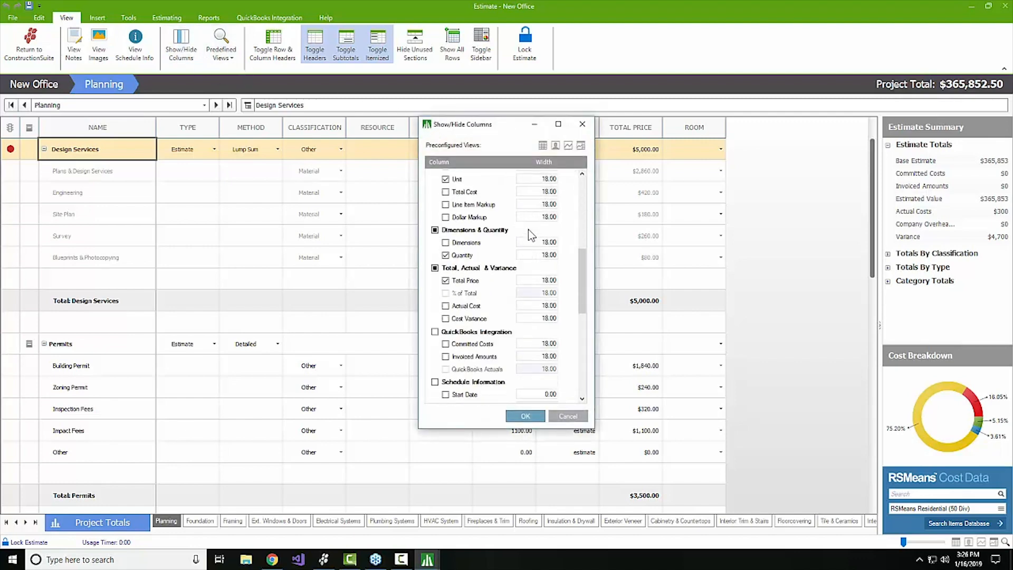
scroll(527, 231, up, 2)
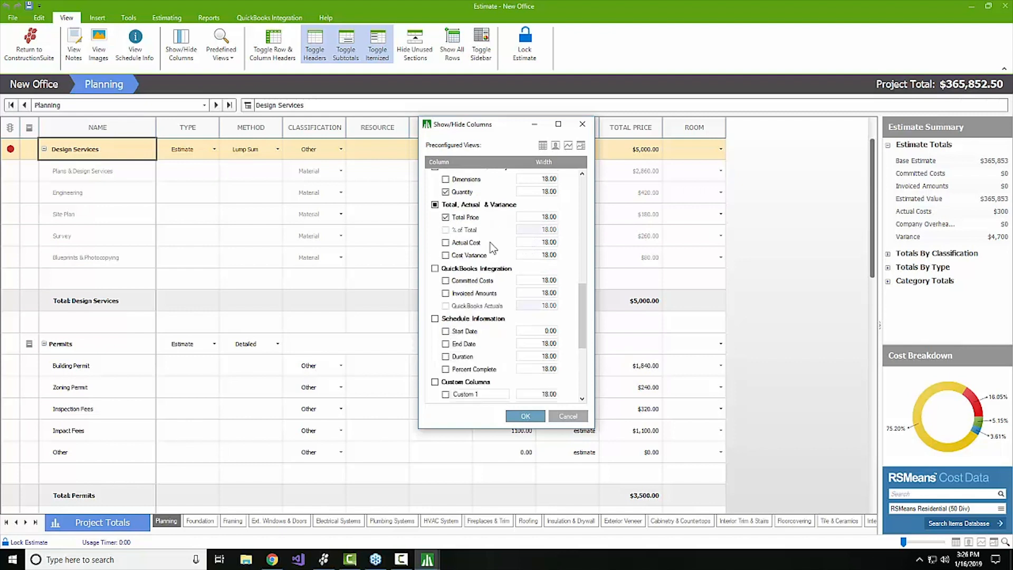
click(446, 242)
click(446, 255)
click(526, 416)
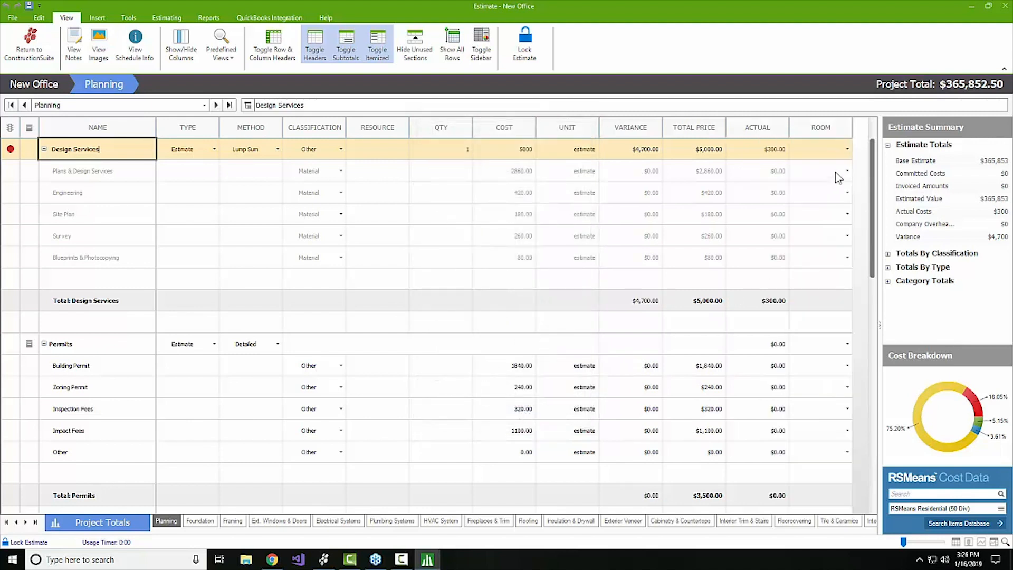
click(633, 128)
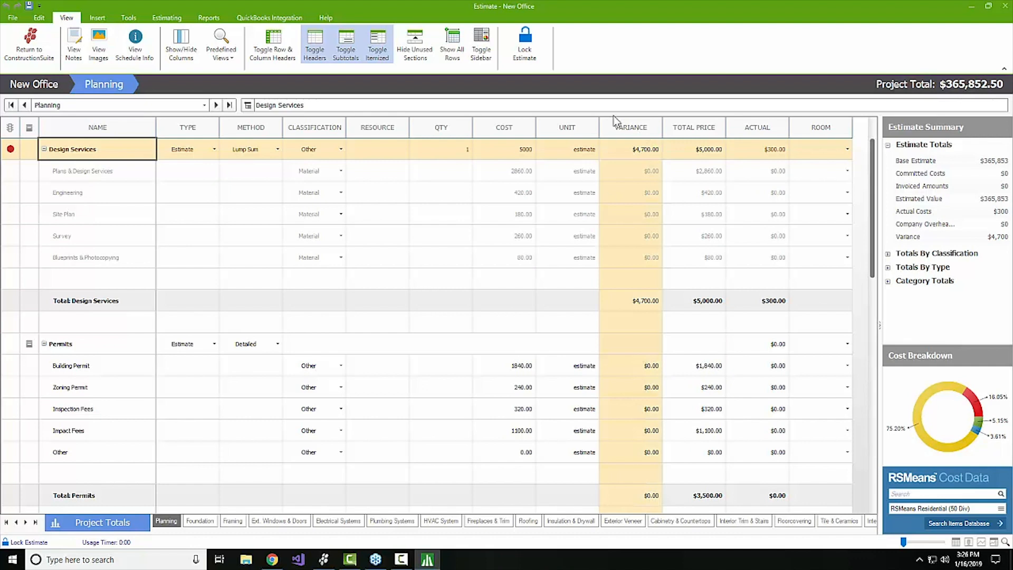
drag(615, 120, 635, 138)
click(764, 131)
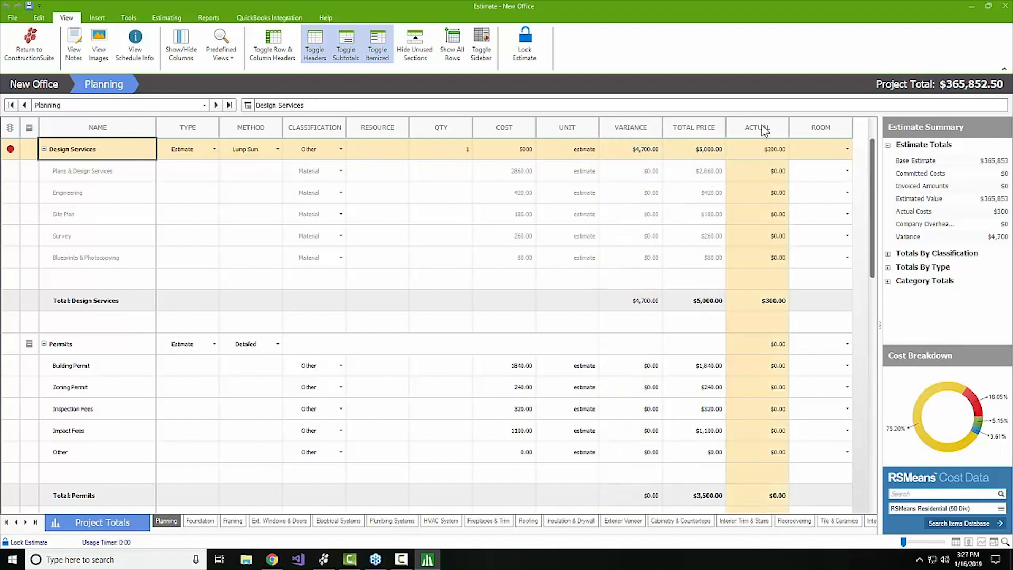
drag(756, 133, 602, 138)
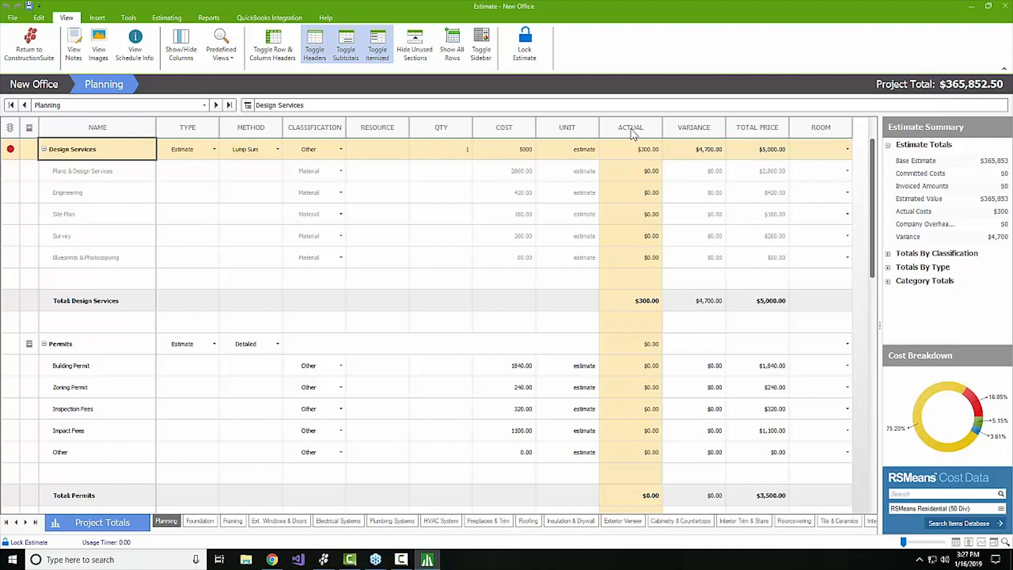
click(575, 129)
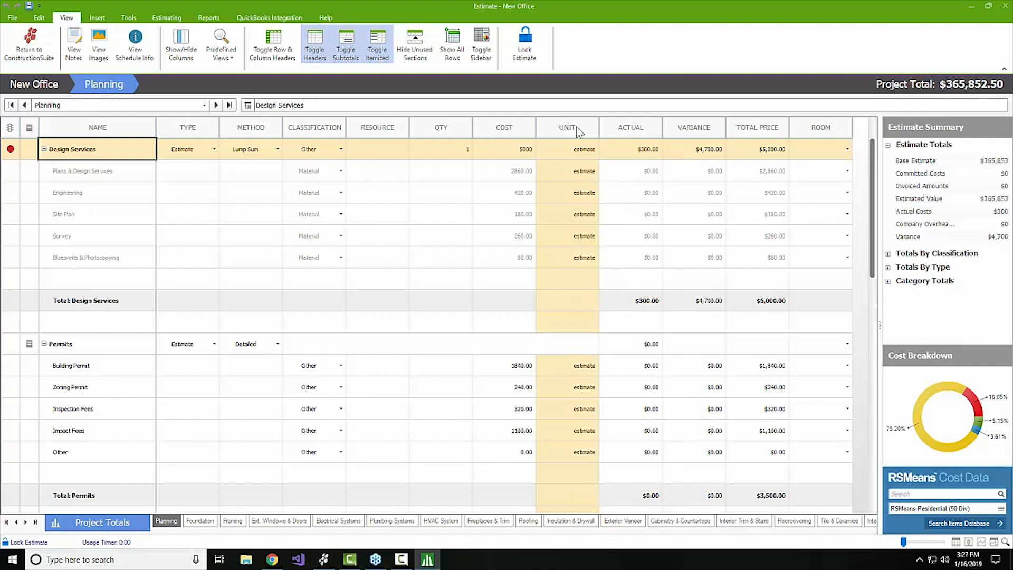
drag(579, 132, 360, 131)
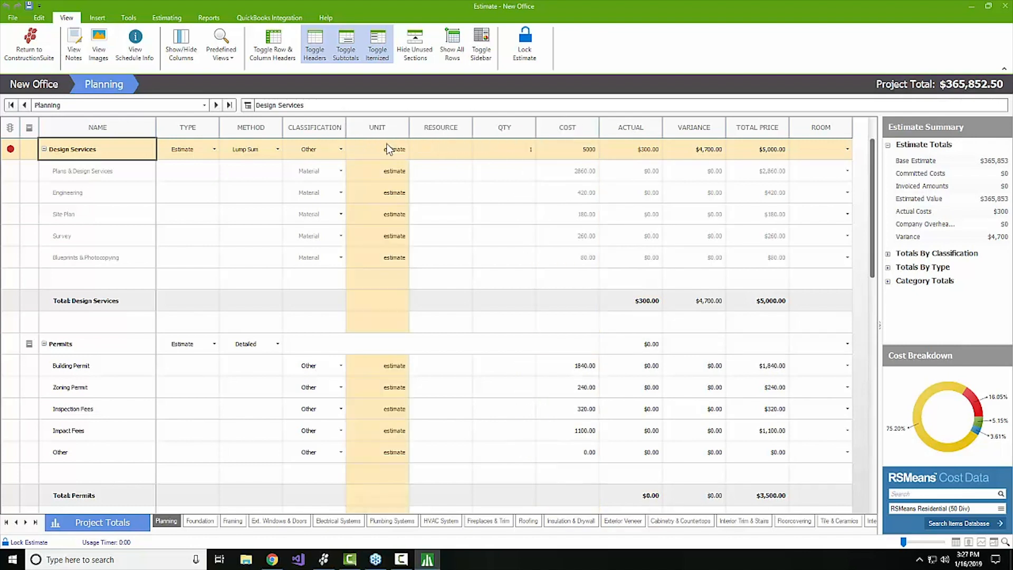
click(22, 133)
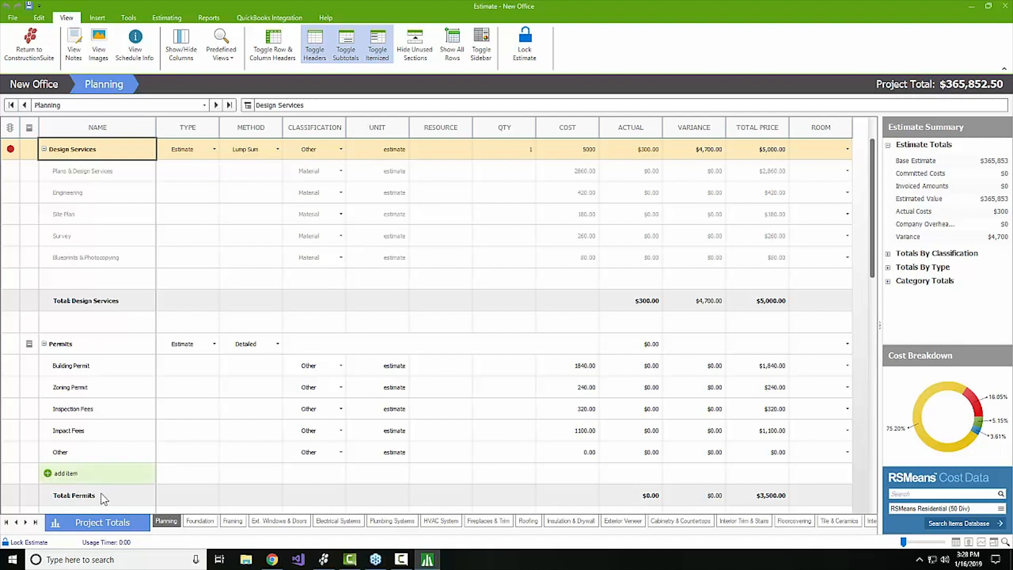
Enter 10% company overhead and 10% profit margin, then review the $457,315.62 project total.
click(35, 523)
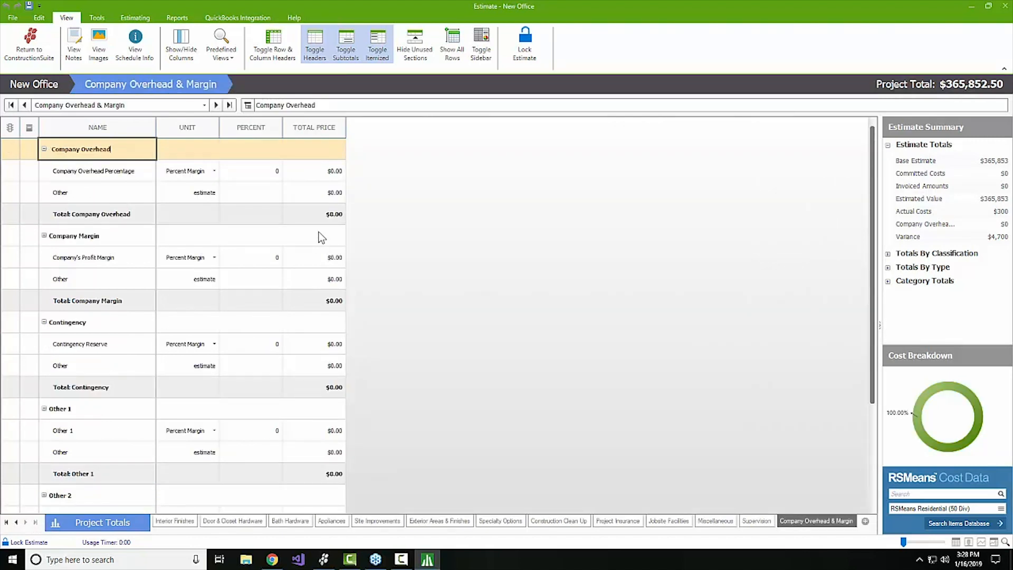
click(260, 170)
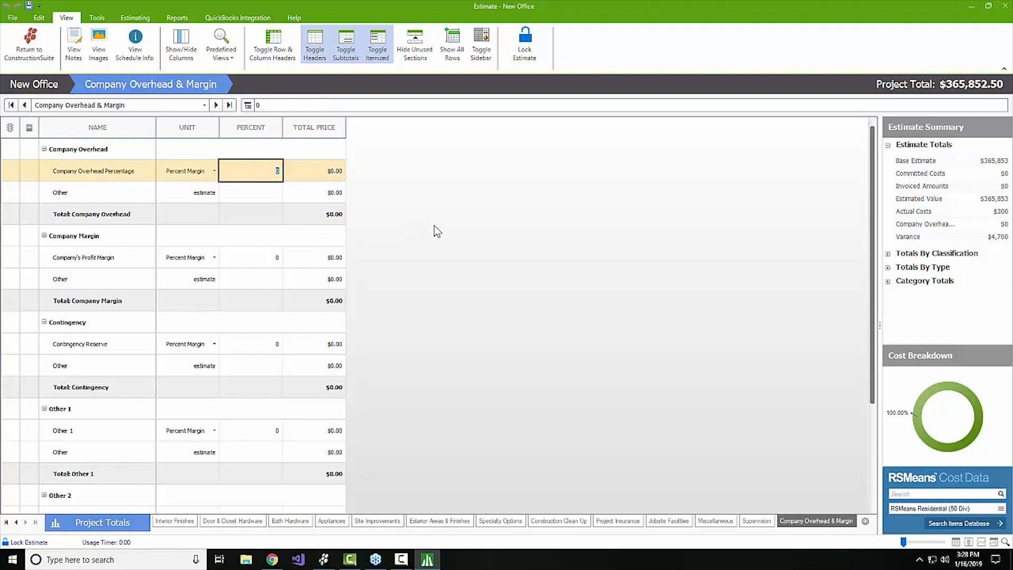
text(10)
click(266, 260)
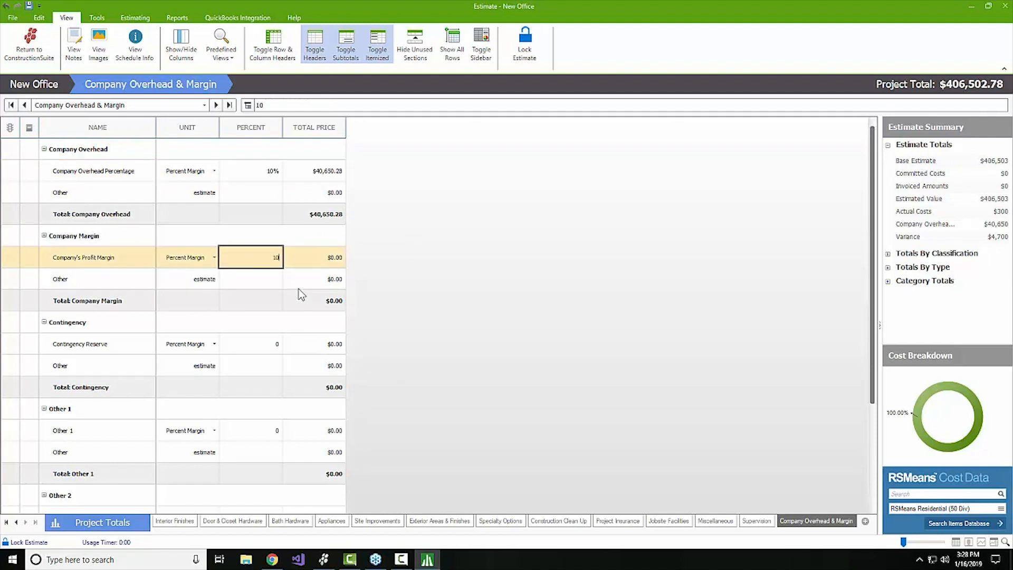
key(Return)
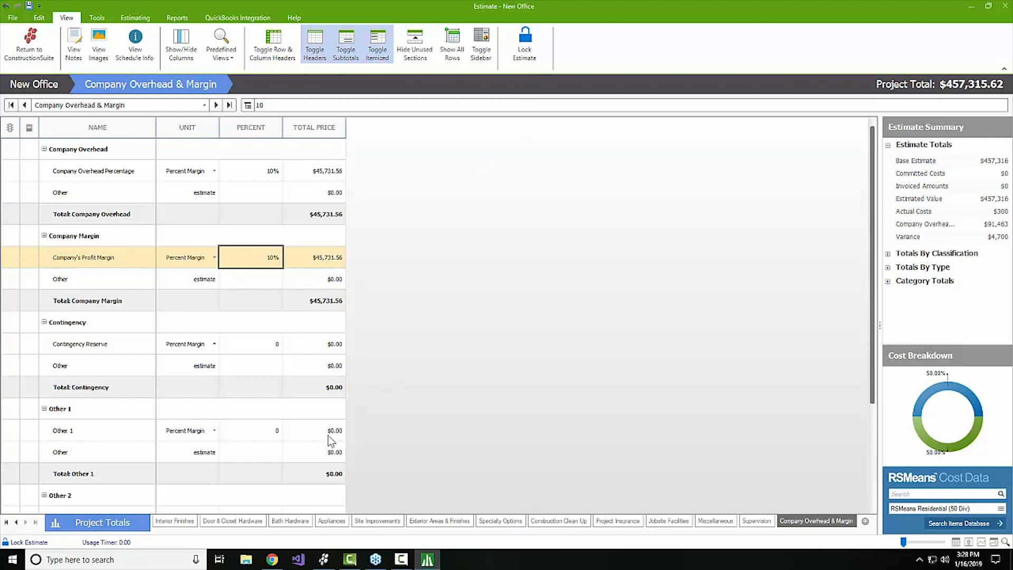
click(105, 529)
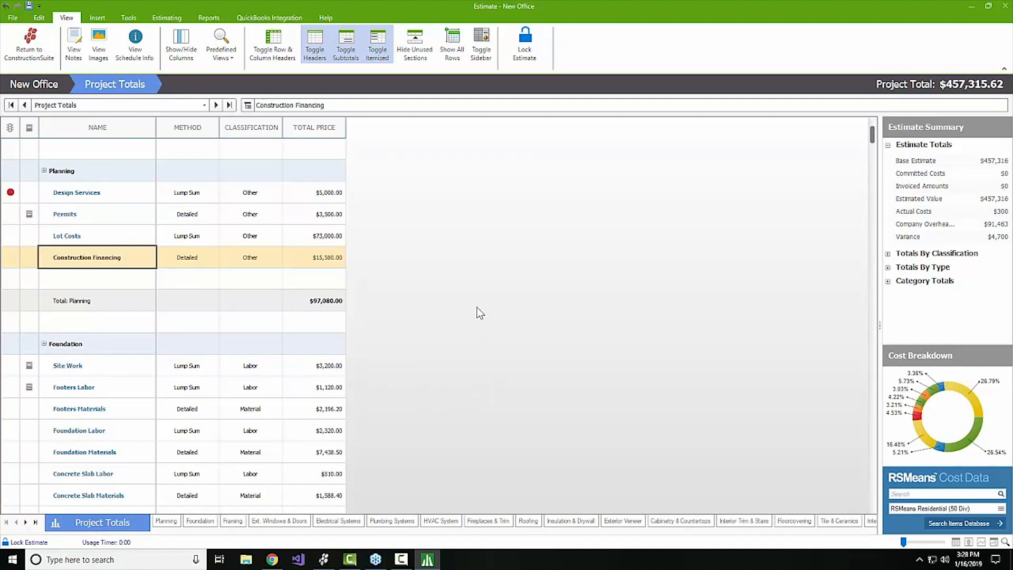
Browse the File and QuickBooks Integration commands, ending back on the File tab.
click(12, 19)
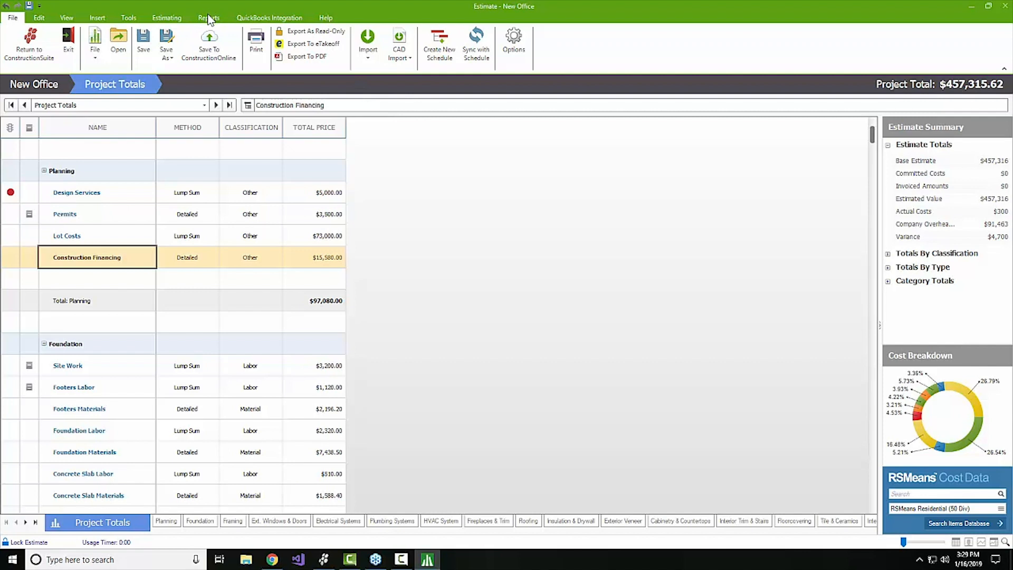
click(264, 19)
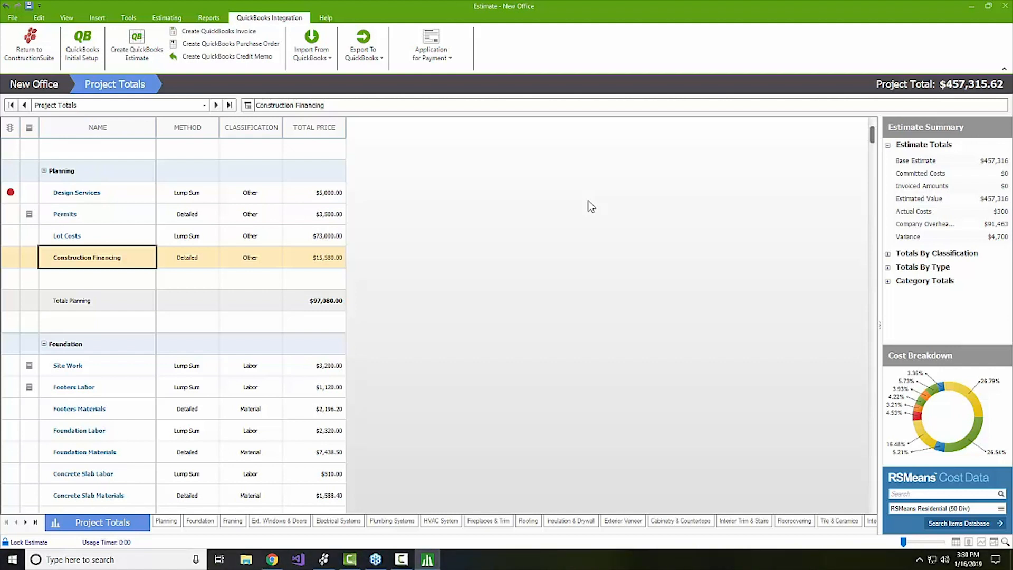
click(11, 17)
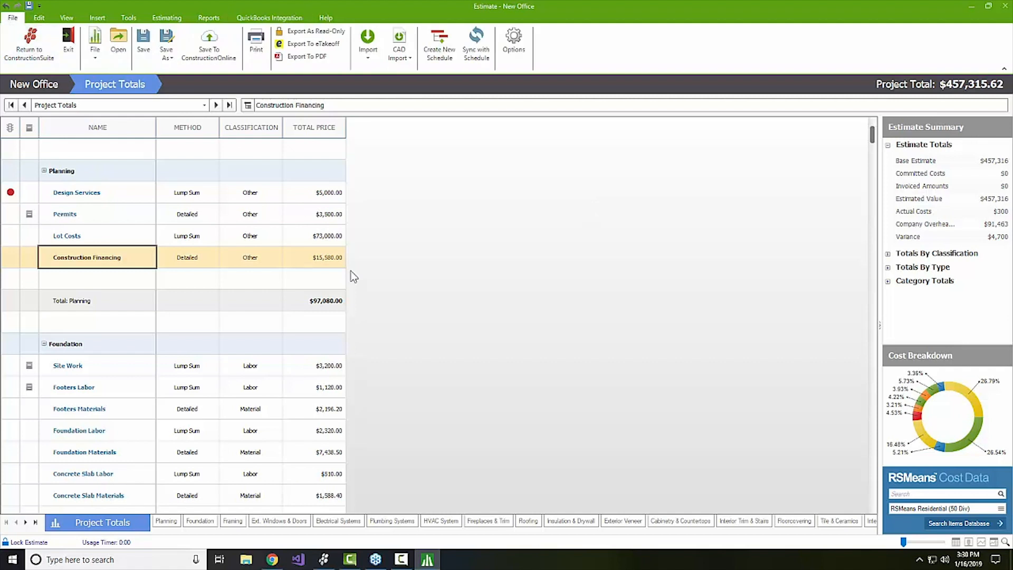
Create a new schedule from this estimate framework with Prorate Company Overhead & Margin checked.
click(438, 56)
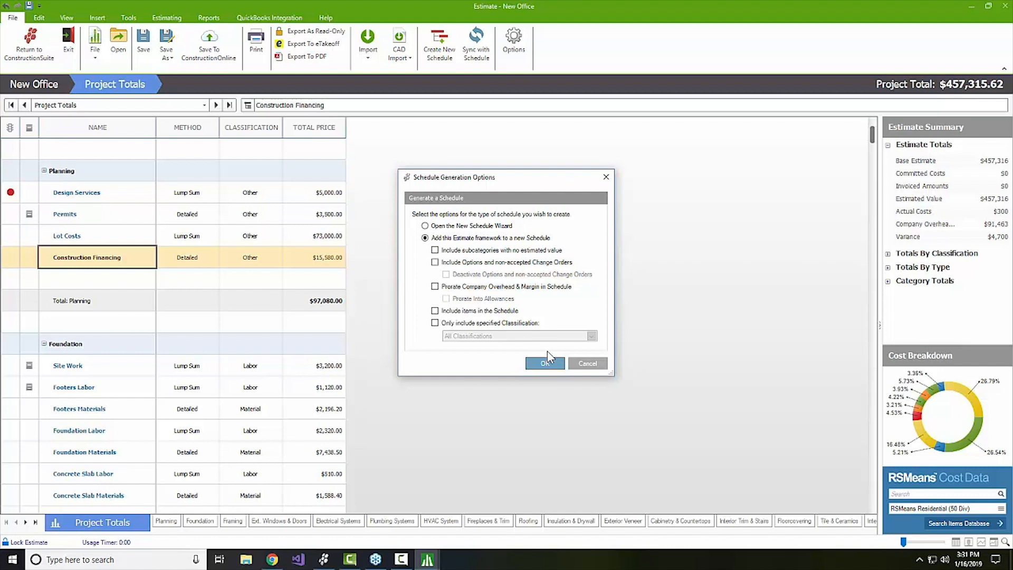
click(444, 291)
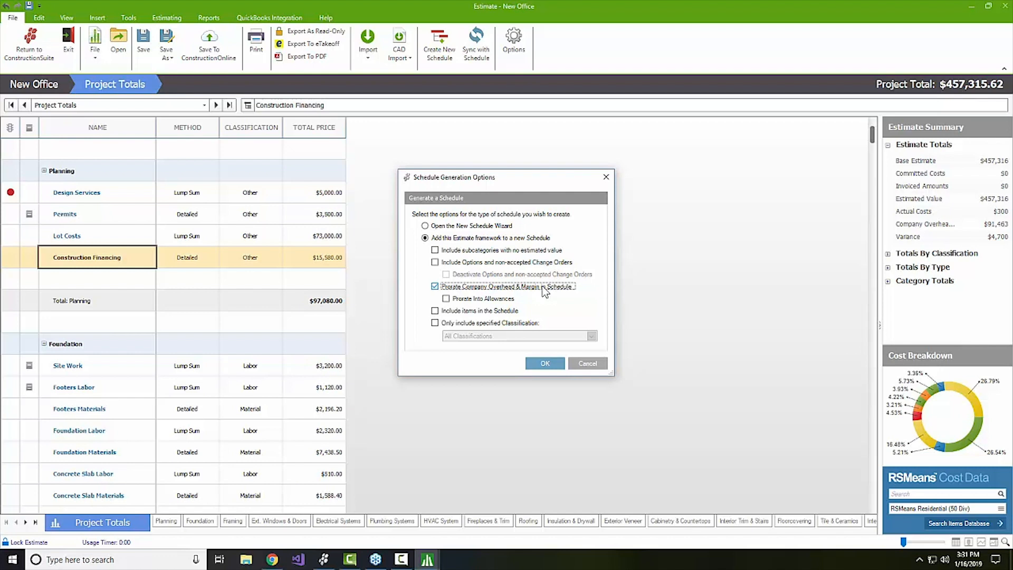
click(545, 364)
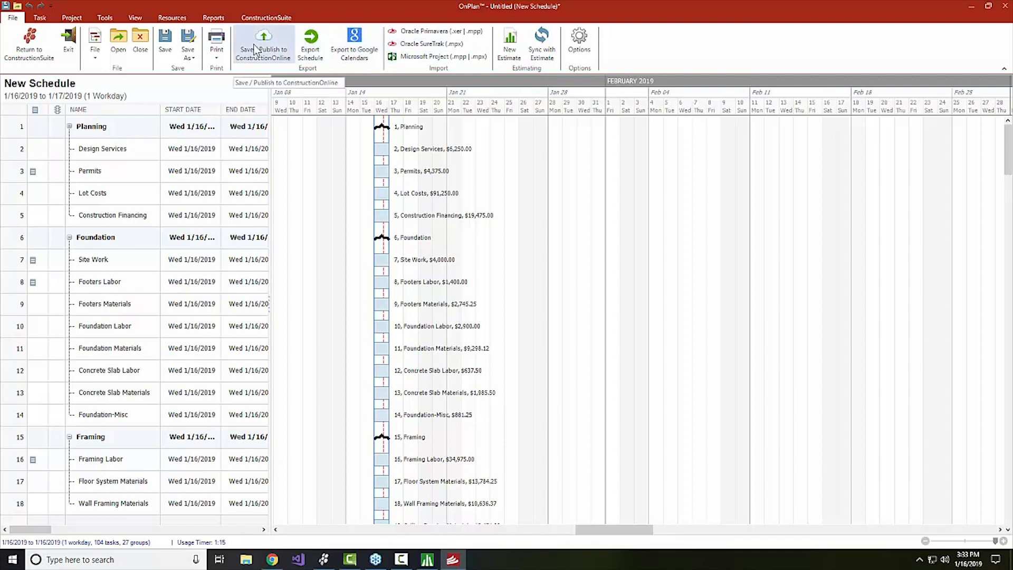
Widen the task table and drag Design Services to start on Tue 1/22/2019.
click(79, 20)
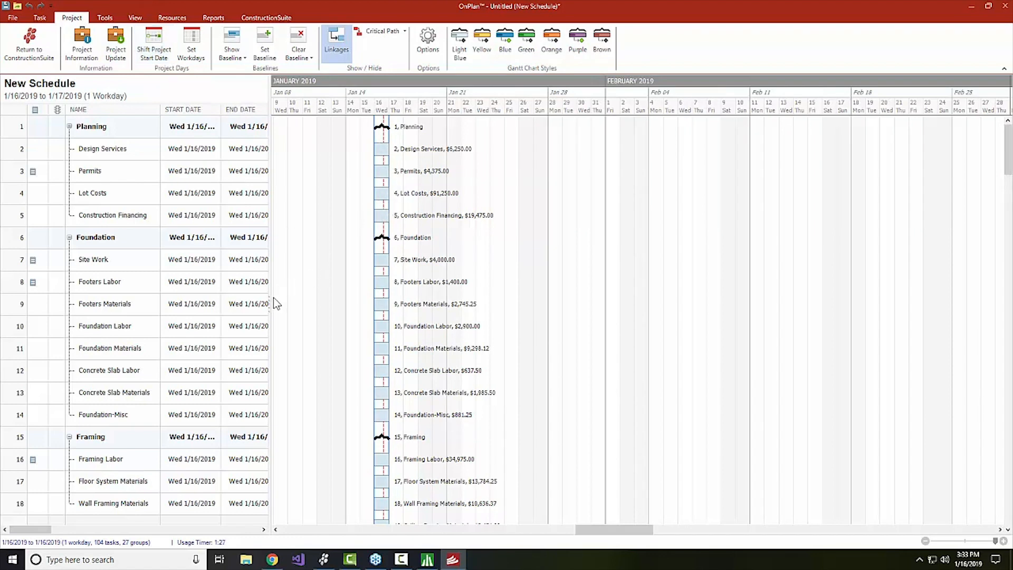
drag(270, 298, 402, 293)
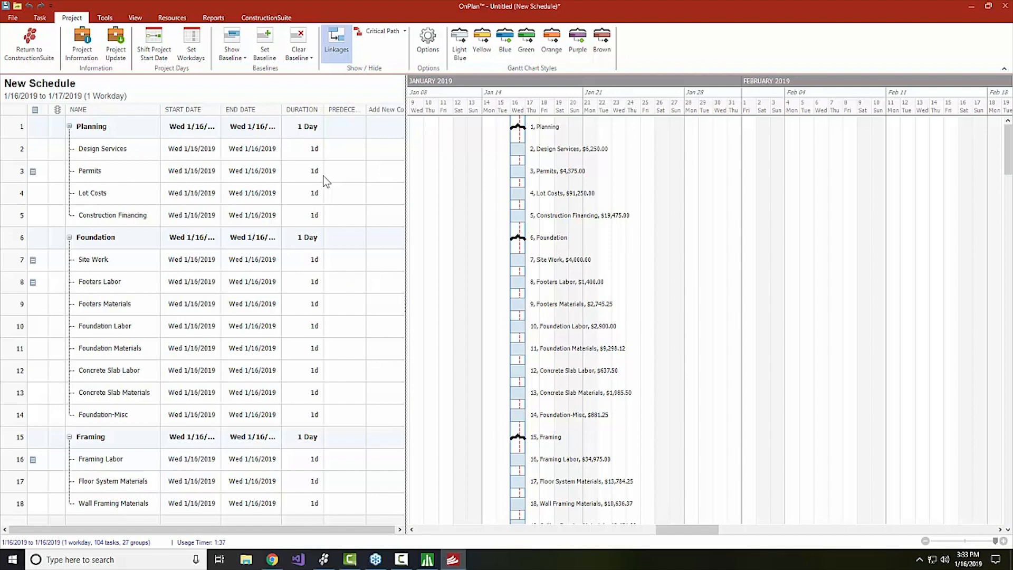
drag(519, 149, 633, 148)
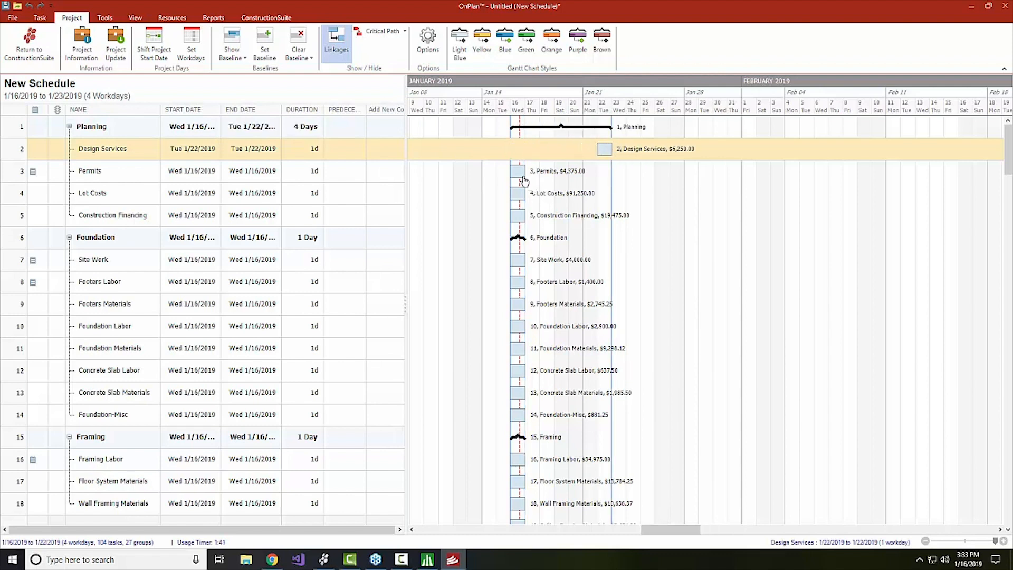
mouse_move(524, 181)
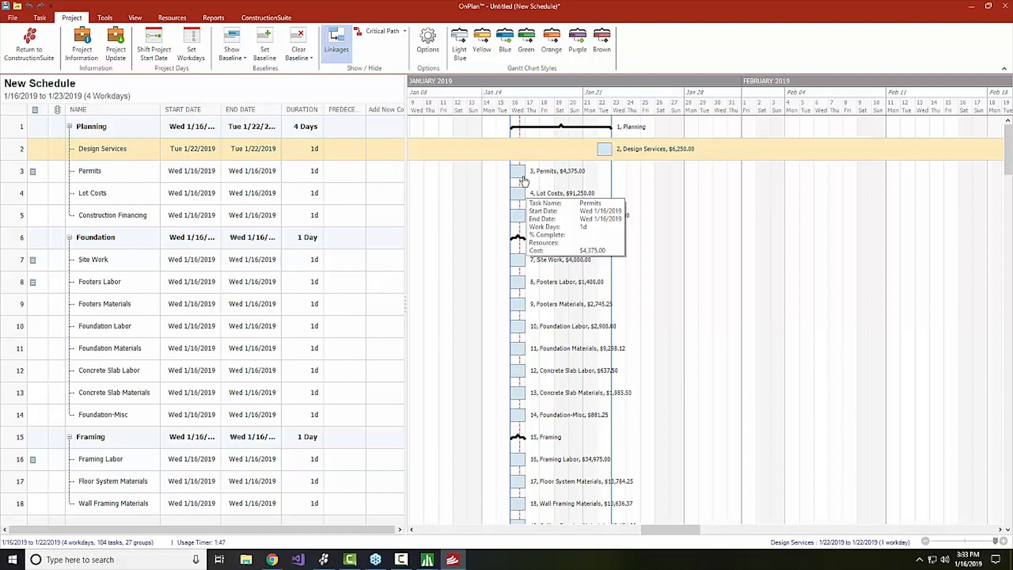
Select Site Work through Foundation-Misc and apply Set Sequential Predecessors.
click(343, 263)
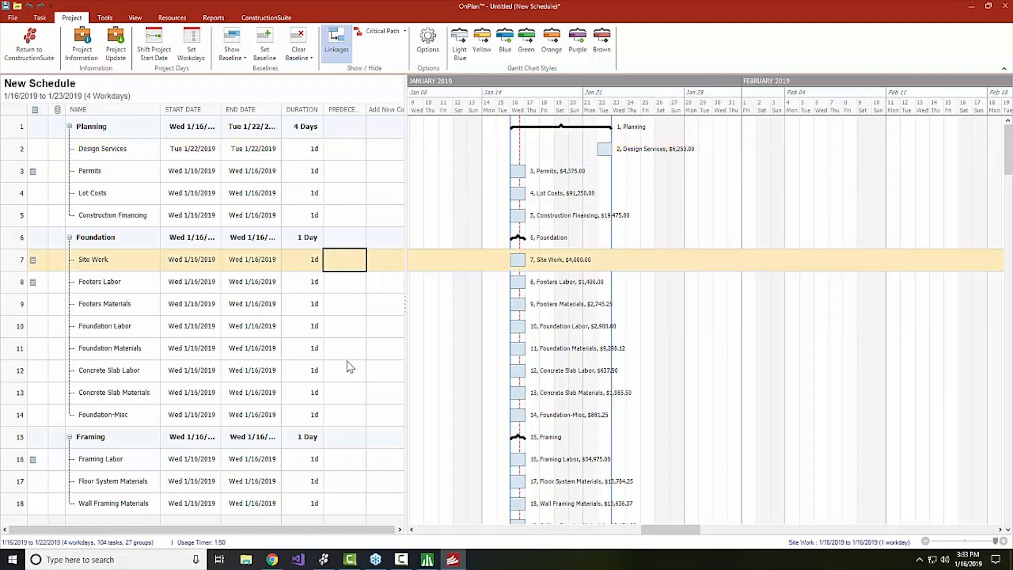
shift+click(341, 415)
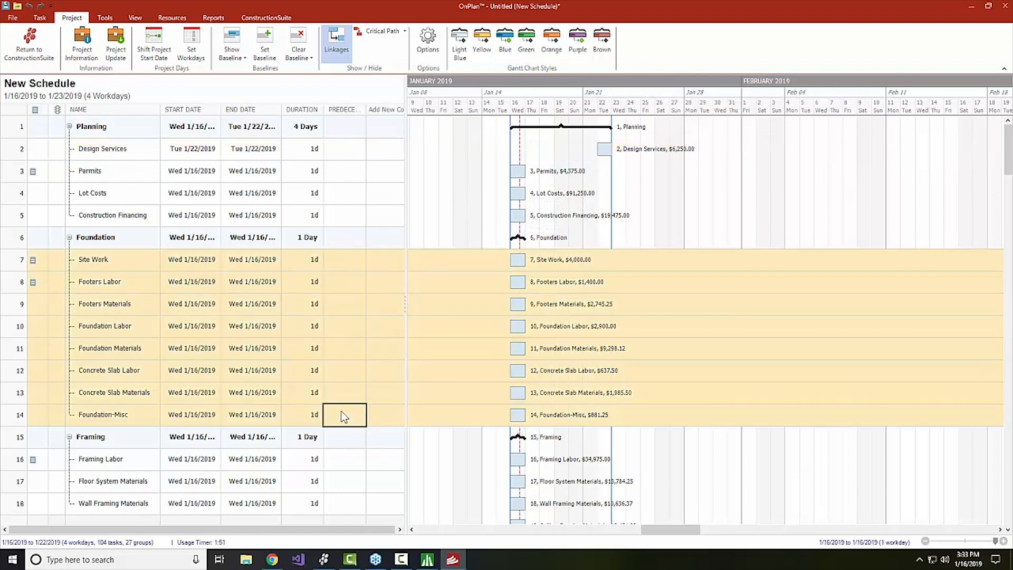
right_click(348, 325)
click(405, 389)
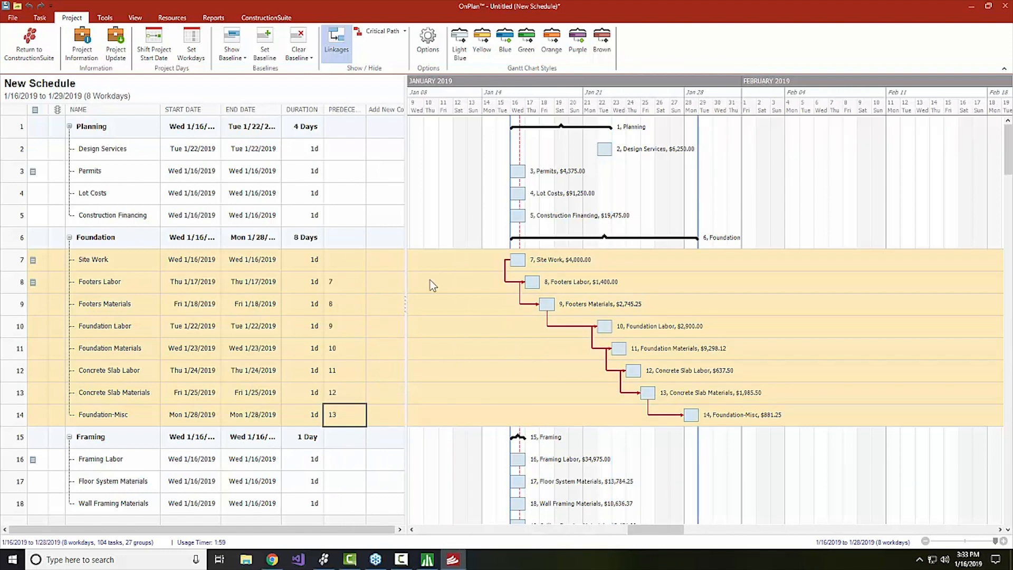
Drag Permits to follow Design Services and Site Work to follow Permits.
drag(518, 179, 620, 179)
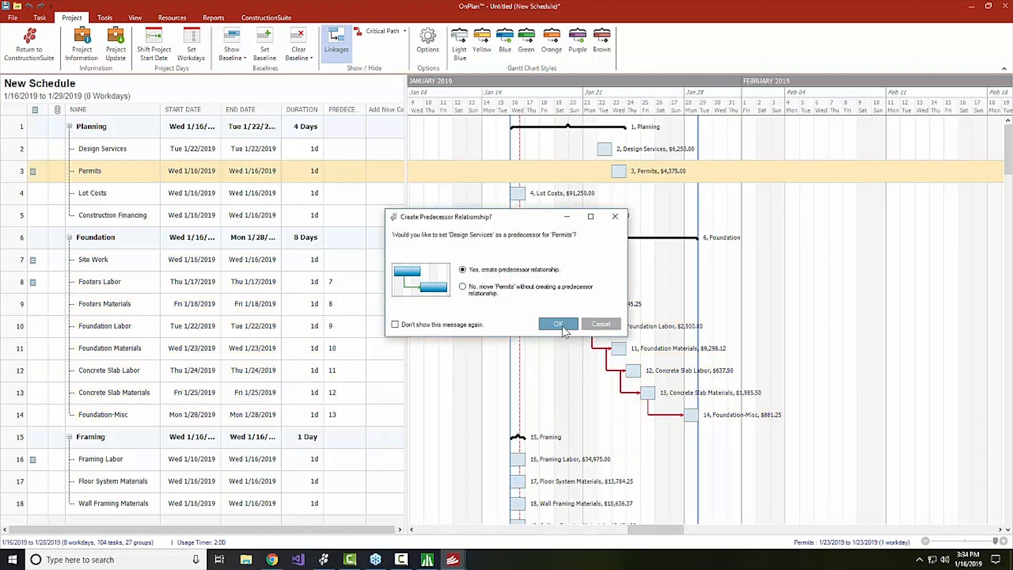
click(558, 324)
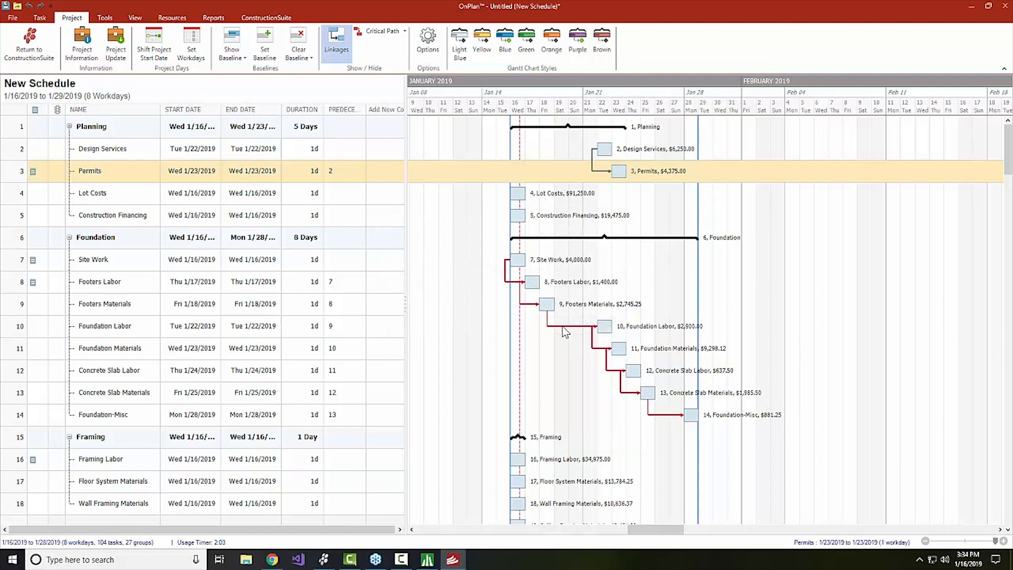
click(533, 261)
drag(533, 260, 635, 257)
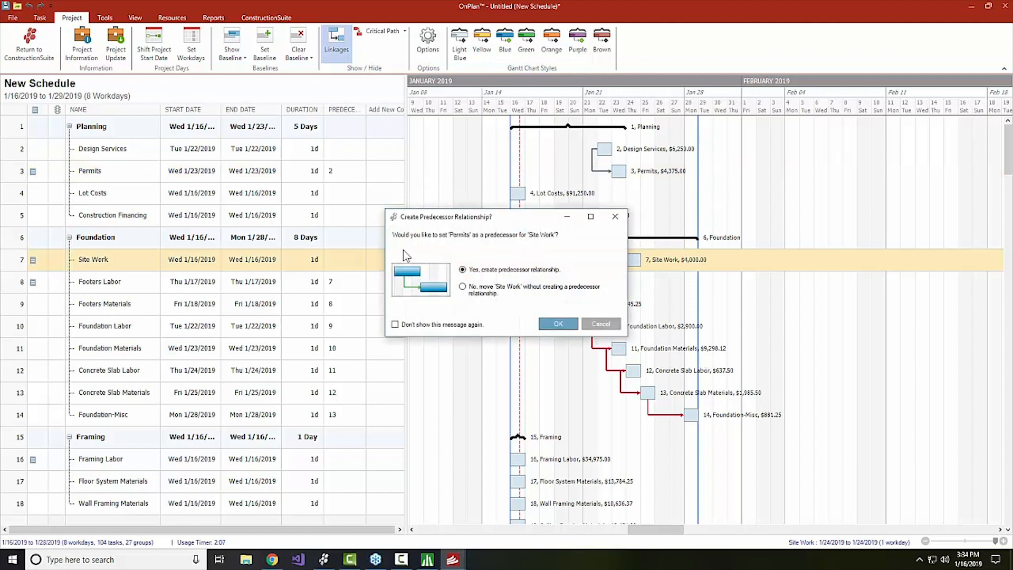
click(569, 324)
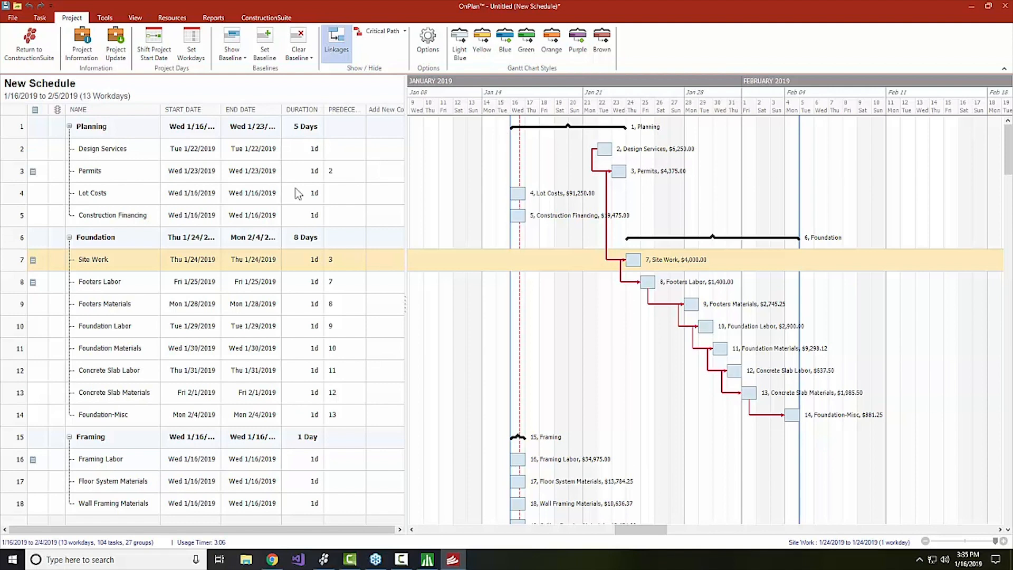
Select all tasks and apply Set Sequential Predecessors, so the schedule ends 6/19/2019.
click(345, 266)
key(ctrl+a)
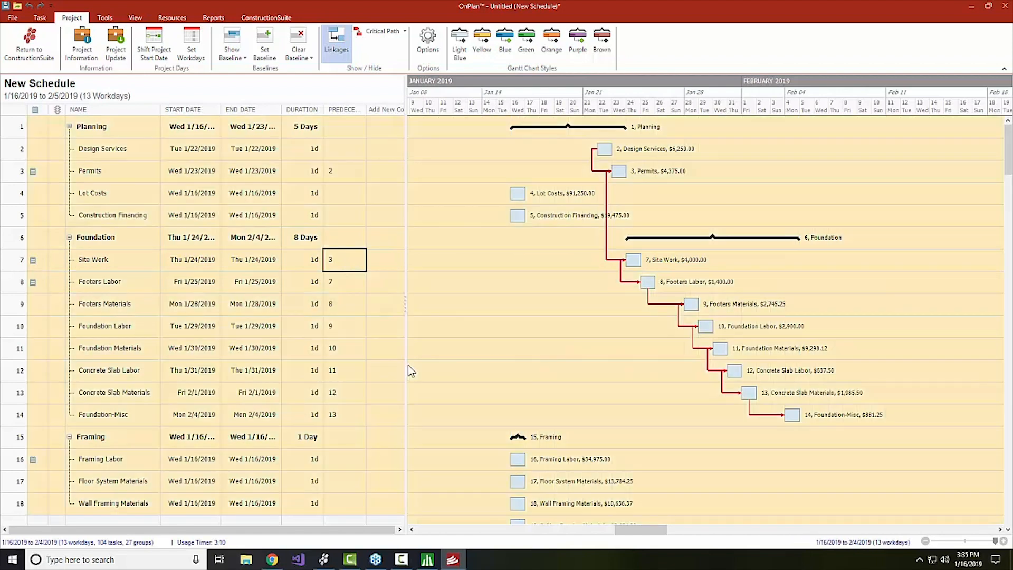
right_click(352, 293)
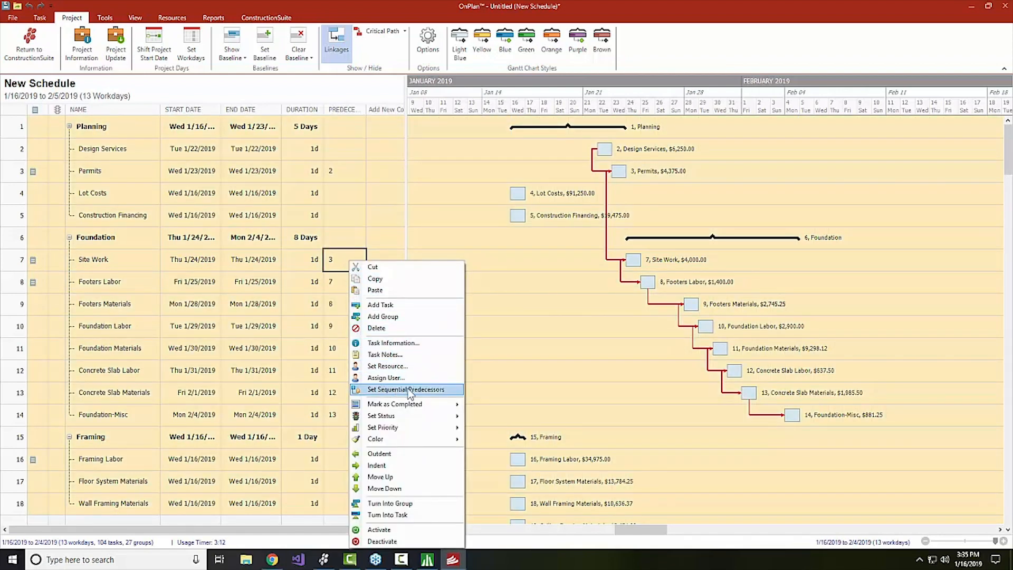
click(367, 391)
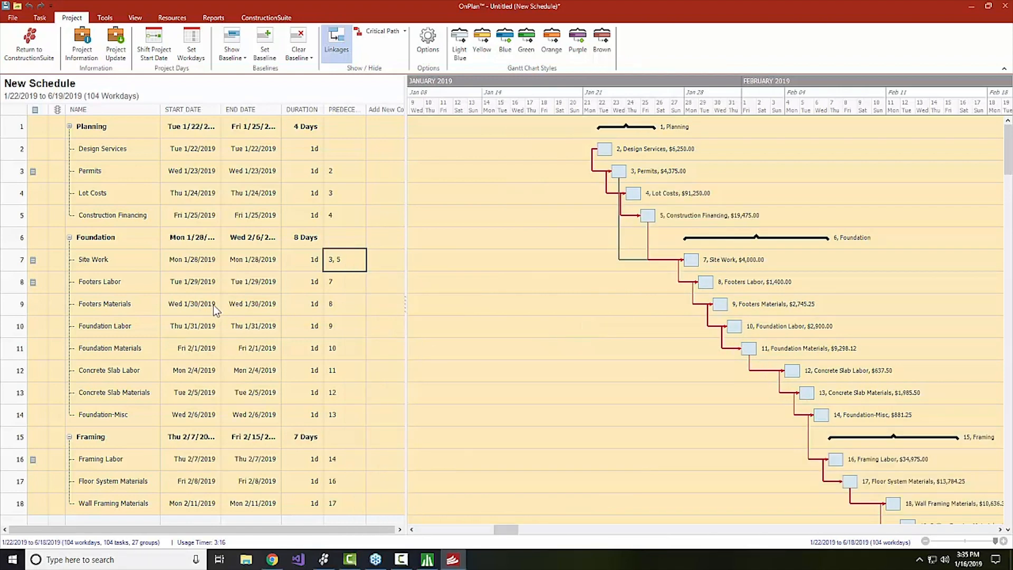
click(286, 288)
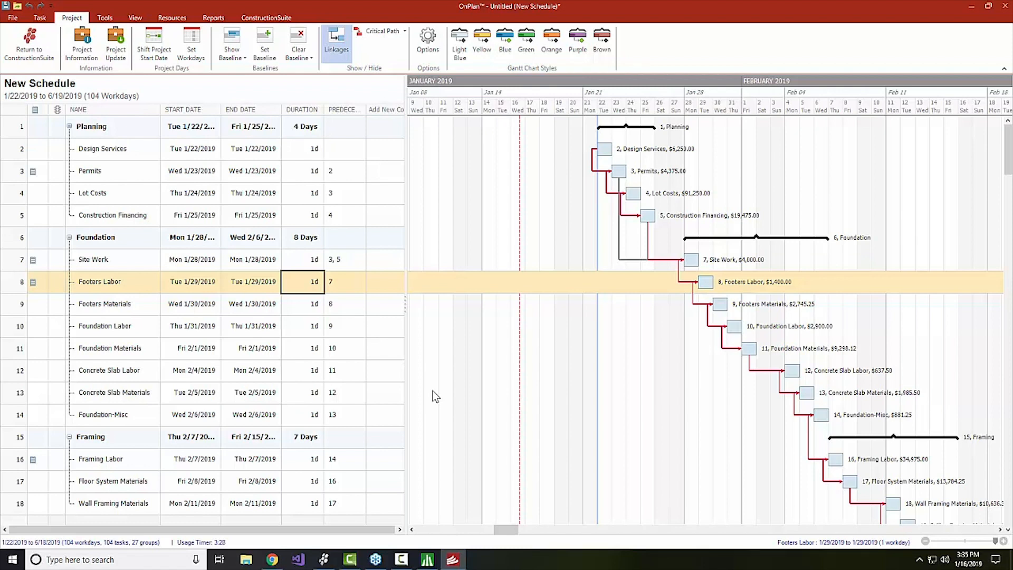
Set the indicator flags on rows 2–5 to Green, Green, Yellow and Red.
click(62, 155)
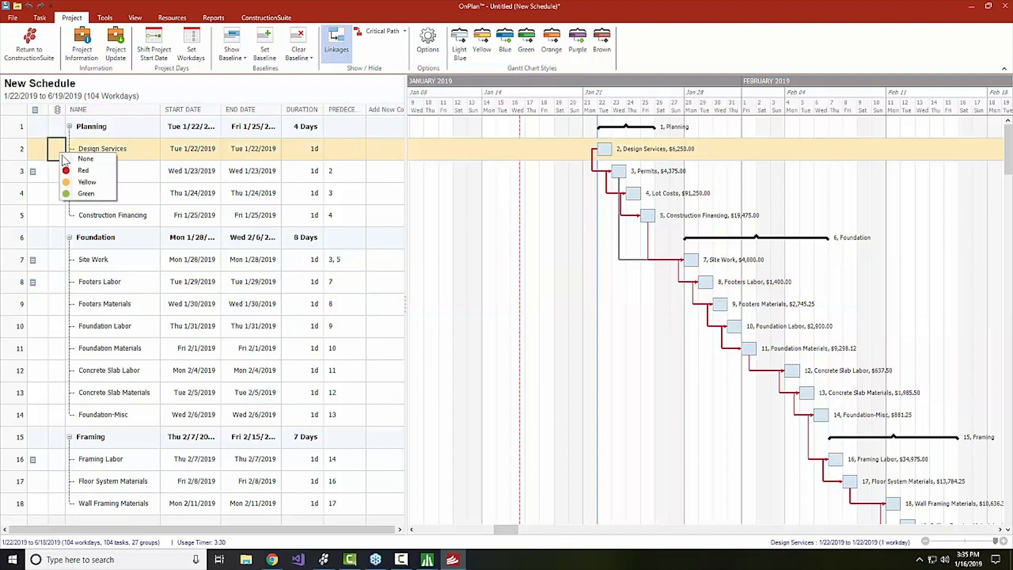
click(67, 193)
click(58, 176)
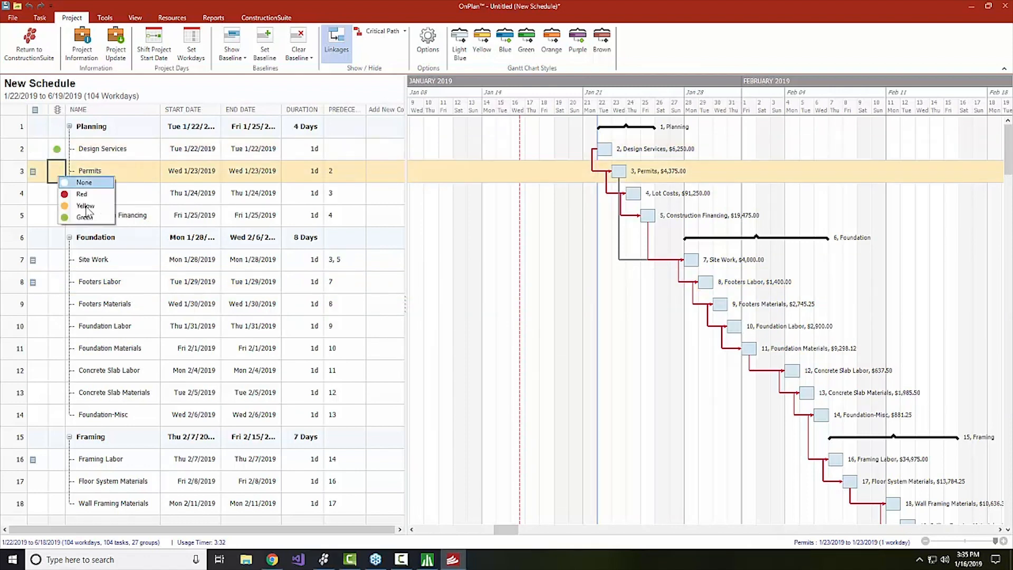
click(87, 217)
click(57, 194)
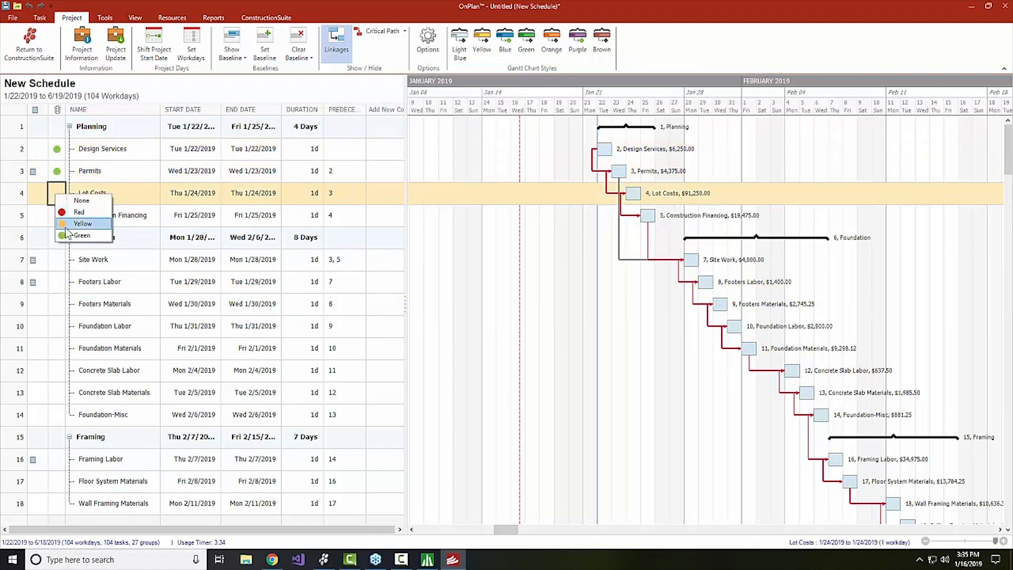
click(65, 225)
click(57, 216)
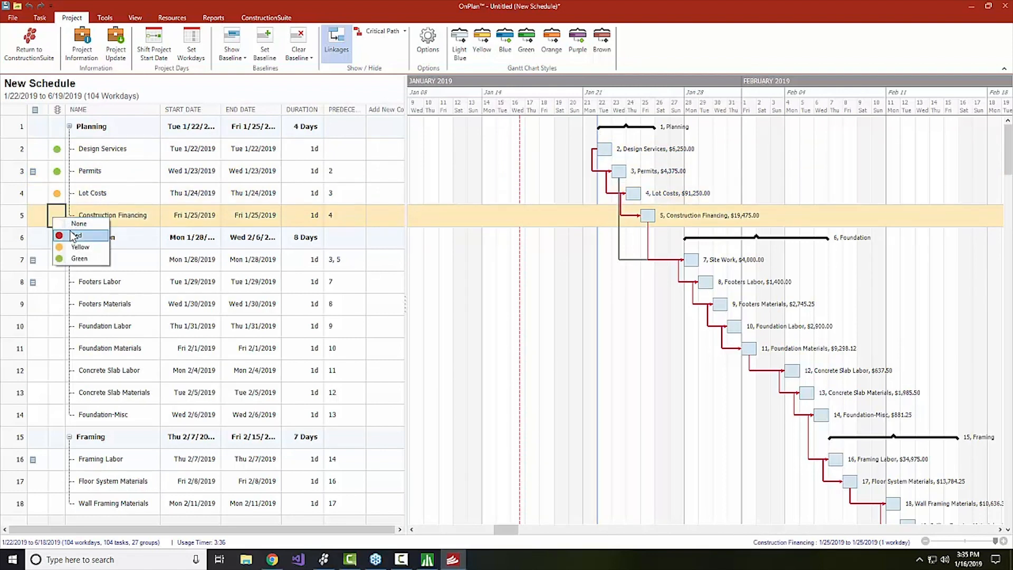
click(73, 236)
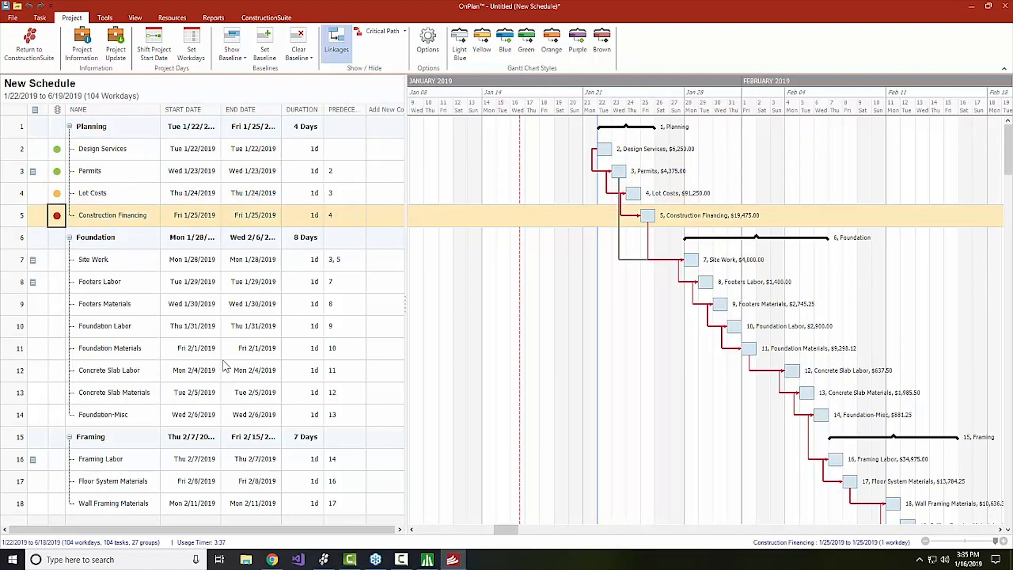
click(628, 310)
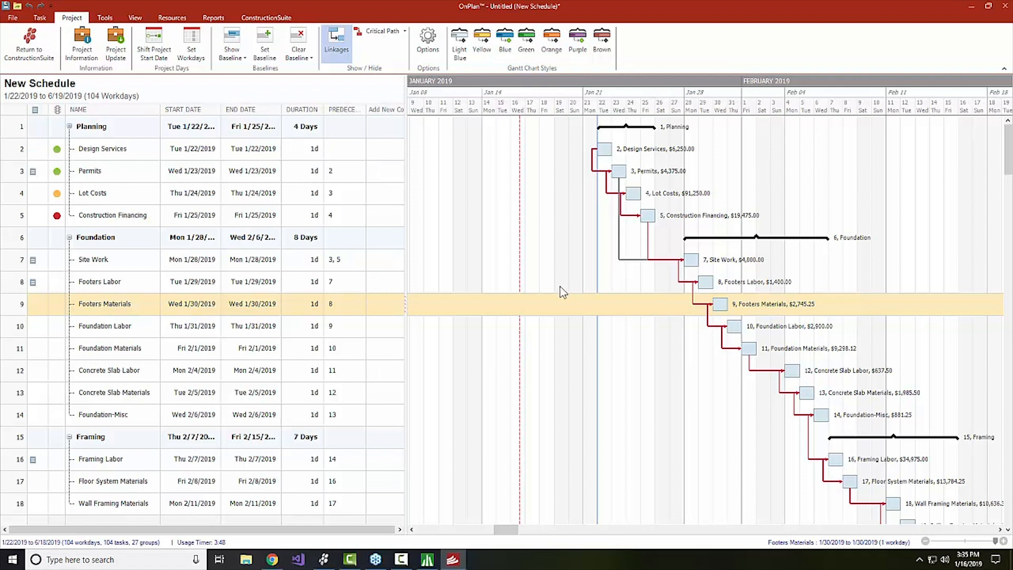
Apply the Purple Gantt chart style to all task bars.
right_click(635, 197)
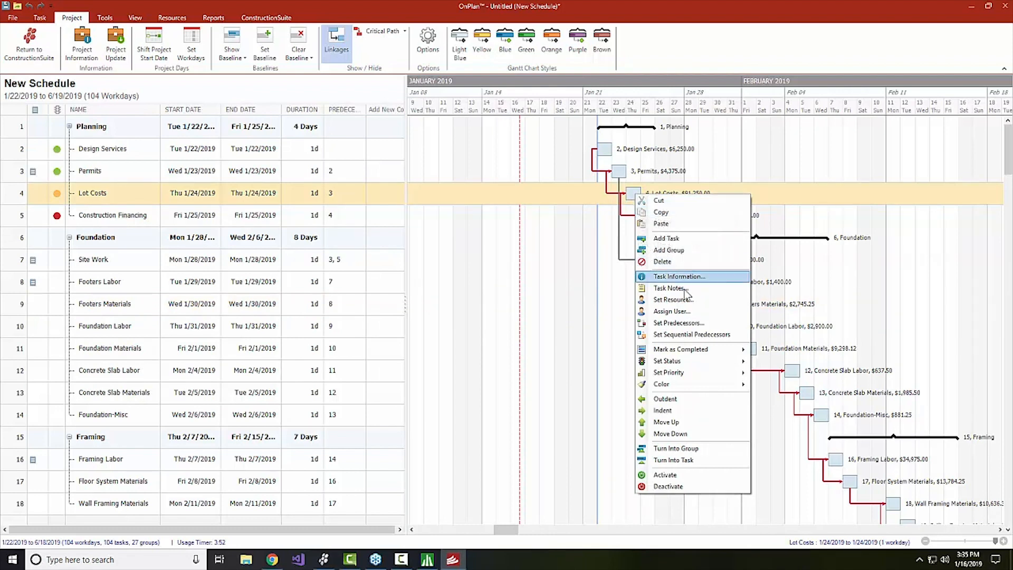
mouse_move(708, 389)
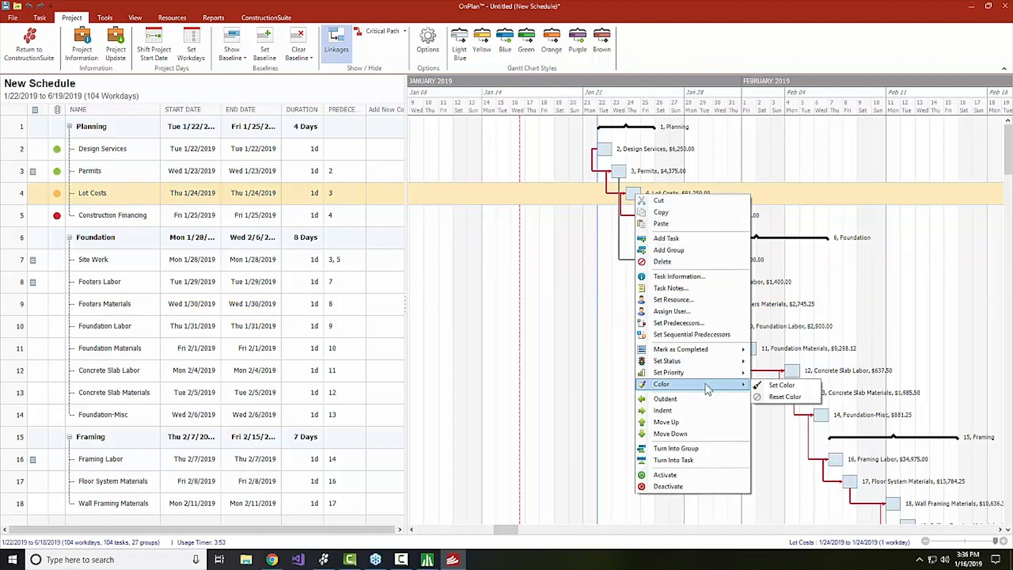
click(783, 385)
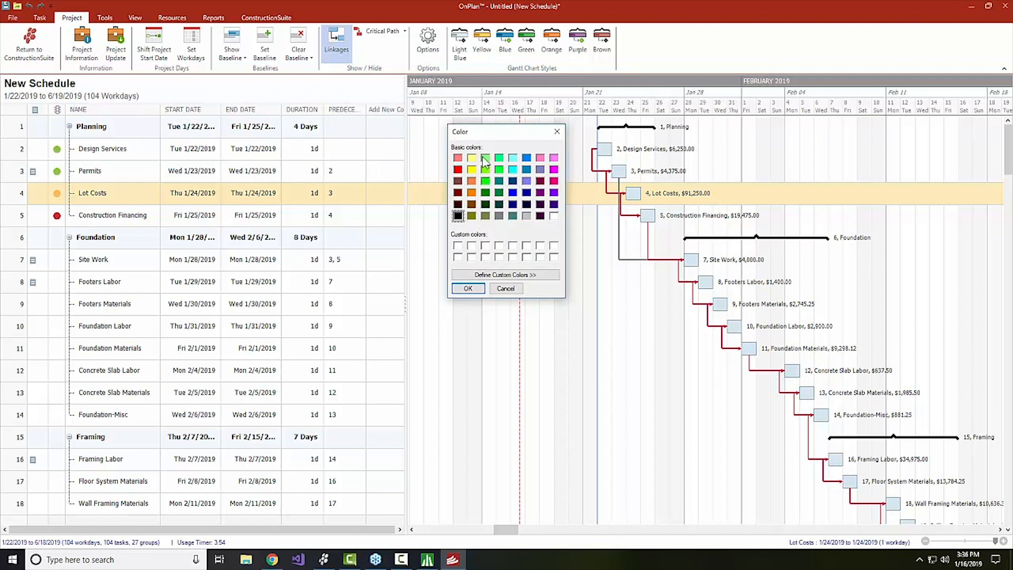
drag(487, 132, 353, 145)
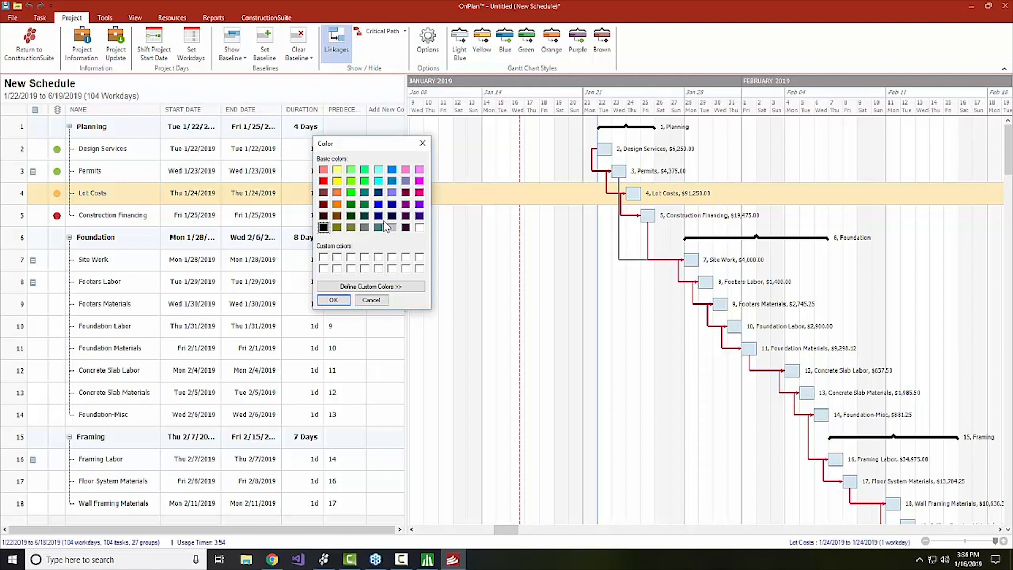
click(372, 300)
click(569, 61)
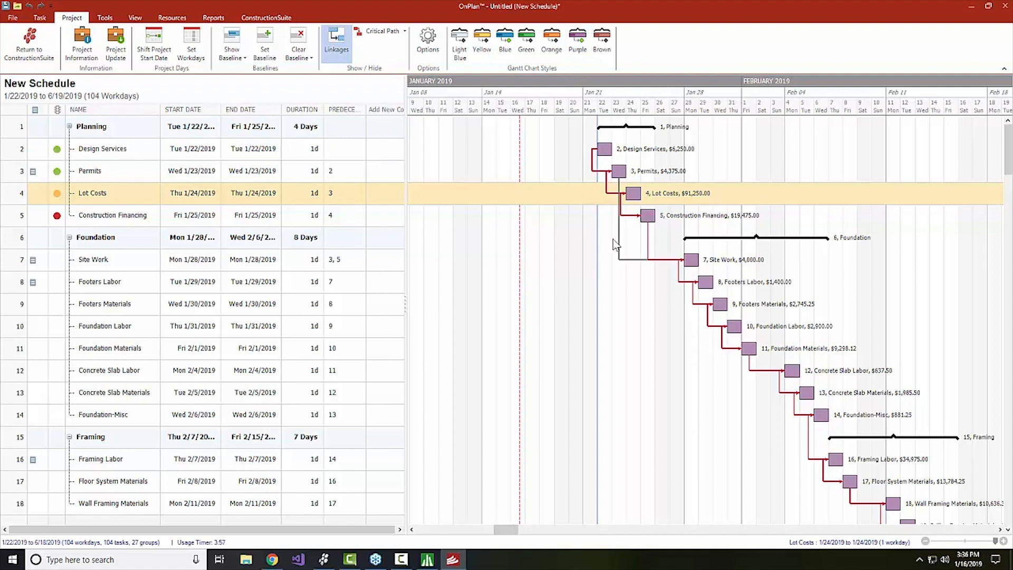
Recolor the Lot Costs bar red with Color > Set Color.
right_click(638, 195)
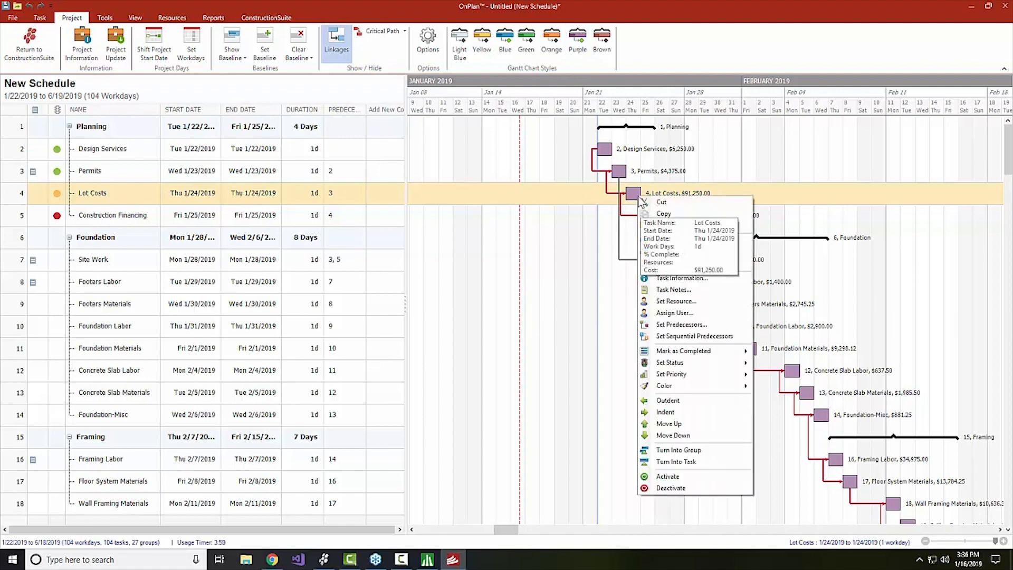
mouse_move(670, 385)
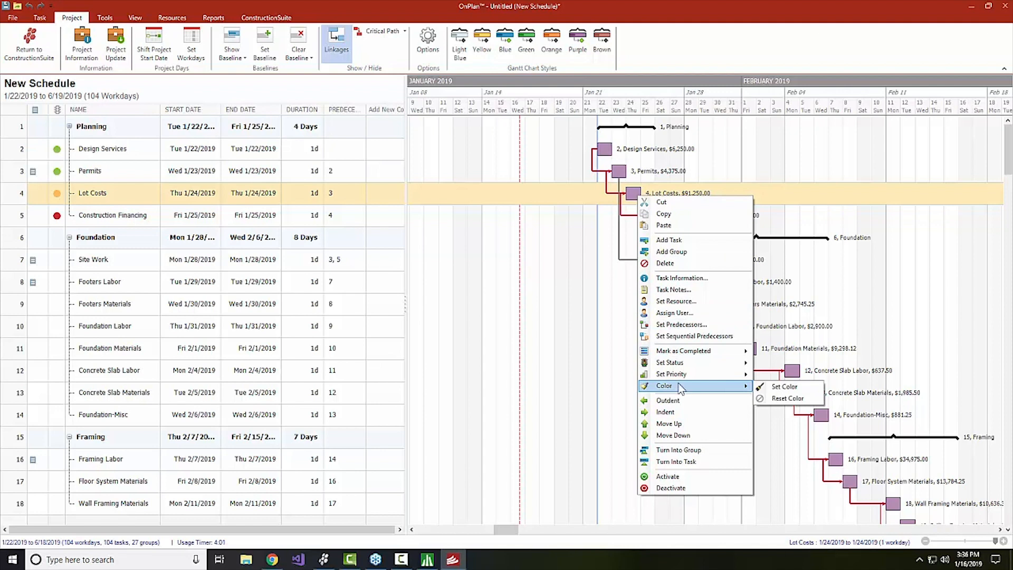
click(806, 389)
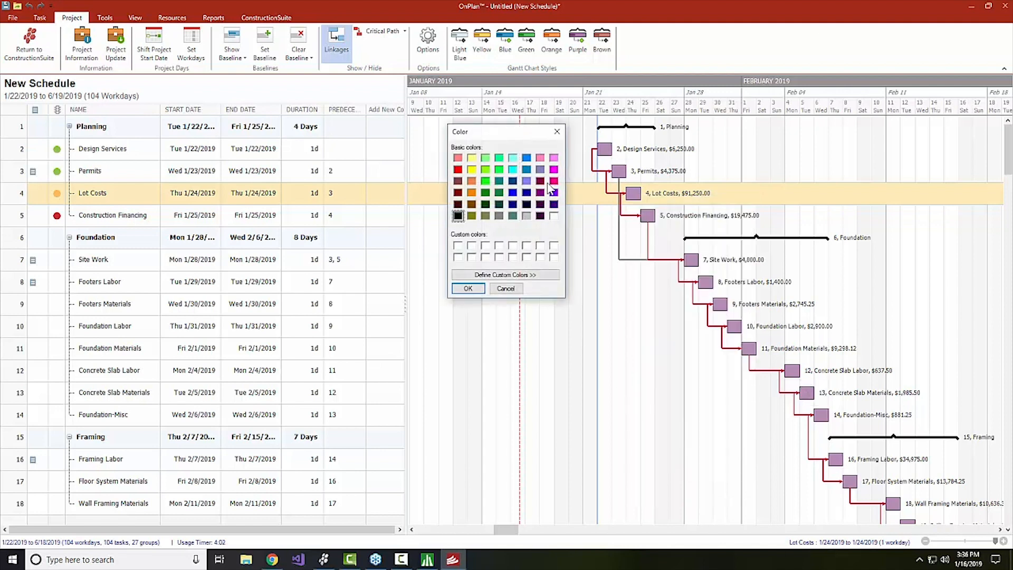
click(457, 169)
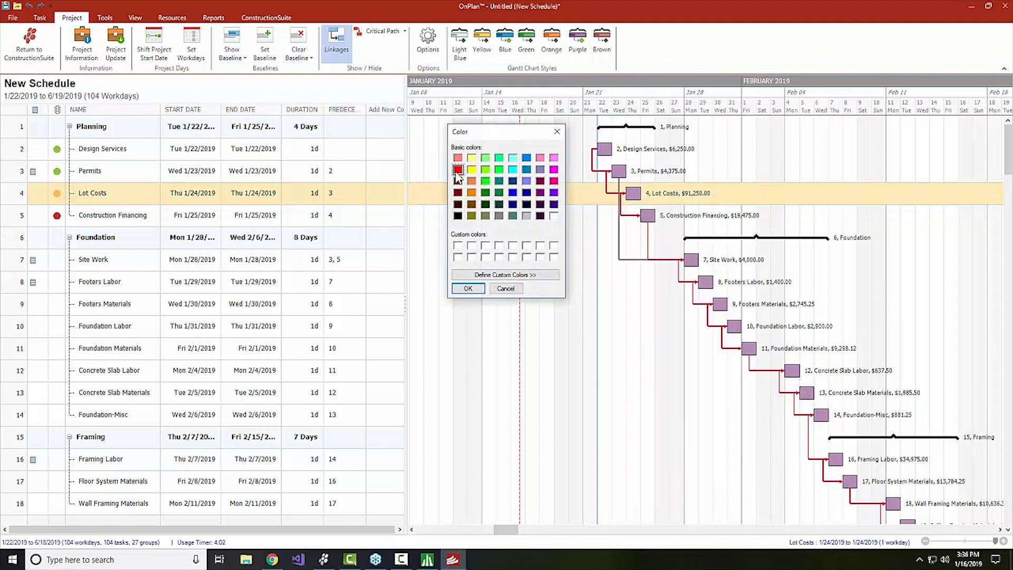
click(468, 288)
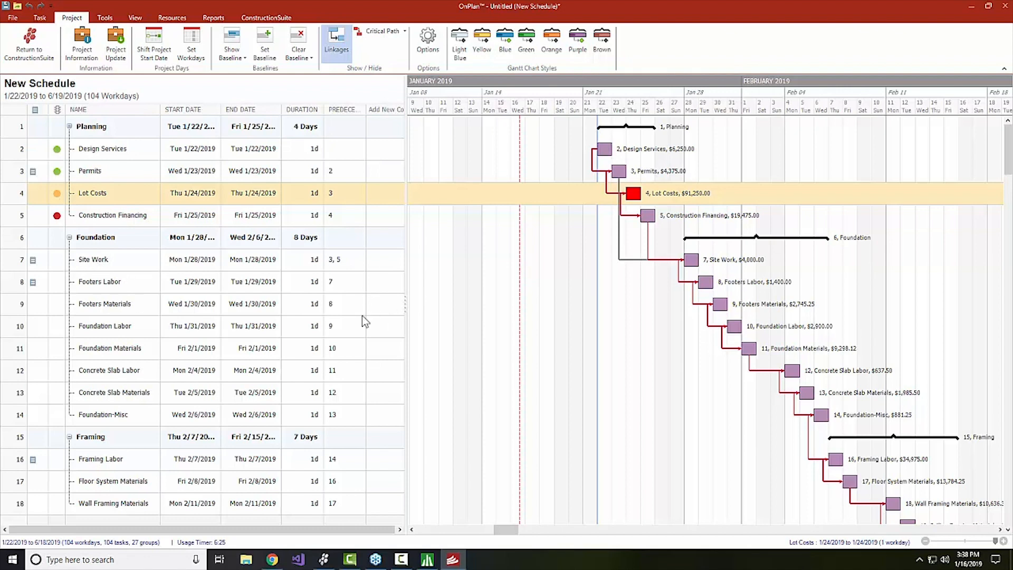
Rename Foundation-Misc to Inspection and set its predecessor to 13fs+2.
click(136, 419)
click(139, 415)
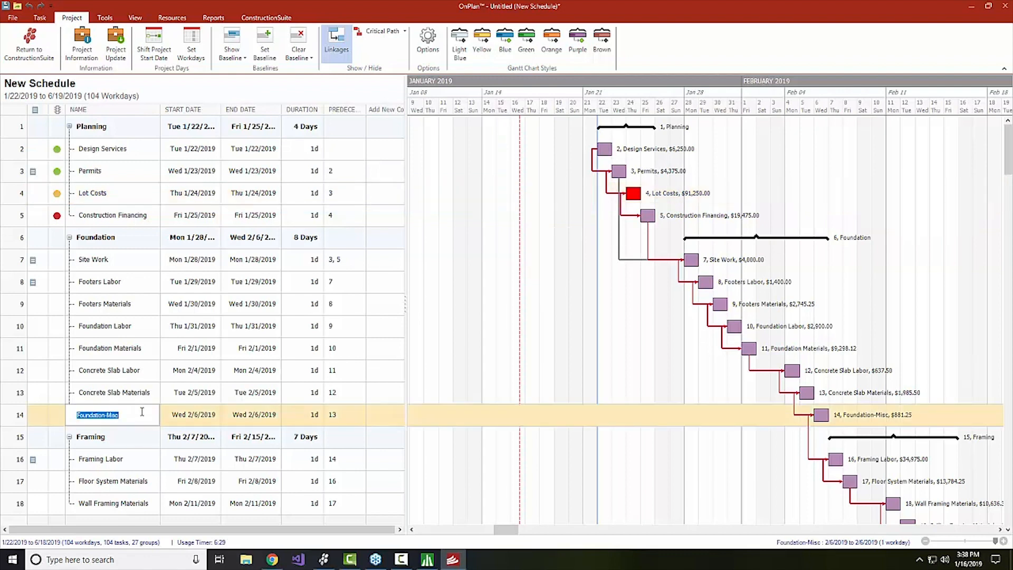
text(Inspection)
click(351, 418)
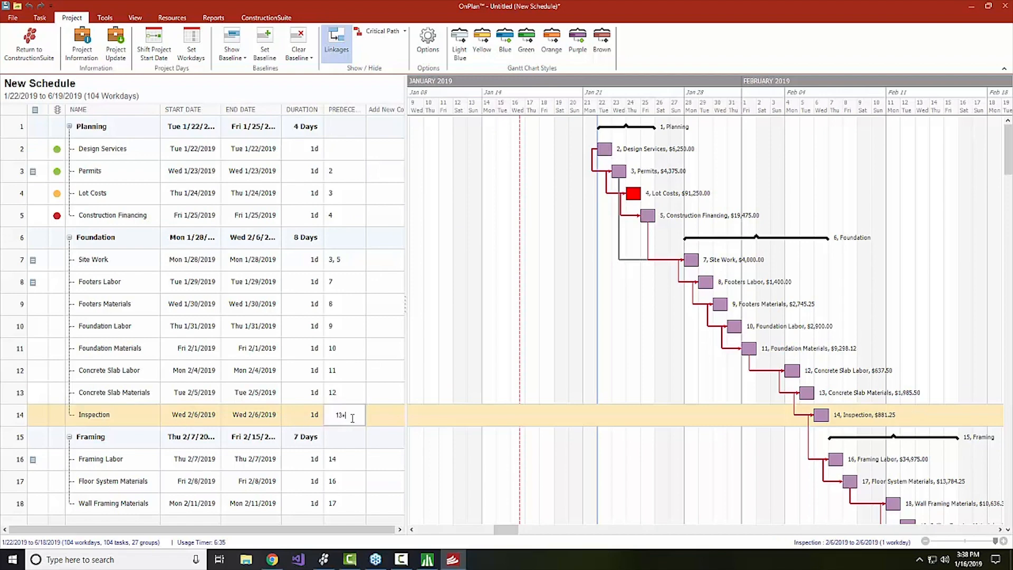
text(fs+2)
key(Return)
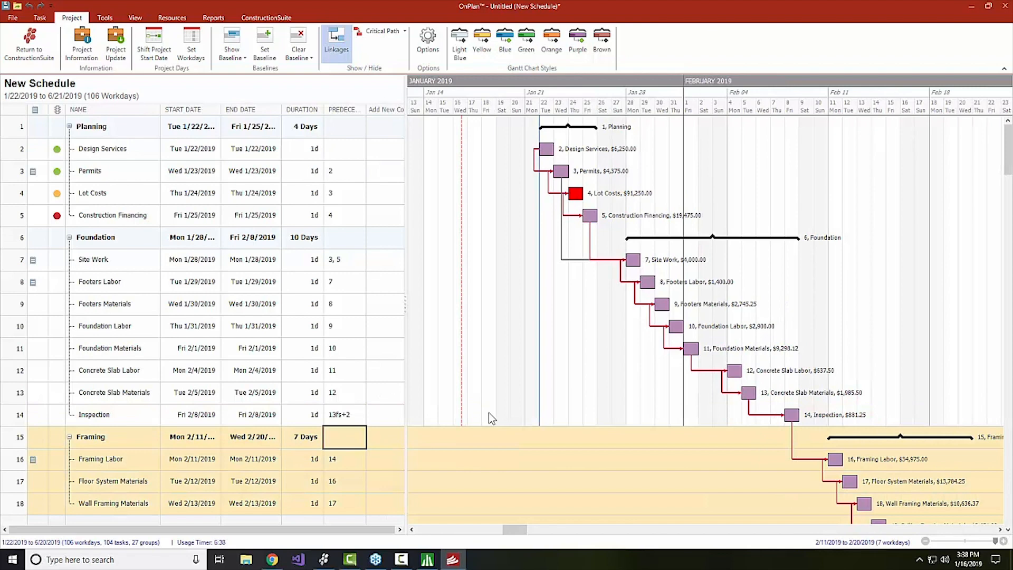
Set the Inspection duration to 0 days so it becomes a milestone.
click(310, 416)
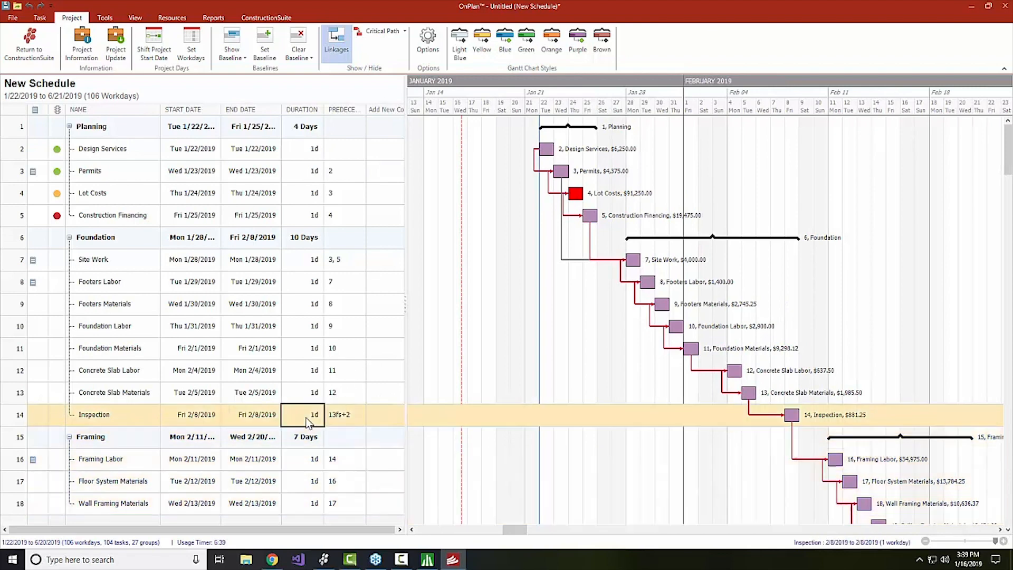
text(0)
key(Return)
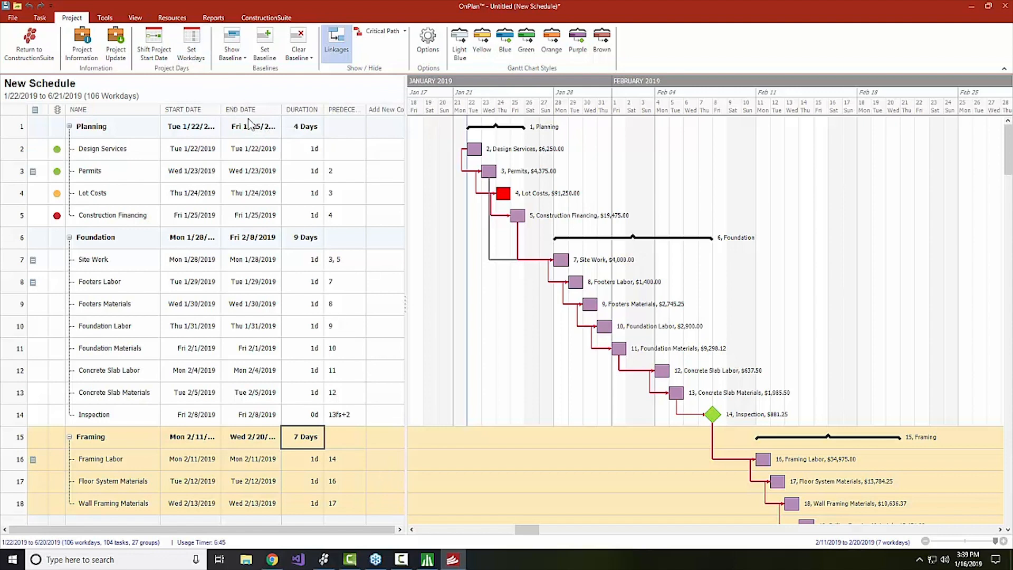
click(138, 19)
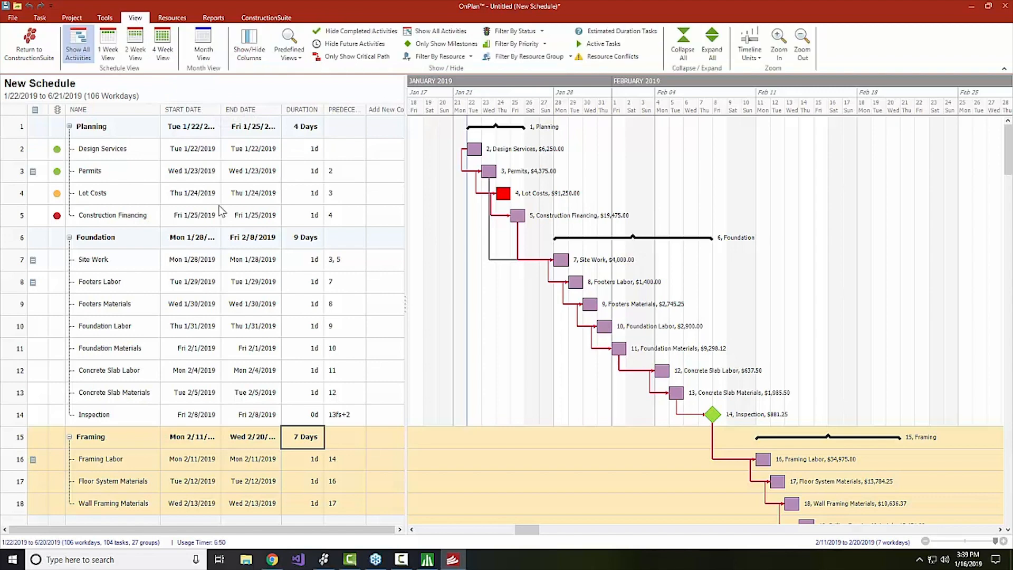
Switch the schedule to the Month View calendar.
click(202, 55)
scroll(475, 223, down, 1)
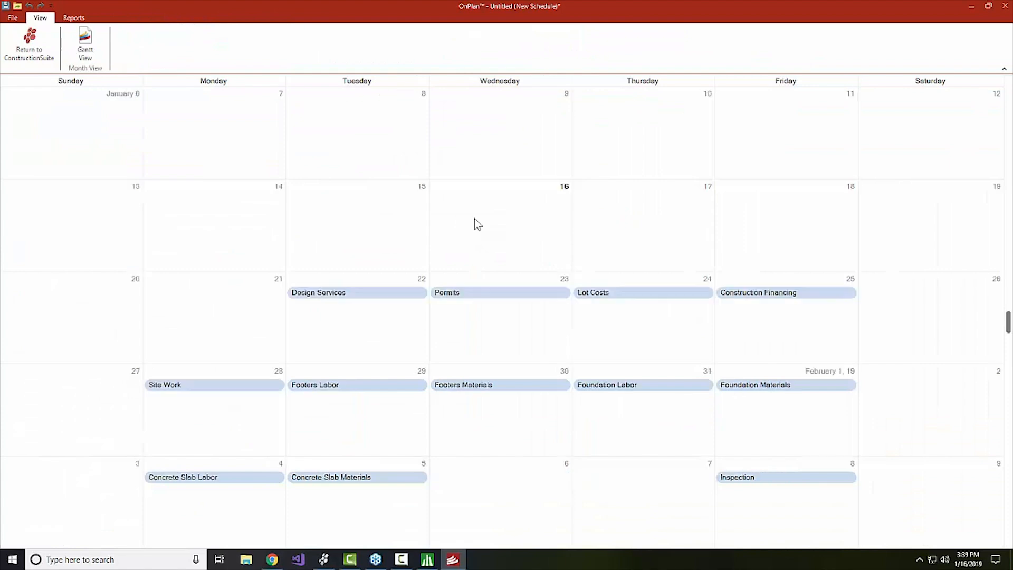
scroll(477, 224, down, 1)
scroll(478, 224, down, 1)
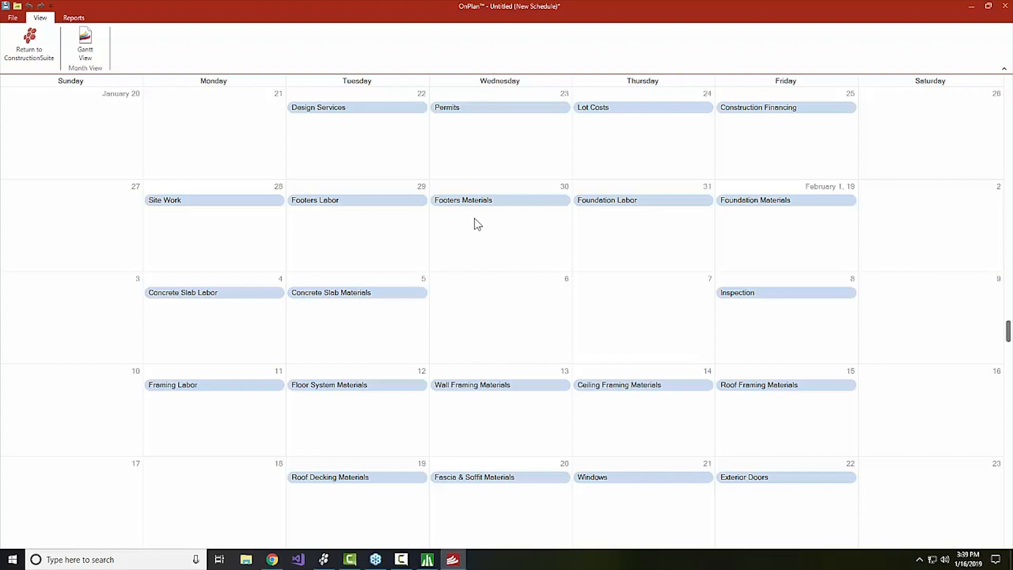
Move Concrete Slab Labor to Tuesday 5 and extend Concrete Slab Materials through Friday 8.
click(388, 293)
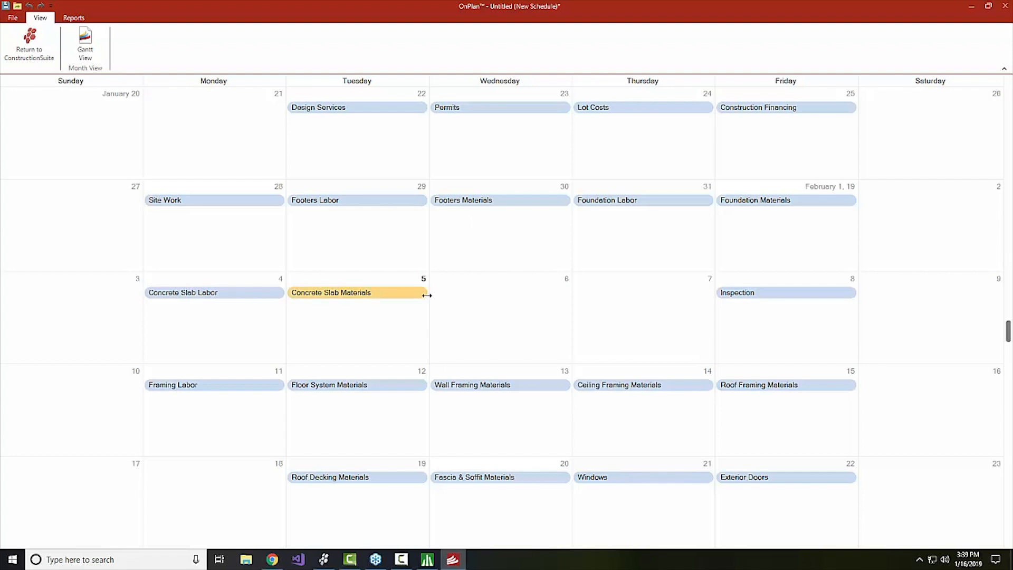
drag(427, 295, 570, 294)
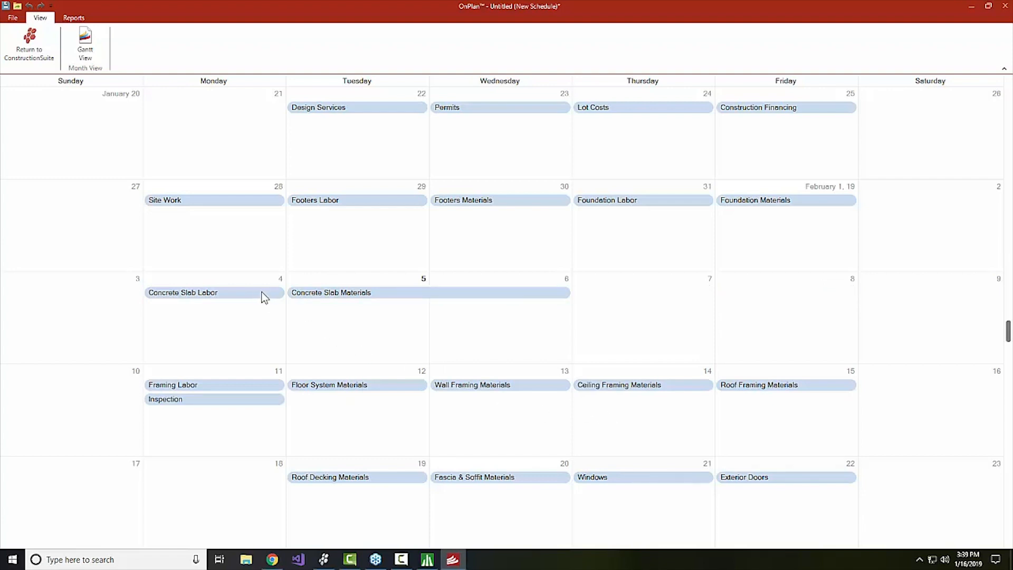
drag(258, 291, 338, 292)
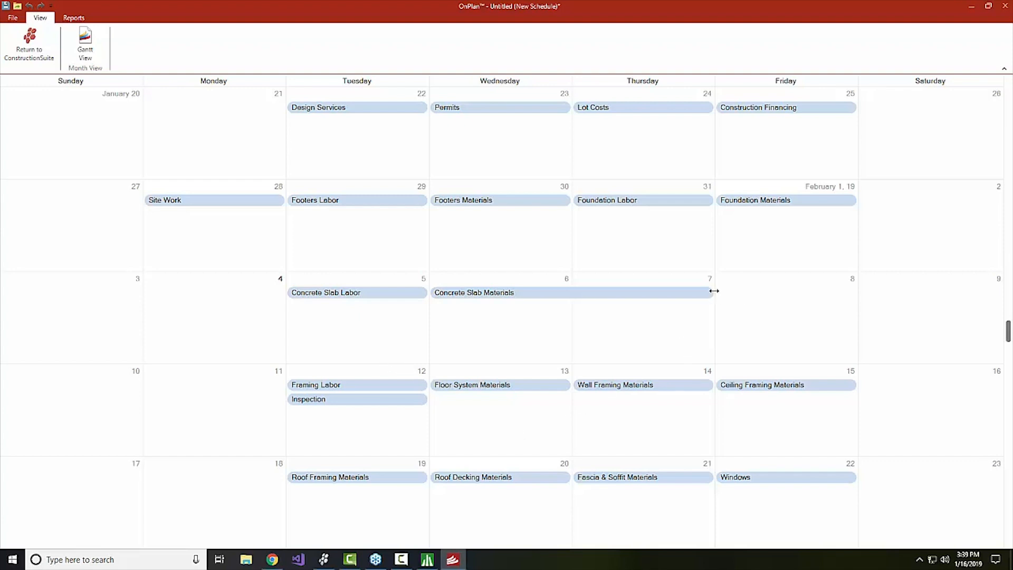
drag(713, 291, 780, 294)
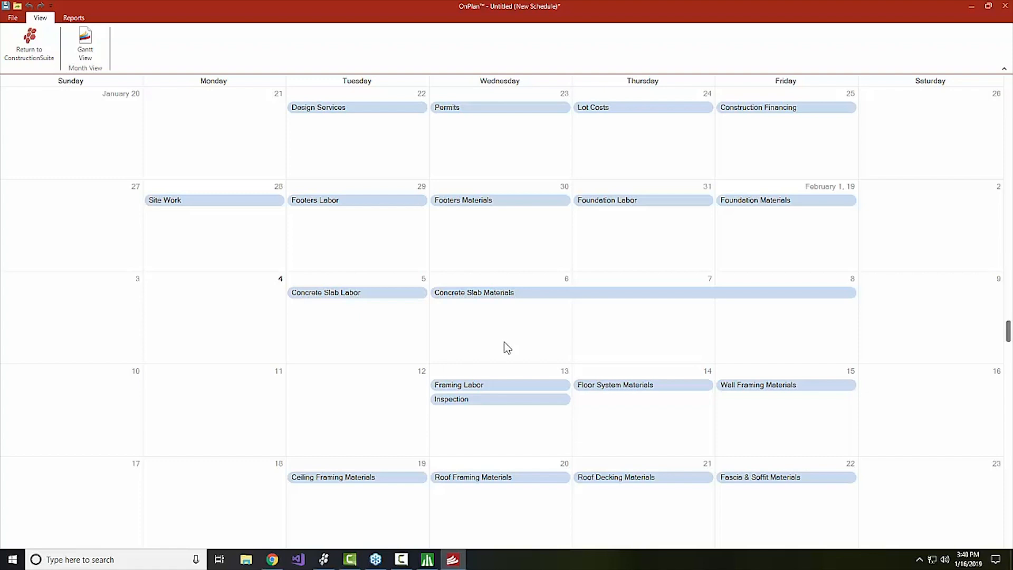
Return the schedule to the Gantt View with the activity list.
click(83, 44)
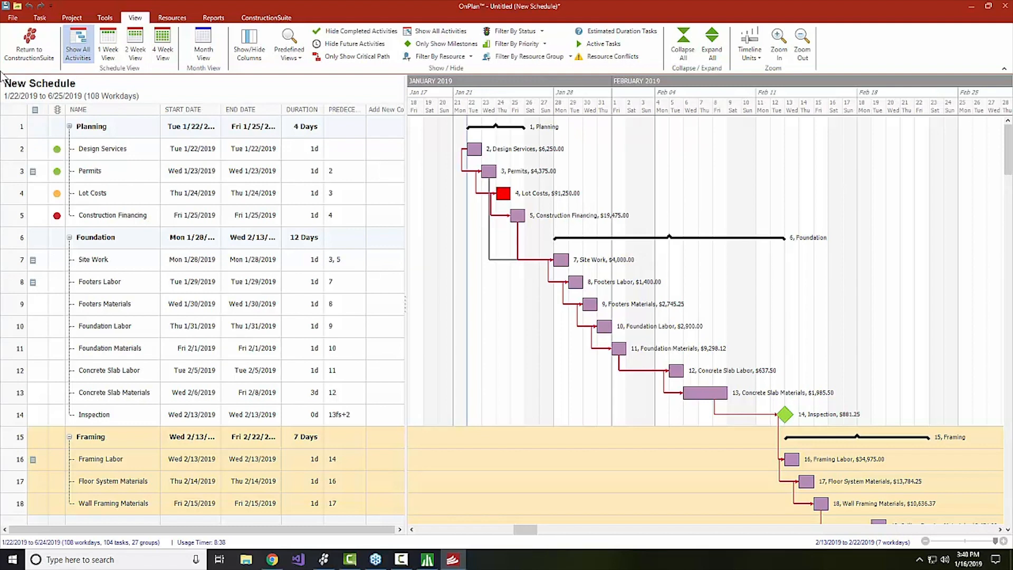
click(79, 19)
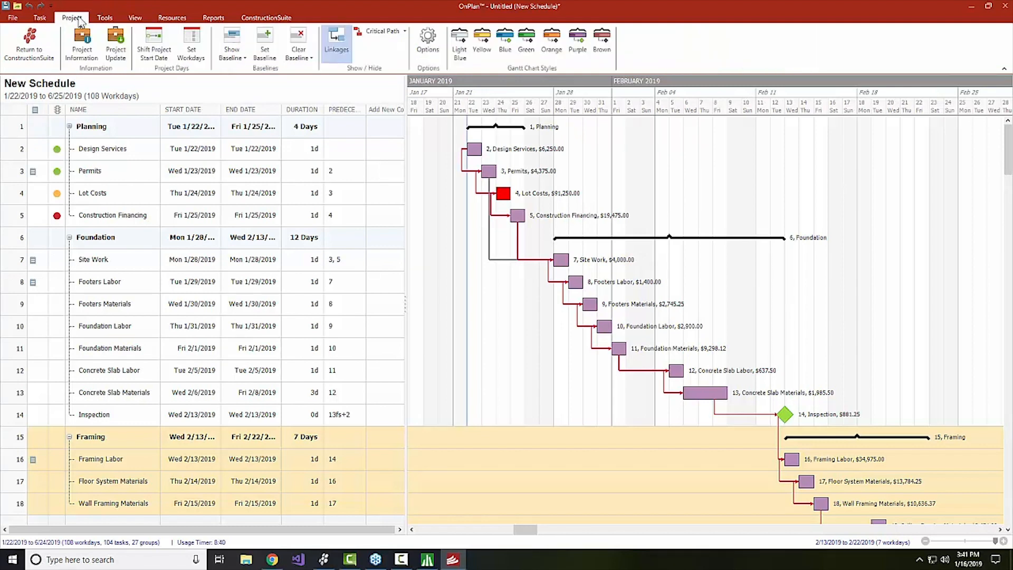
Save a schedule baseline labeled 'Initial Start'.
click(265, 40)
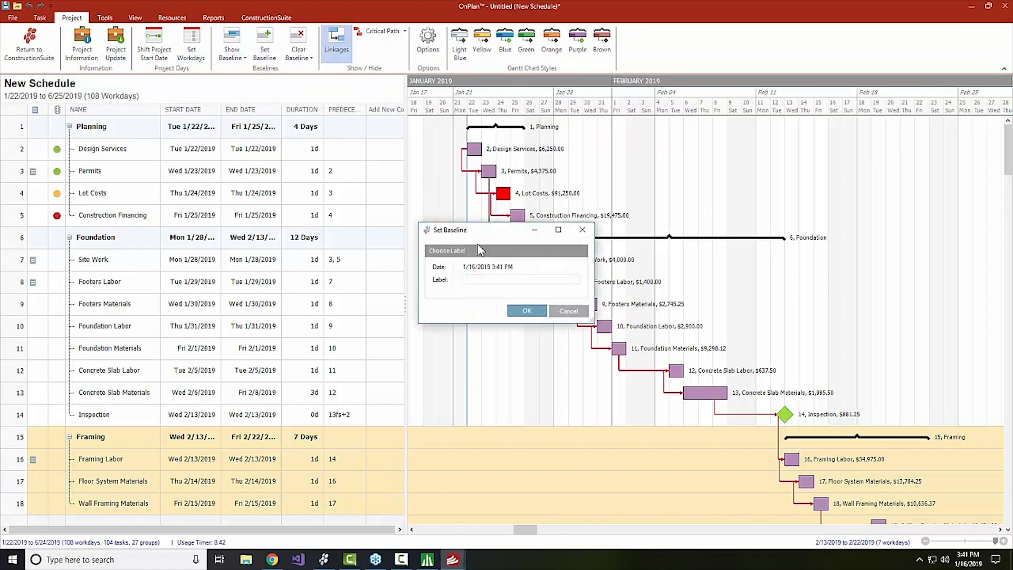
click(485, 278)
text(Initial Start)
click(525, 311)
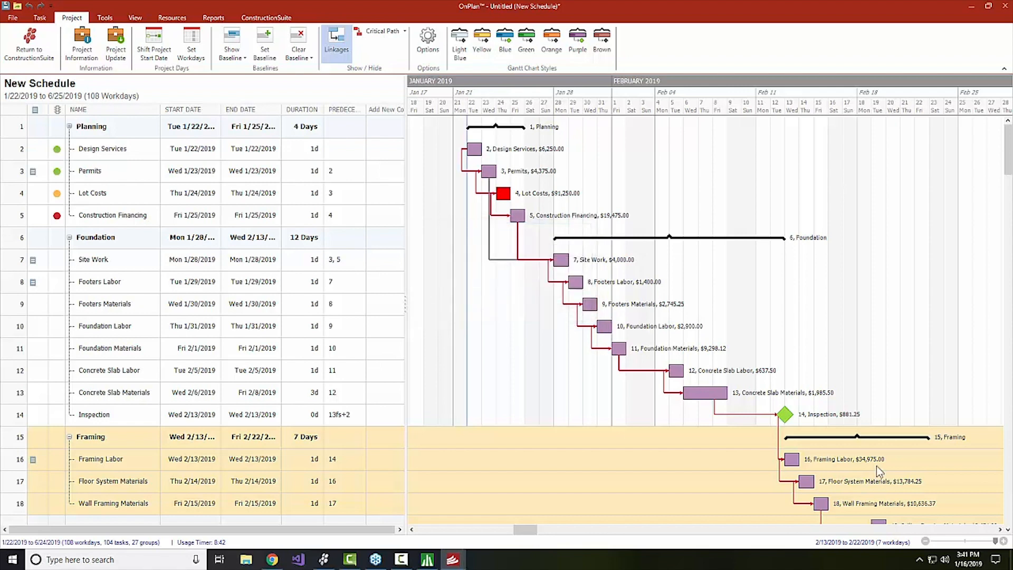
Lengthen Site Work to four days ending January 31 and Footers Materials to two days.
click(568, 260)
drag(568, 261, 816, 330)
click(678, 305)
click(711, 329)
Bring up the Save As dialog proposing the file name 'Schedule'.
click(795, 375)
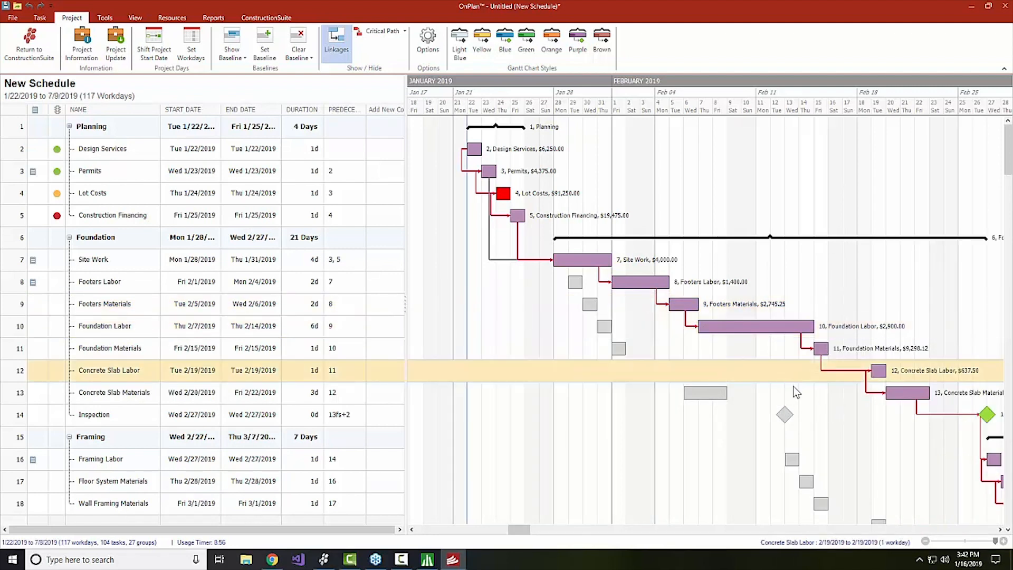
scroll(794, 390, down, 2)
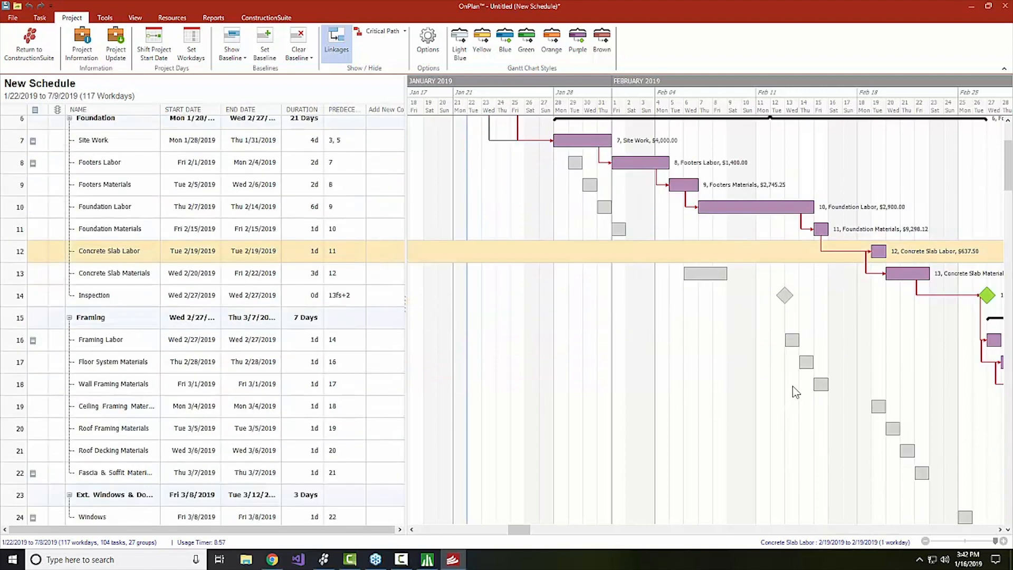
scroll(792, 390, up, 2)
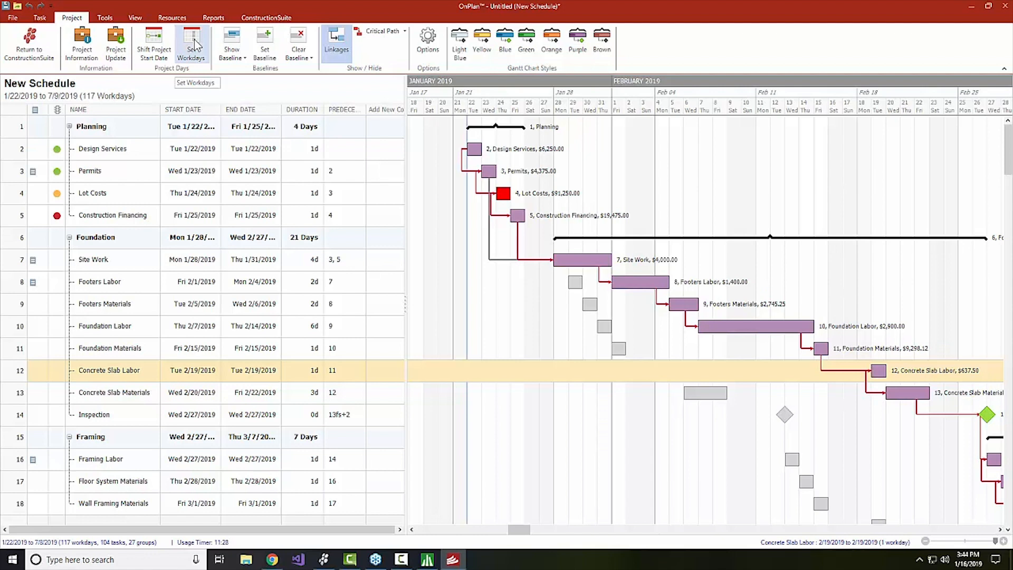
click(6, 10)
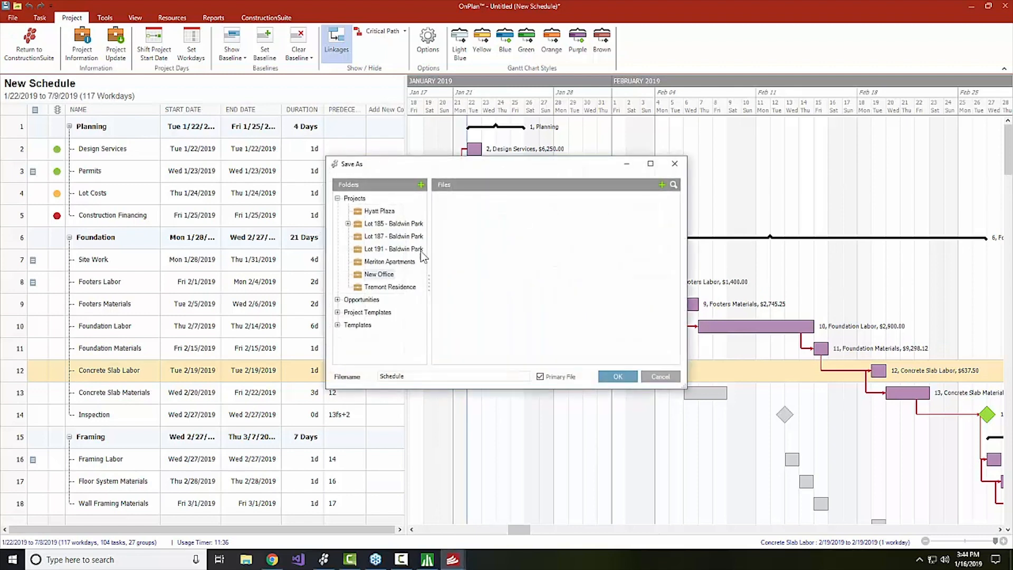
Save the schedule as 'Schedule' and return to the New Office Workflow page.
click(621, 378)
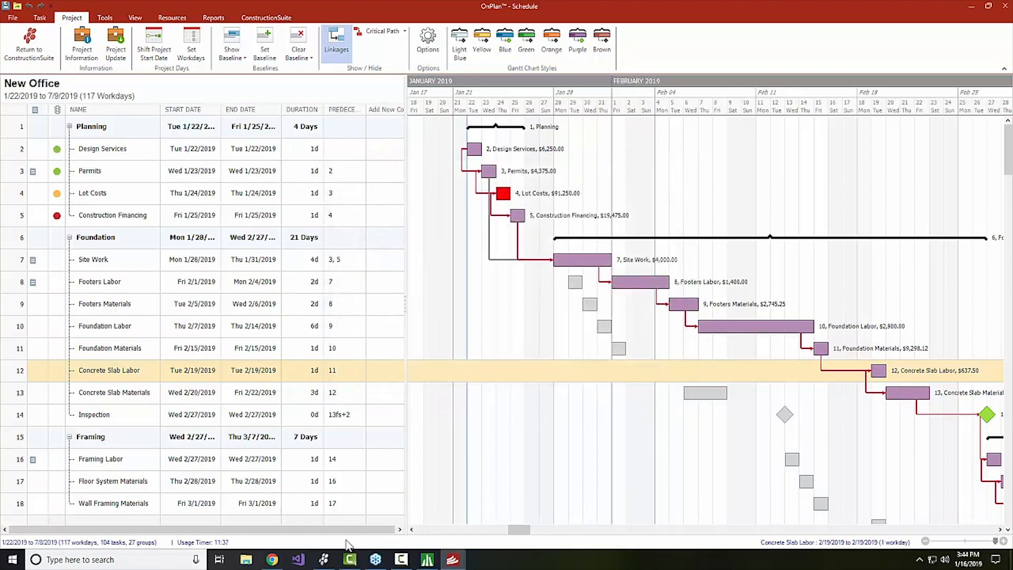
mouse_move(328, 564)
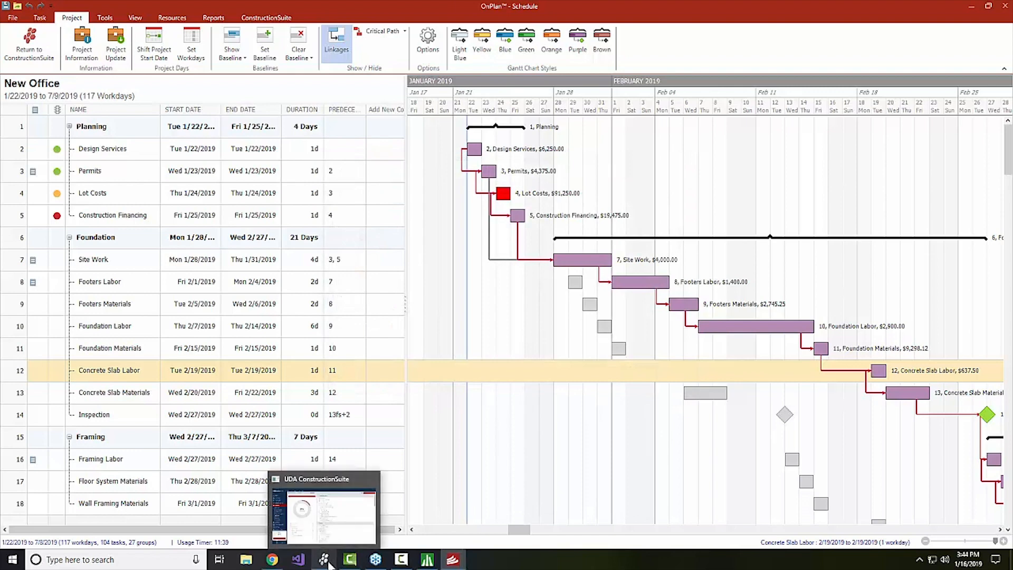
click(324, 560)
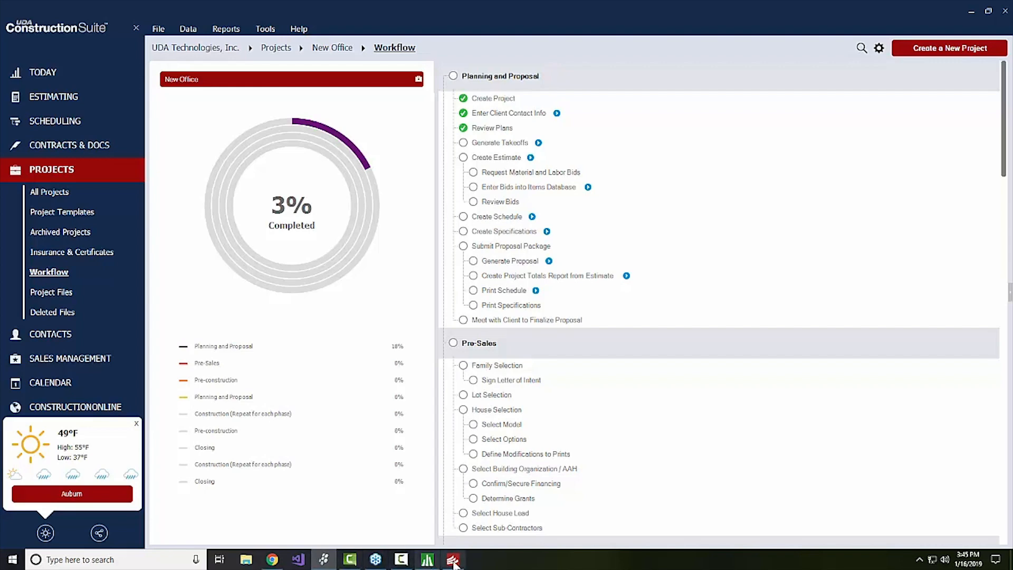
mouse_move(453, 562)
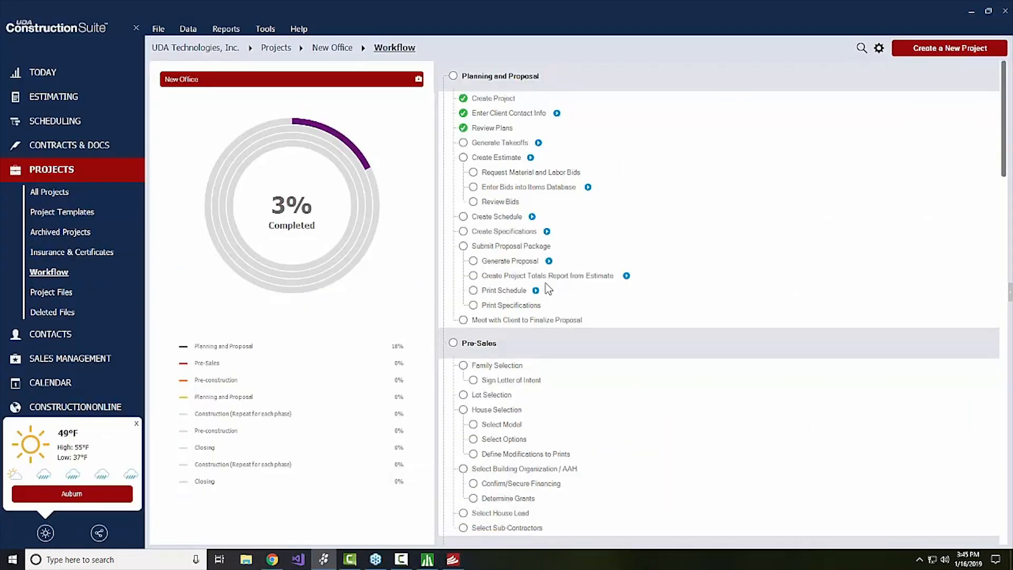
Restore the New Office schedule window and view its Reports options.
click(68, 126)
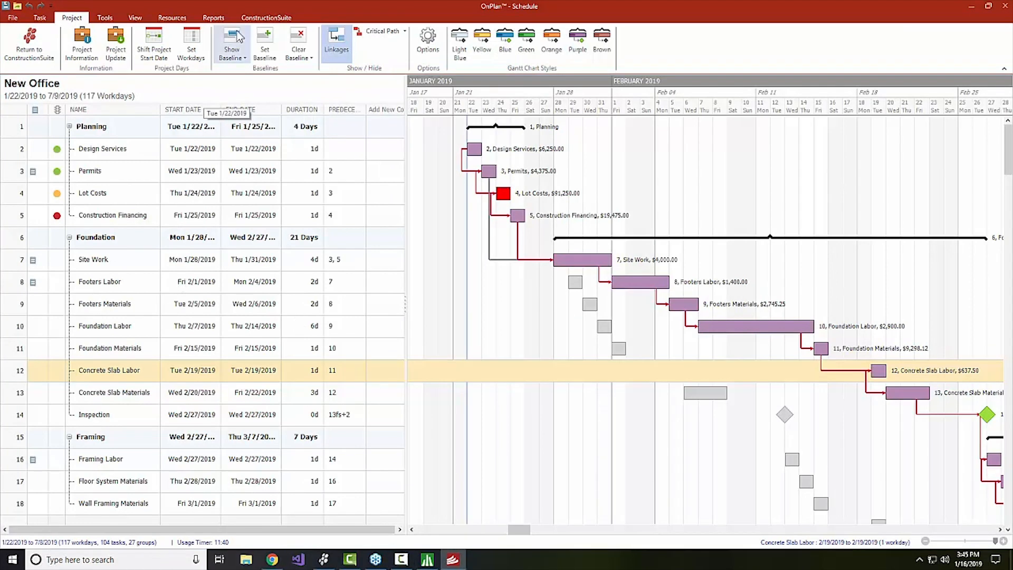
click(214, 17)
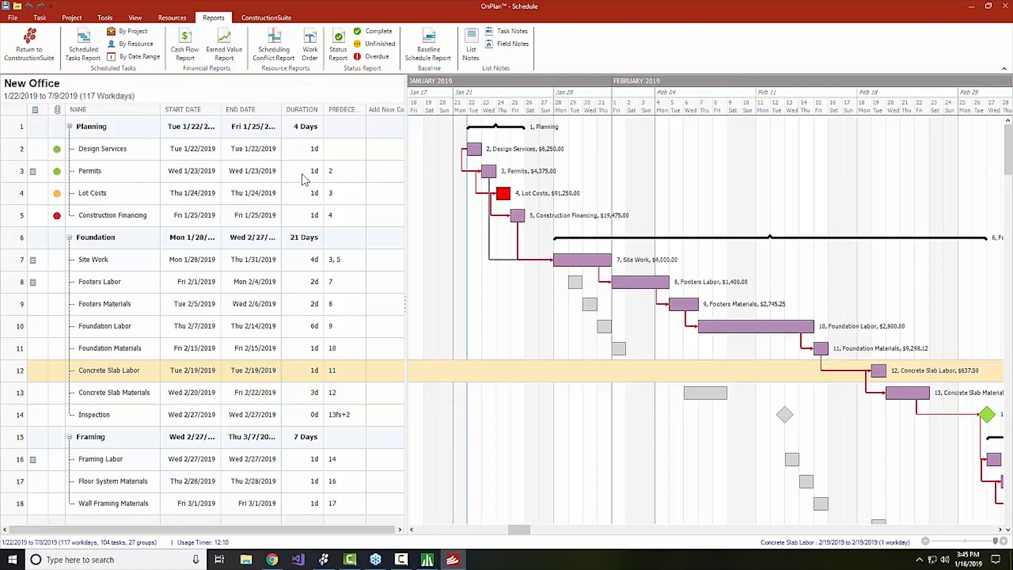
mouse_move(469, 156)
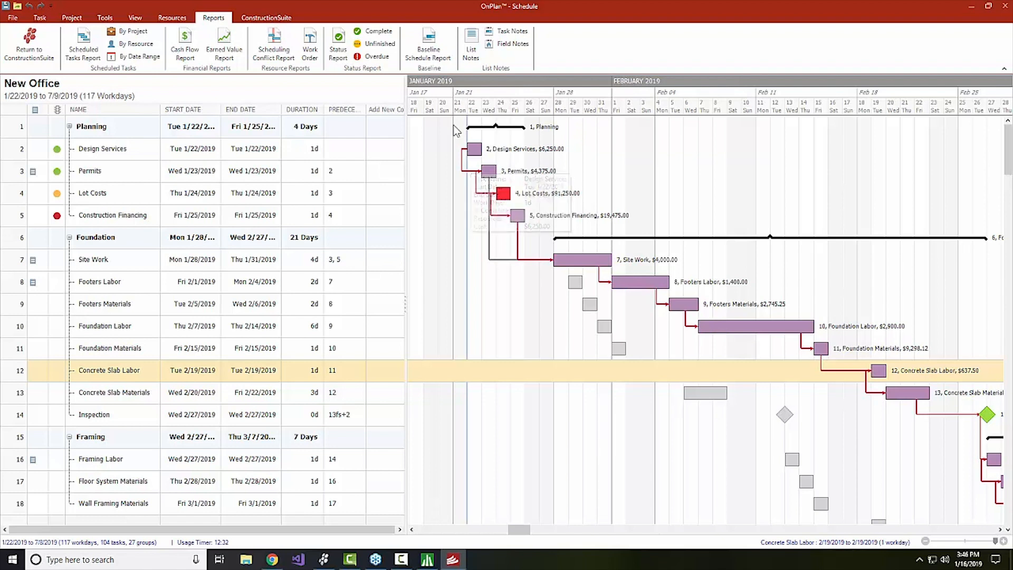
click(443, 45)
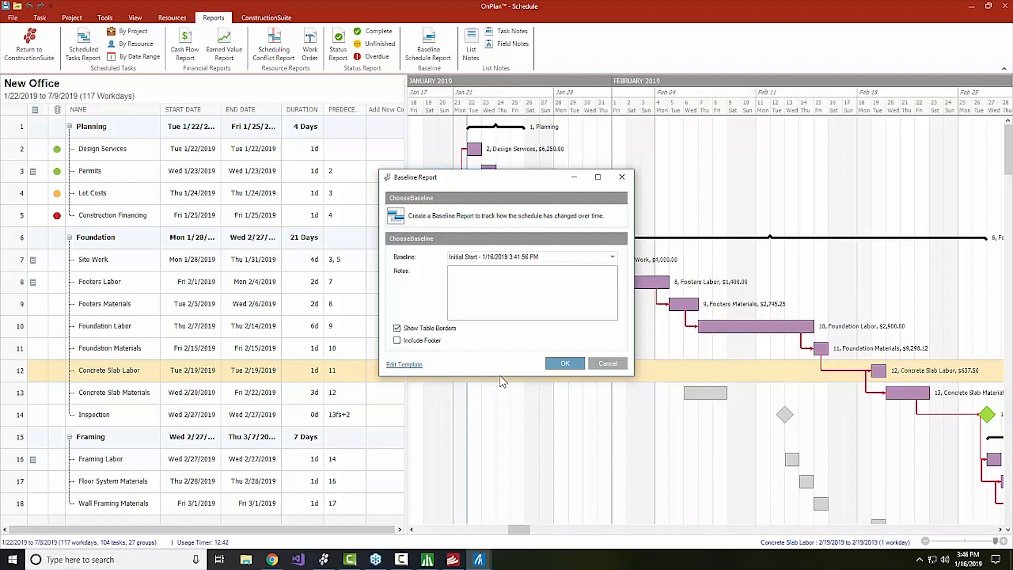
click(596, 362)
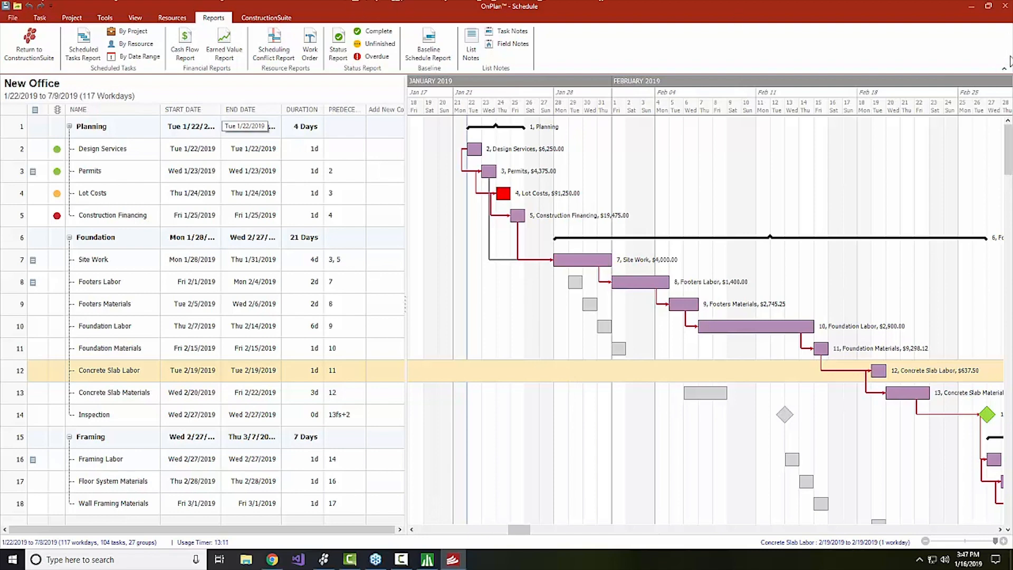
Minimize the schedule and open Scheduling > Baselines via the Scheduling dashboard.
click(974, 9)
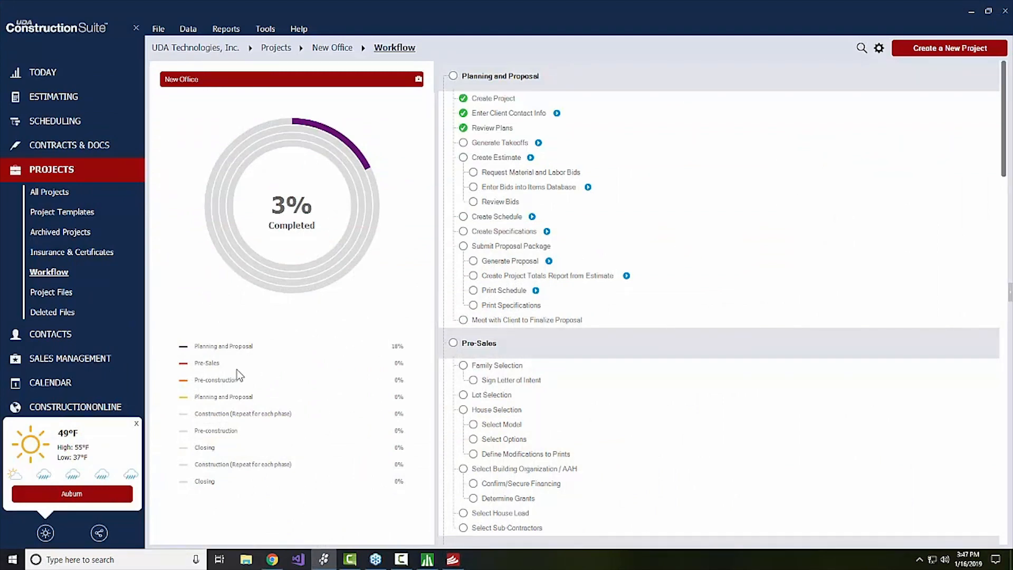
click(73, 127)
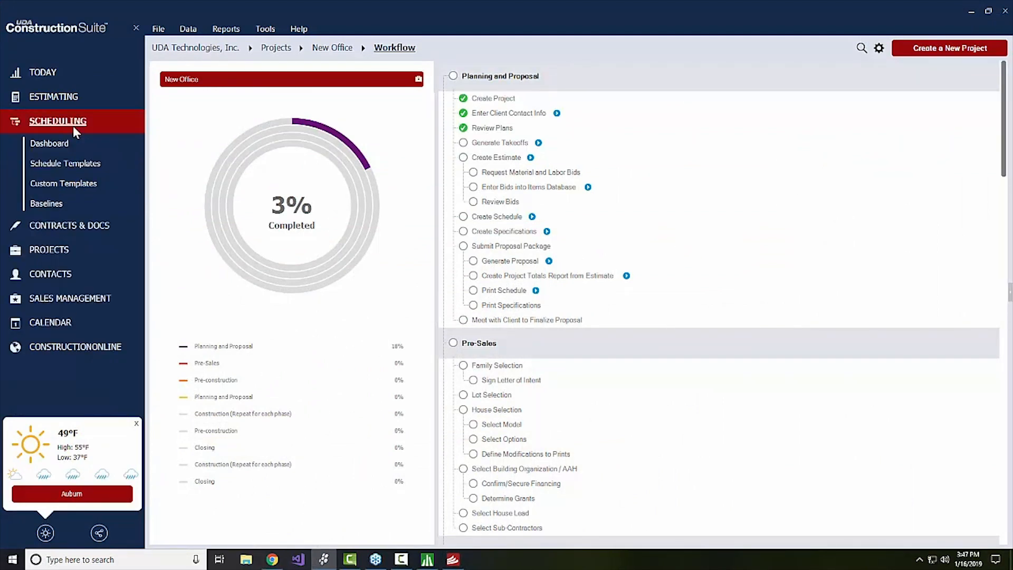
click(41, 144)
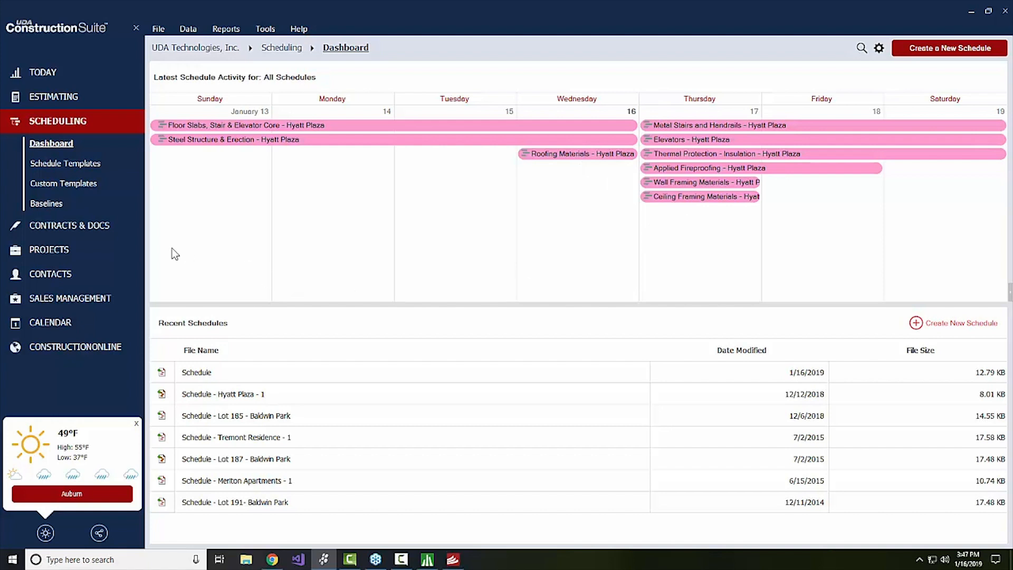
click(55, 207)
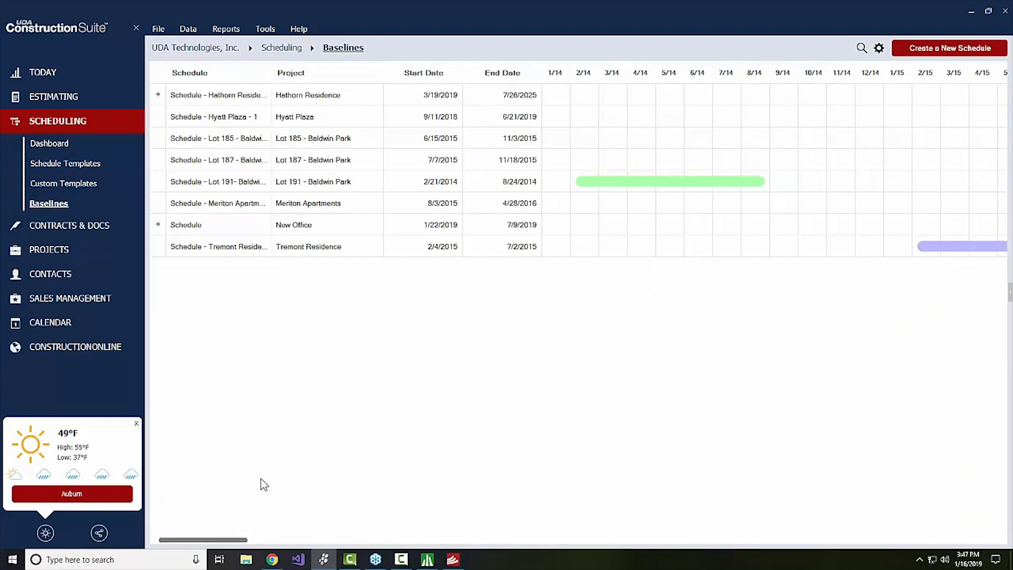
Scroll the timeline and expand New Office to show its Initial Start baseline, 1/22/2019–6/25/2019.
drag(214, 540, 224, 543)
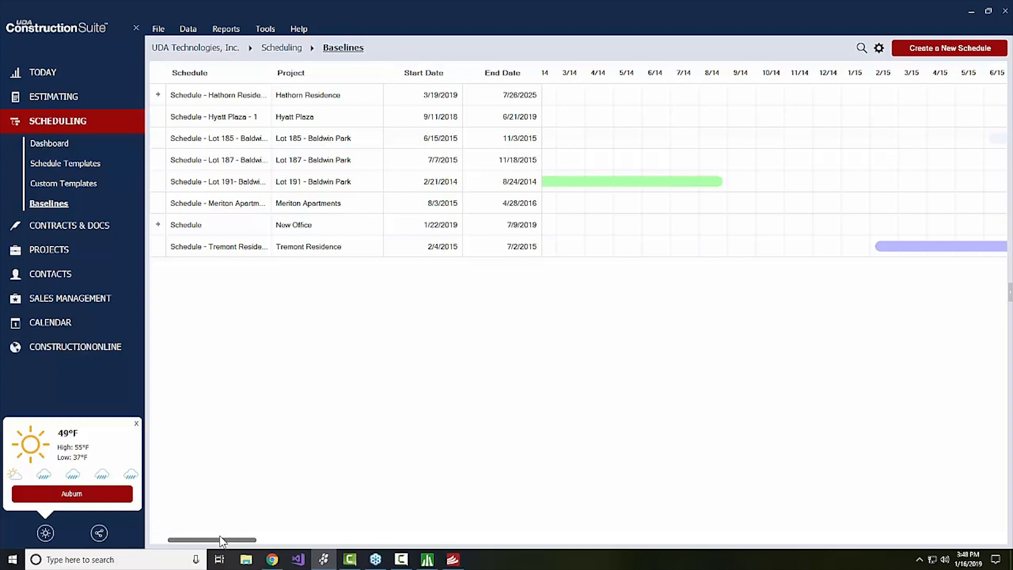
drag(218, 540, 317, 537)
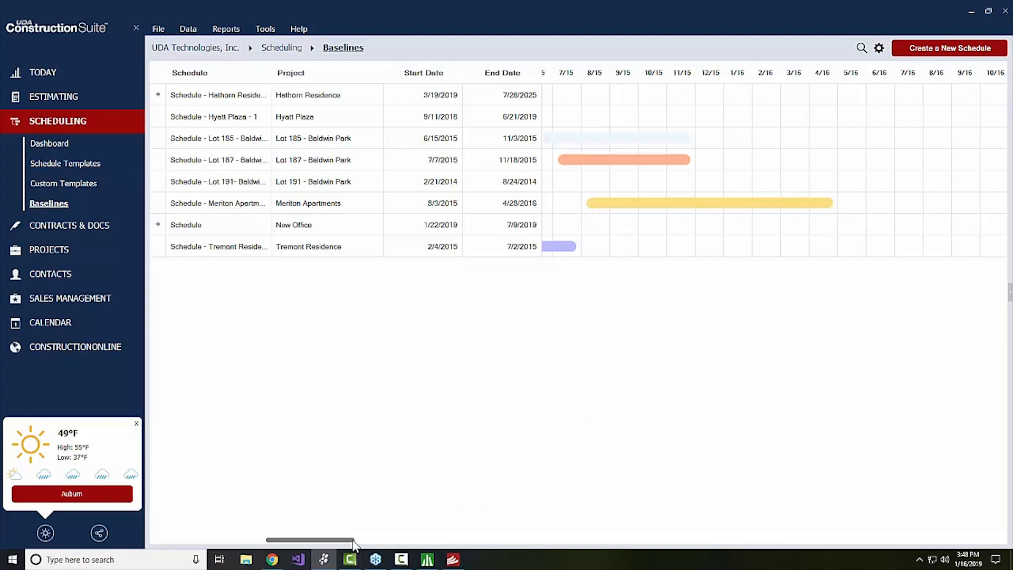
drag(348, 539, 591, 522)
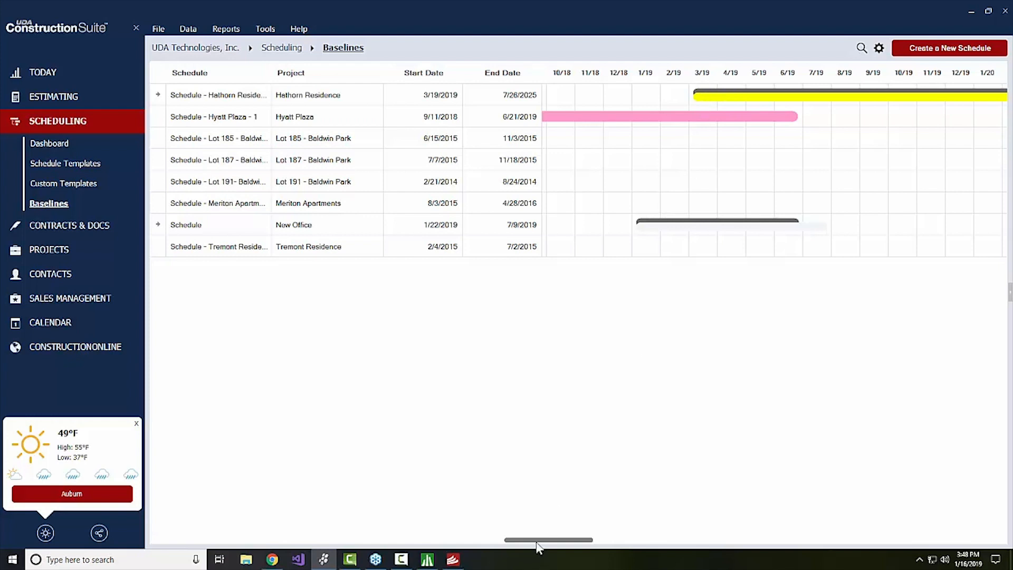
drag(538, 541, 622, 541)
click(158, 224)
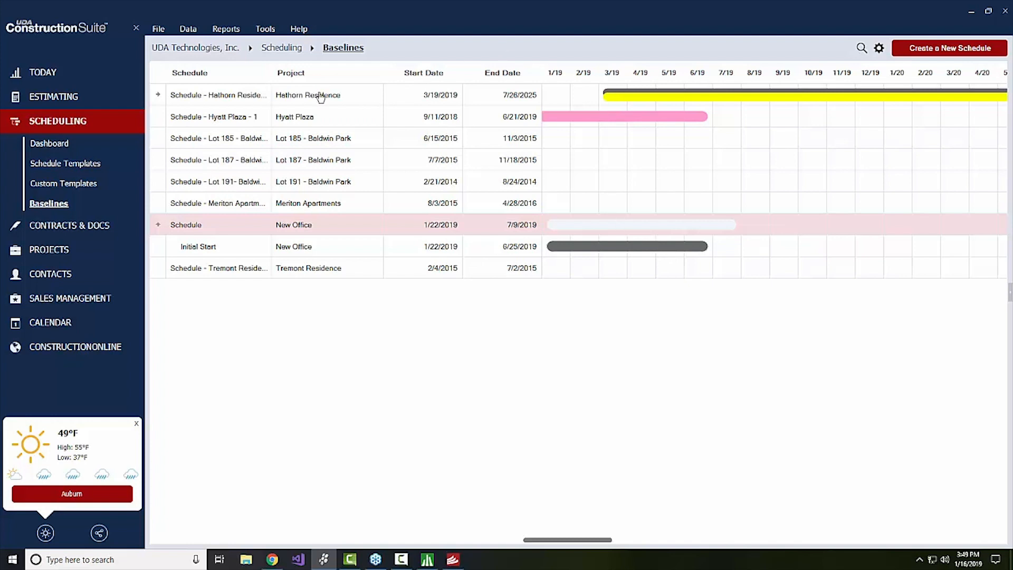
Expand Hathorn Residence's baseline revisions and scroll the timeline bars.
click(167, 98)
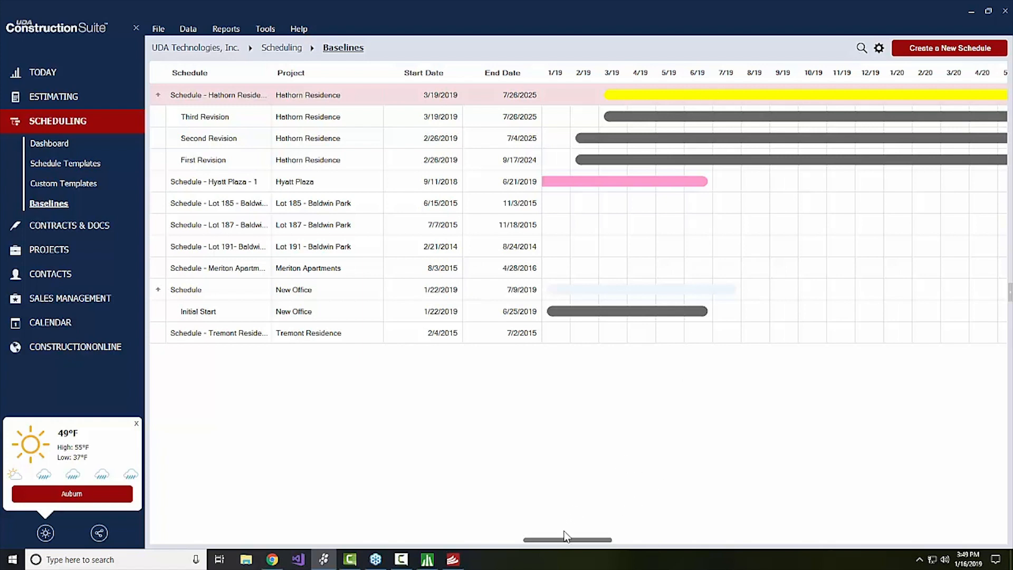
mouse_move(565, 537)
mouse_down()
mouse_move(770, 538)
mouse_move(552, 541)
mouse_up()
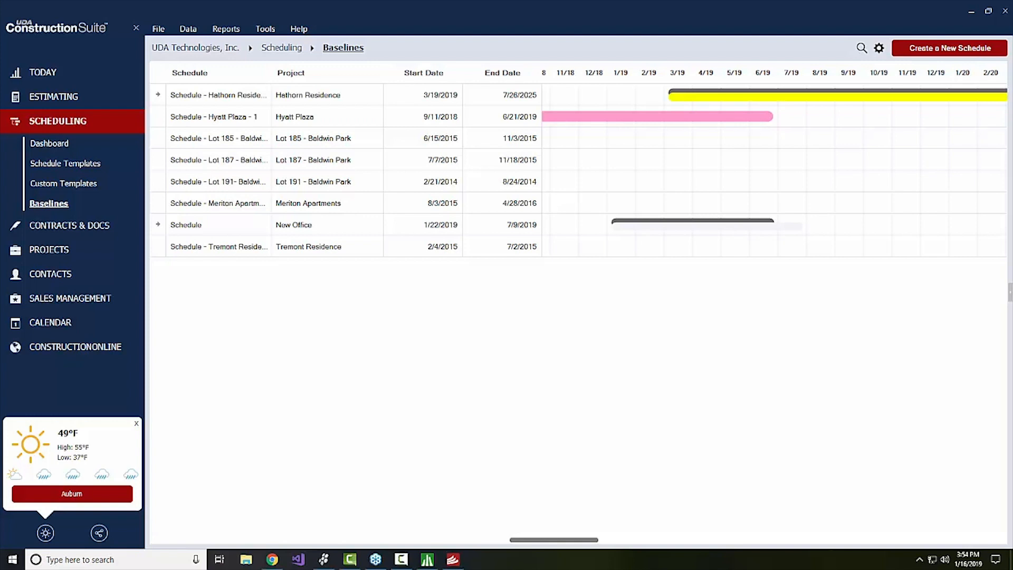
Expand Today in the left pane to list Summary, Dashboard, Activity History and Recovery.
click(38, 74)
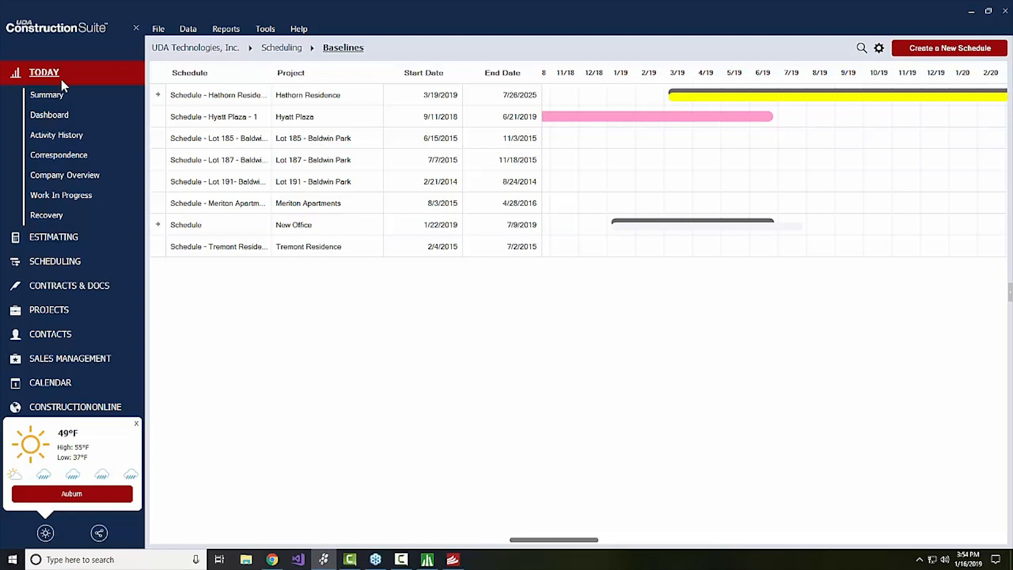
Open the Recovery page under Today and close the resulting error report.
click(51, 217)
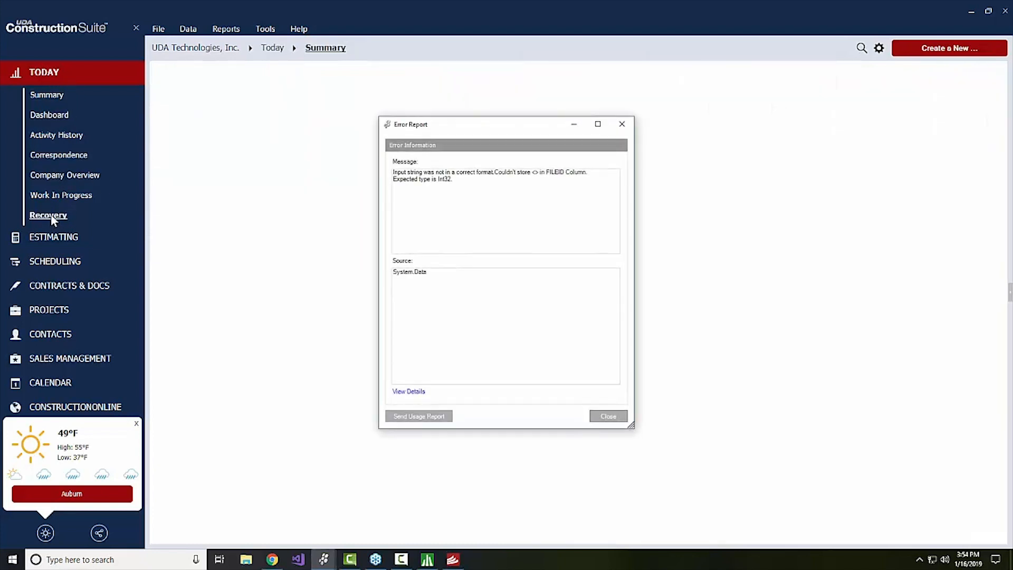
click(601, 418)
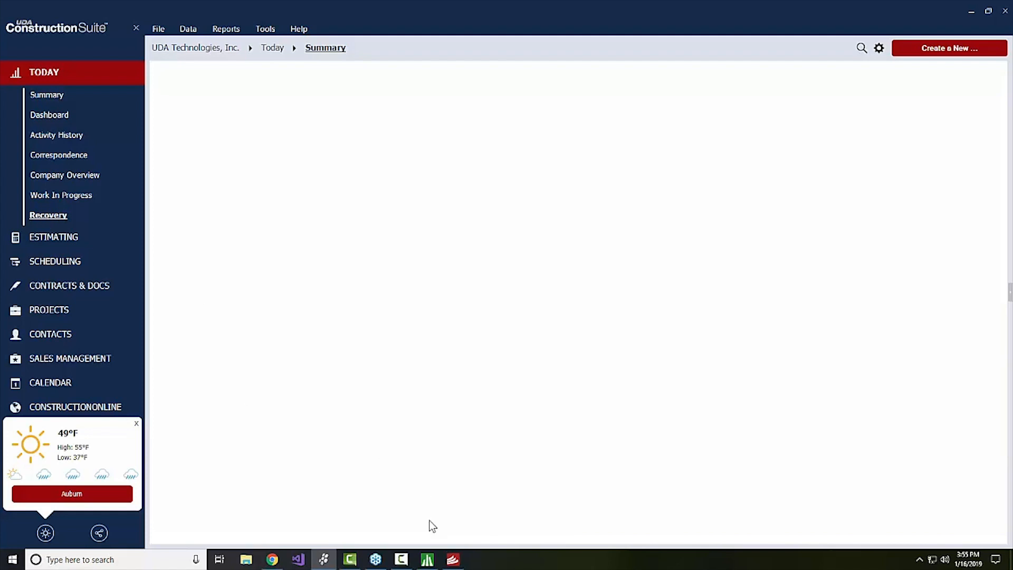
Bring up the New Office estimate's Project Totals ($457,315.62), cancelling Save As and closing the error report.
click(429, 561)
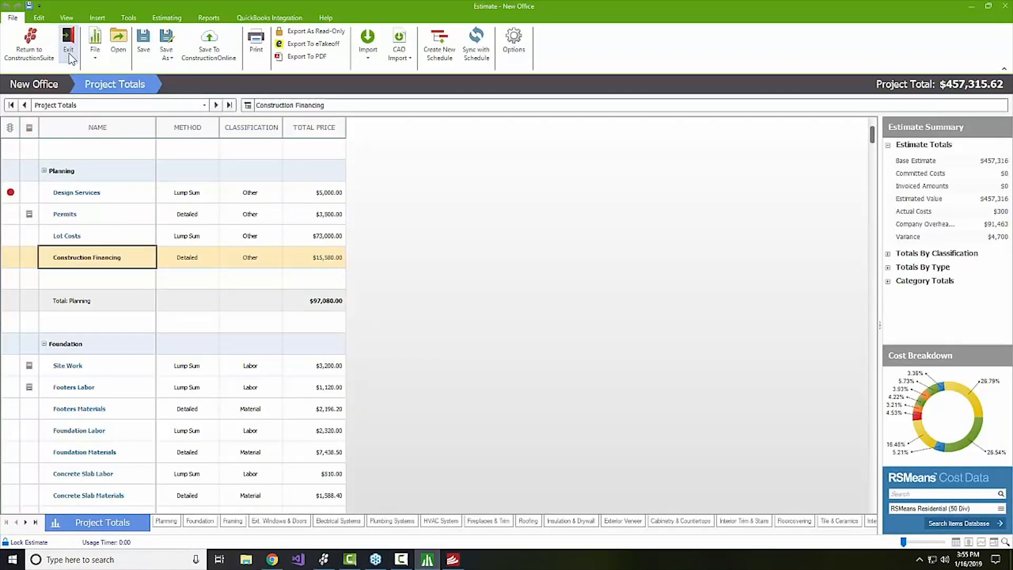
click(166, 52)
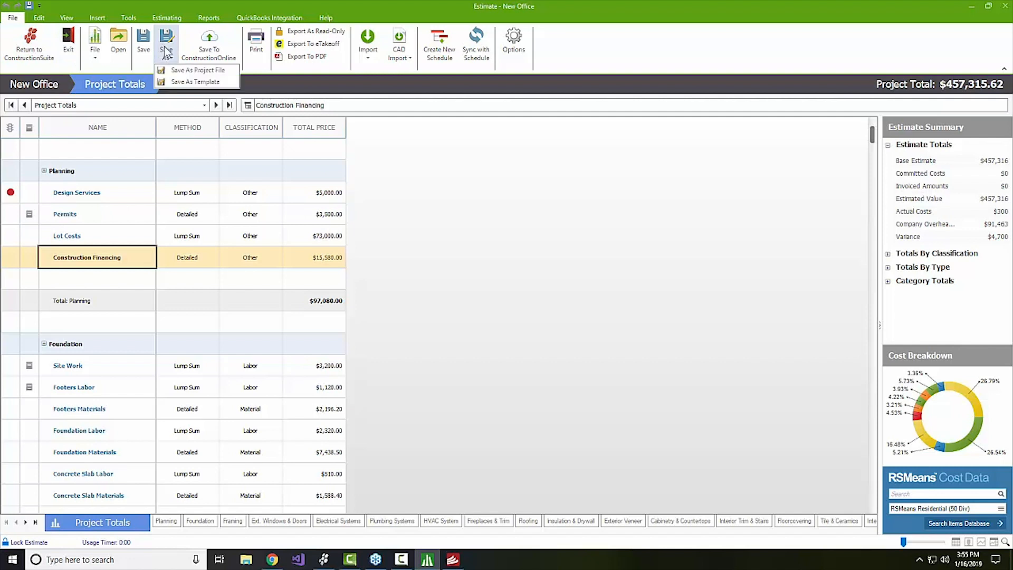
click(179, 68)
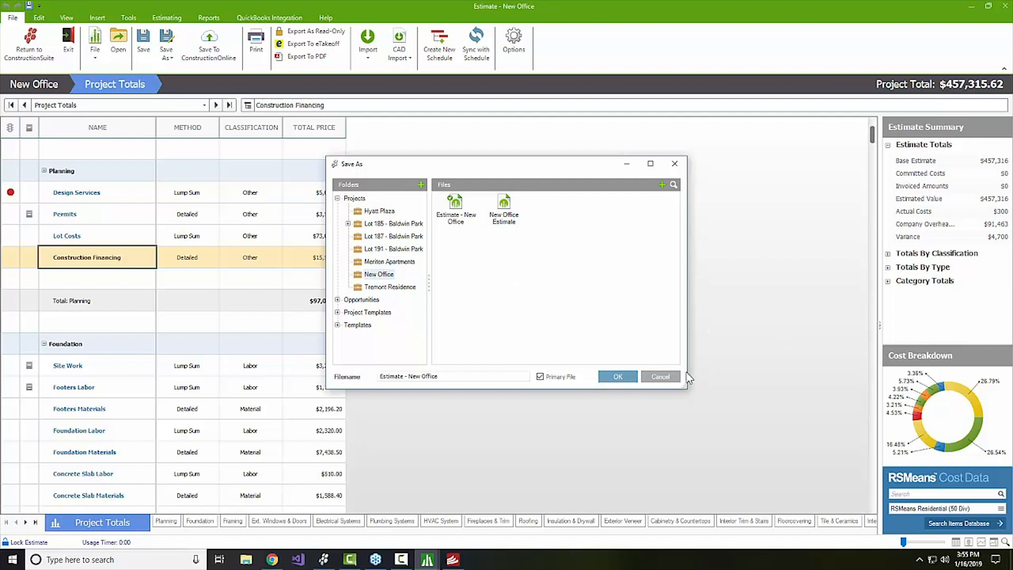
click(666, 375)
click(608, 415)
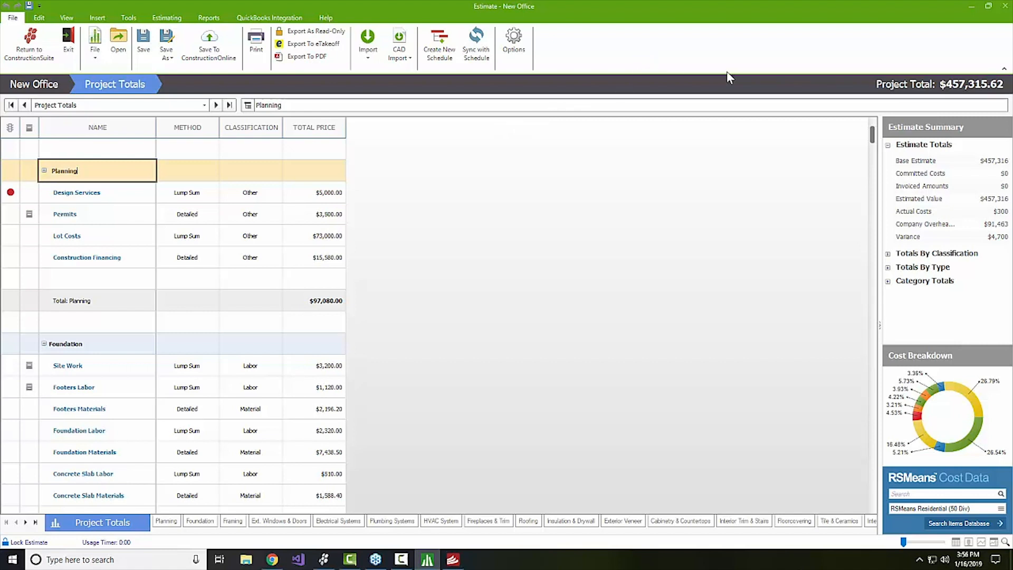
Launch the Proposal Wizard from Reports, starting at Introduction with Residential Template.
click(206, 19)
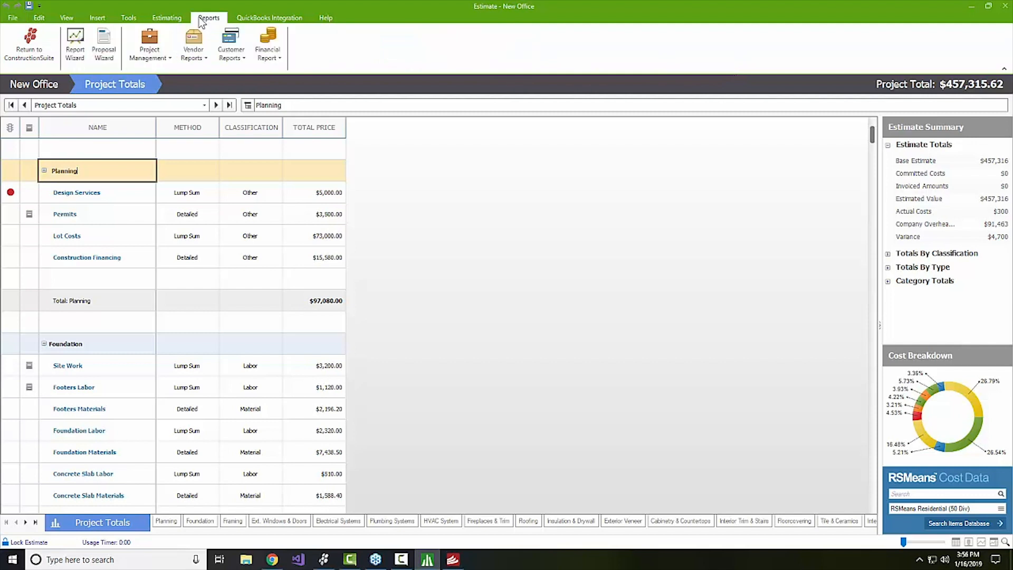
click(110, 35)
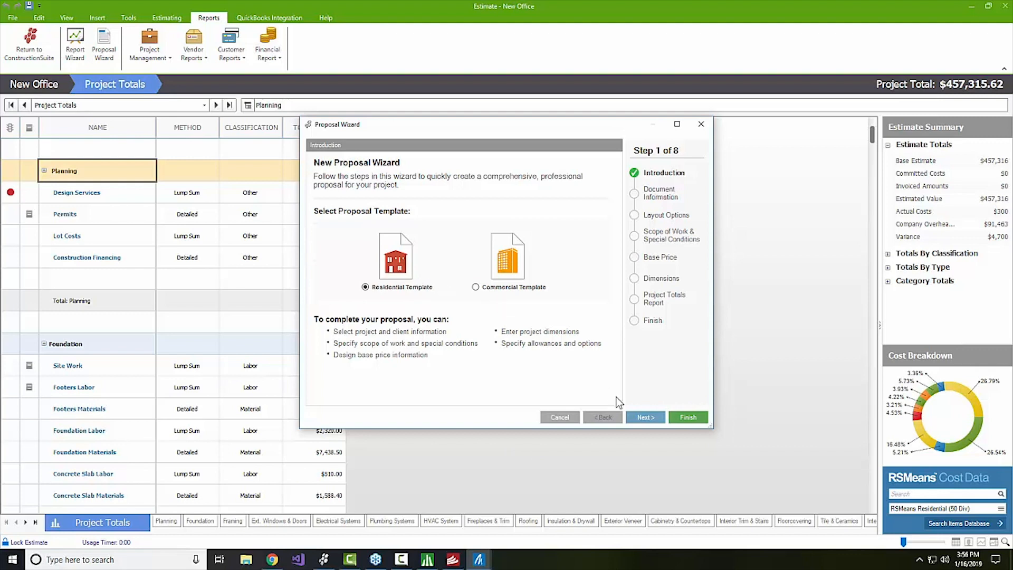
Advance the Proposal Wizard on defaults to step 7, Project Totals Report, closing an error report on the way.
click(644, 417)
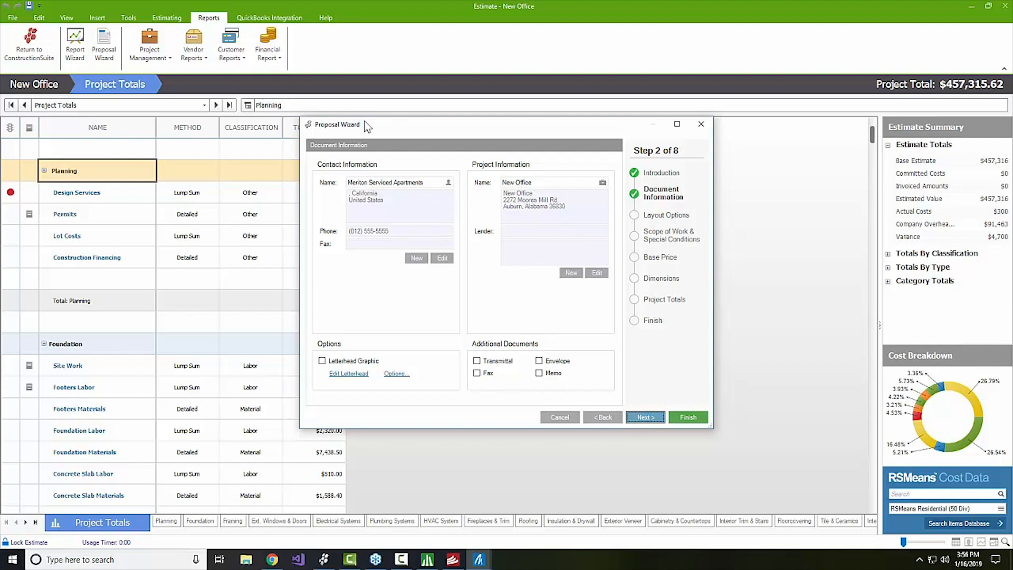
click(637, 417)
click(637, 417)
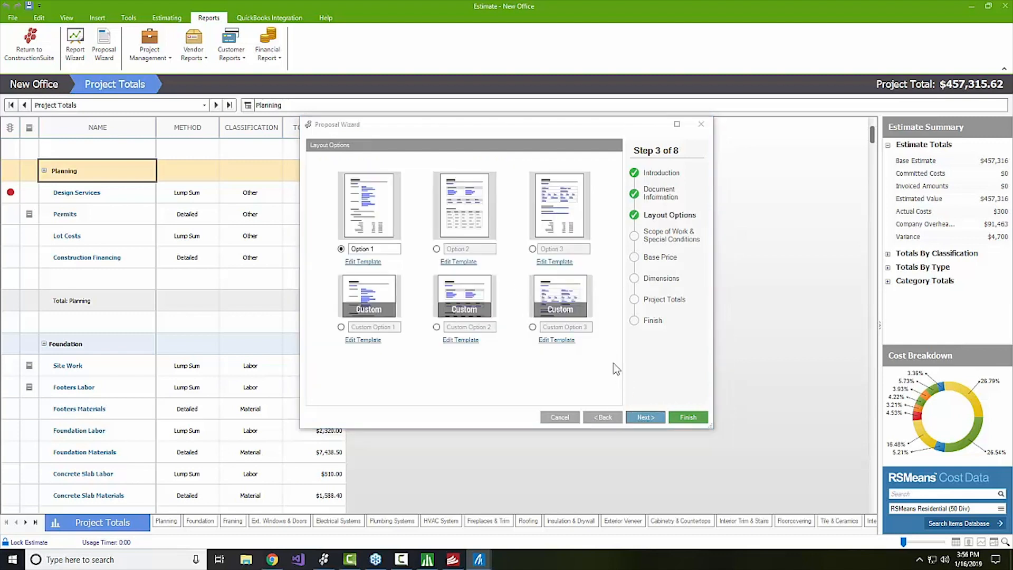
click(607, 417)
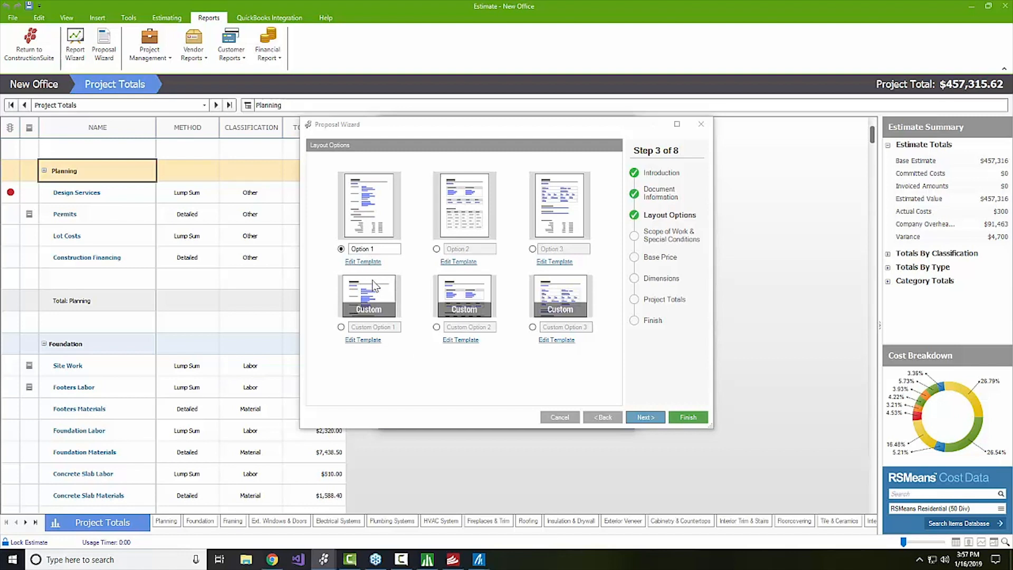
click(638, 416)
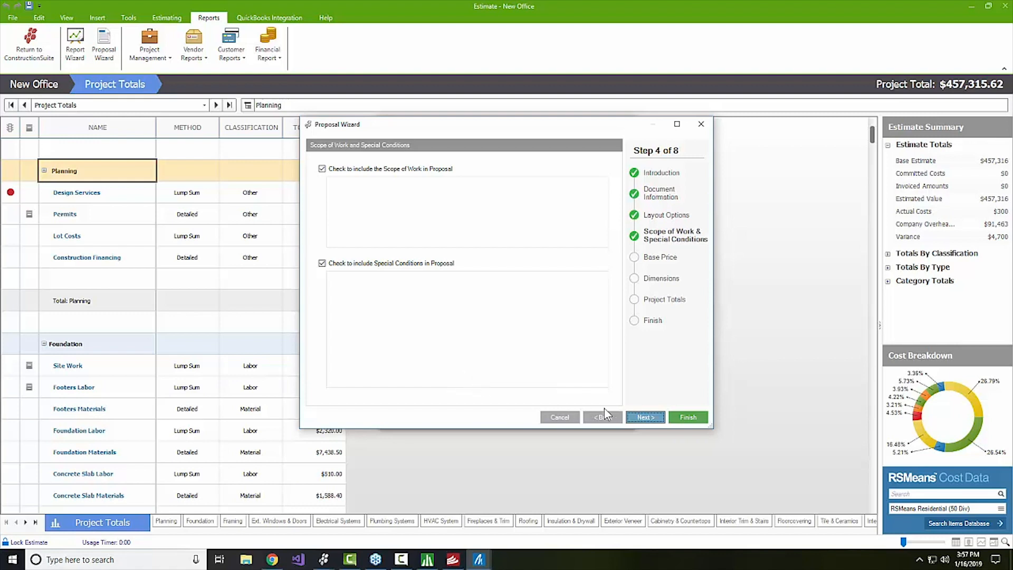
click(646, 420)
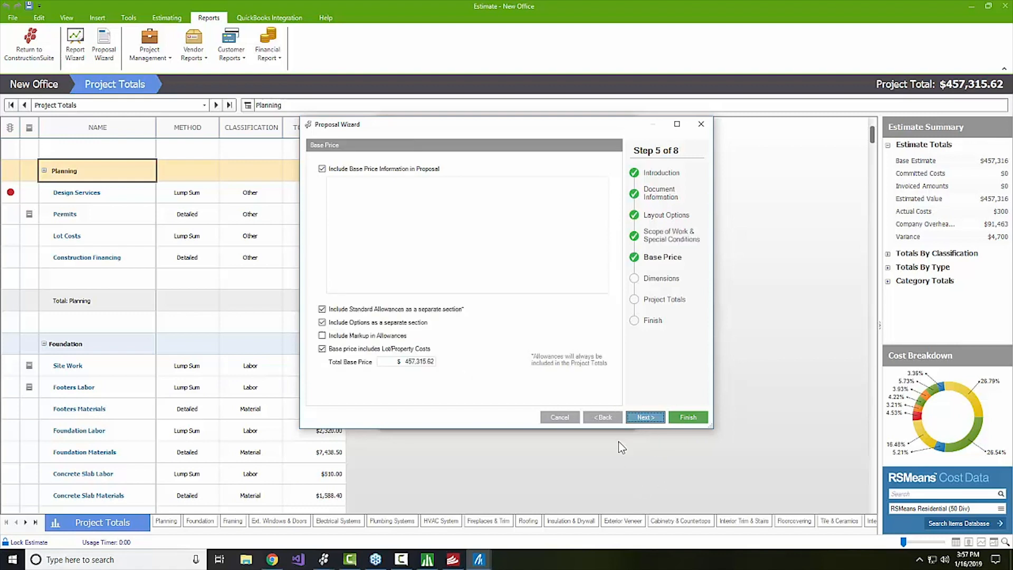
click(647, 422)
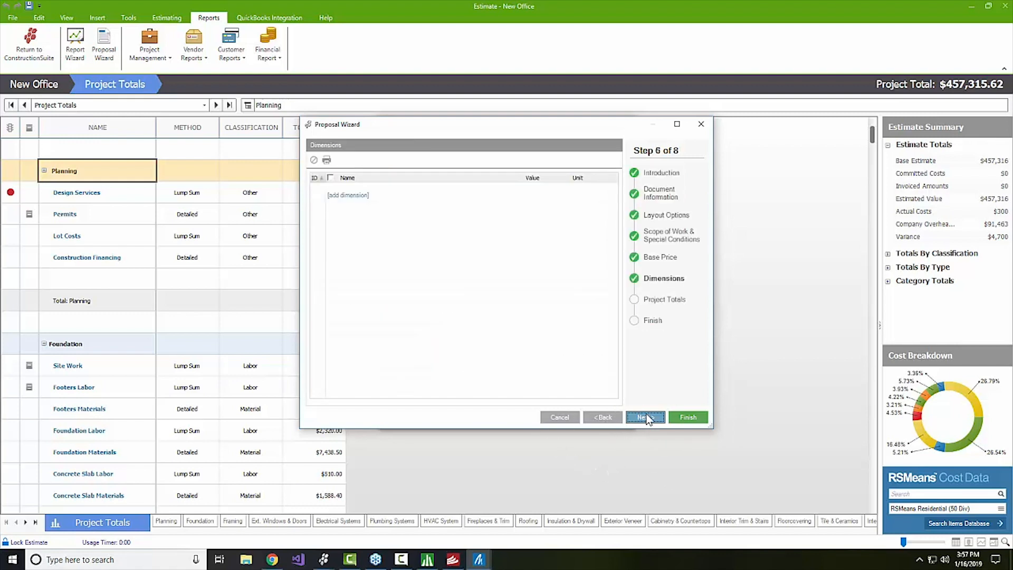
click(647, 418)
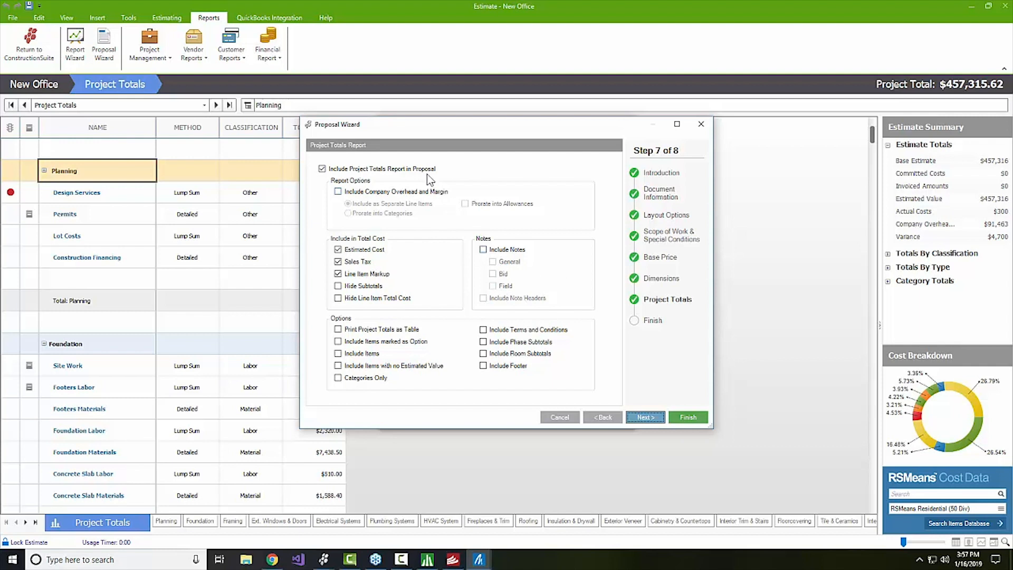
Prorate company overhead and margin into categories, hide line item total cost, and include notes.
click(390, 191)
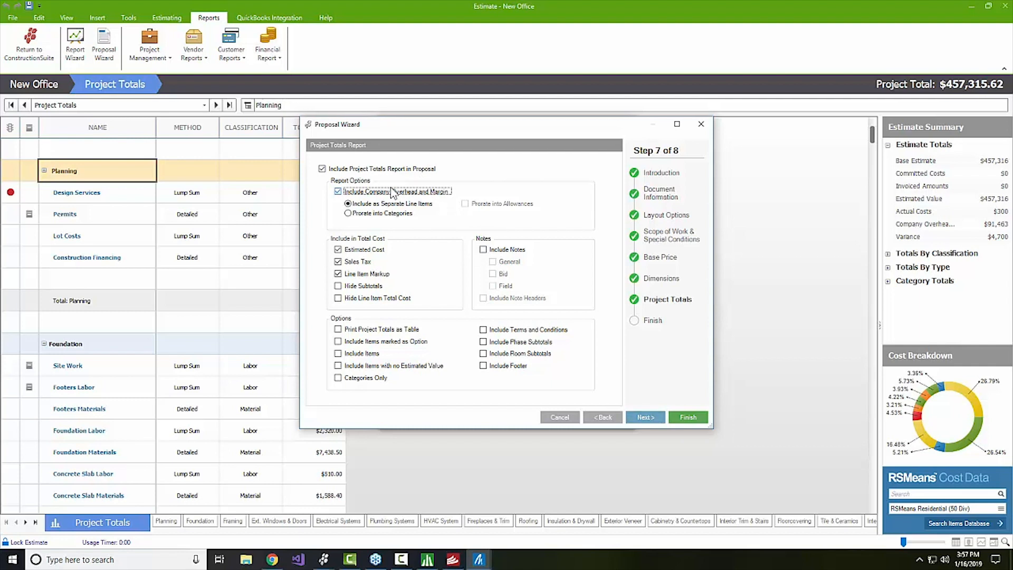
click(368, 214)
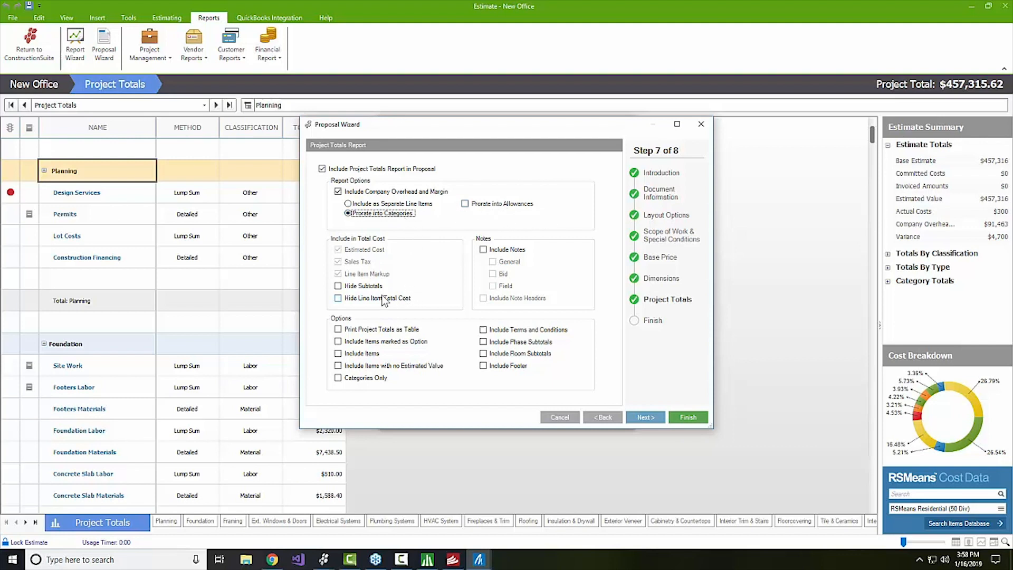
click(337, 298)
click(483, 250)
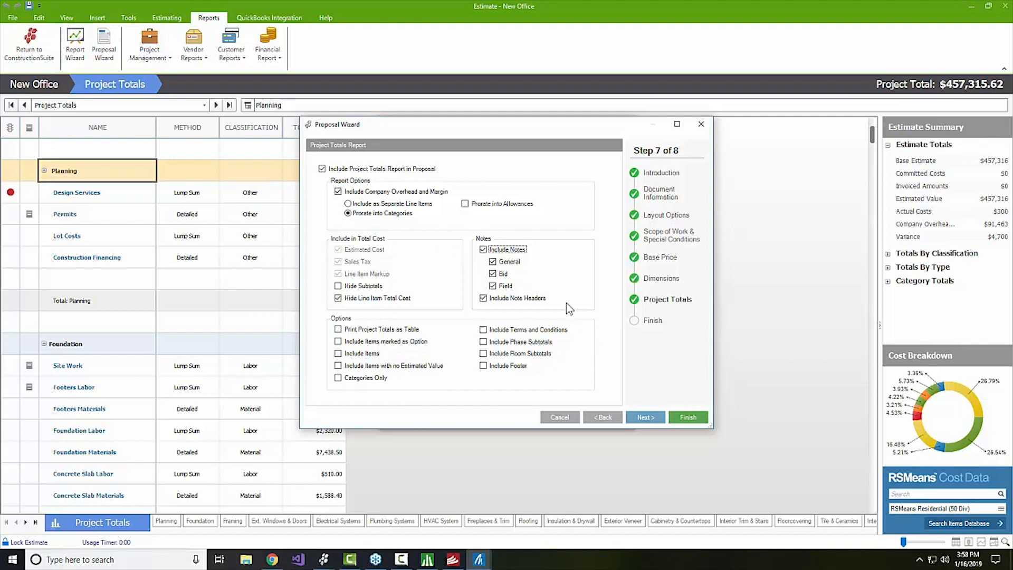
Finish the wizard to generate the 11-page New Office Construction Proposal, dismissing an error report.
click(687, 418)
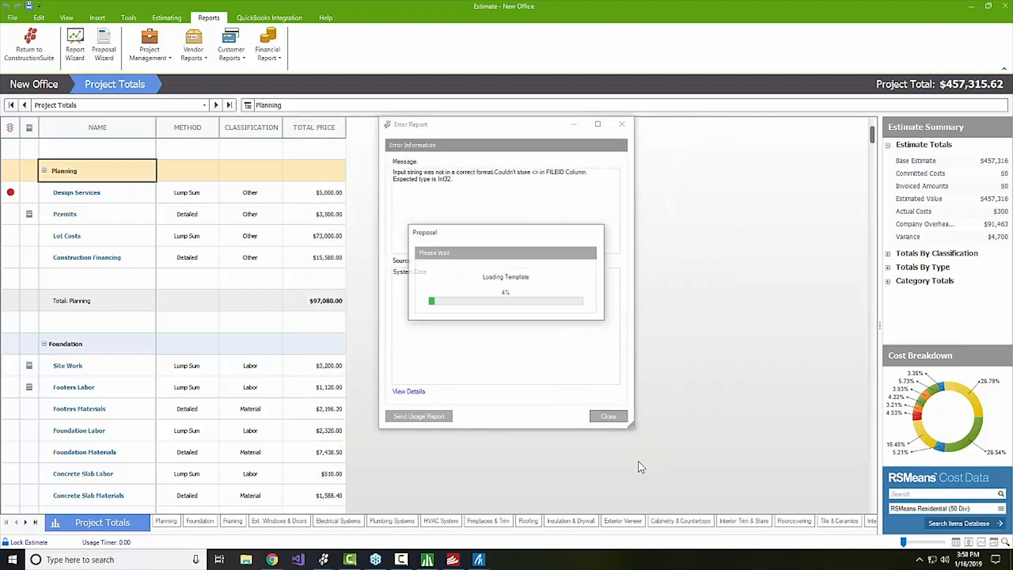
click(622, 124)
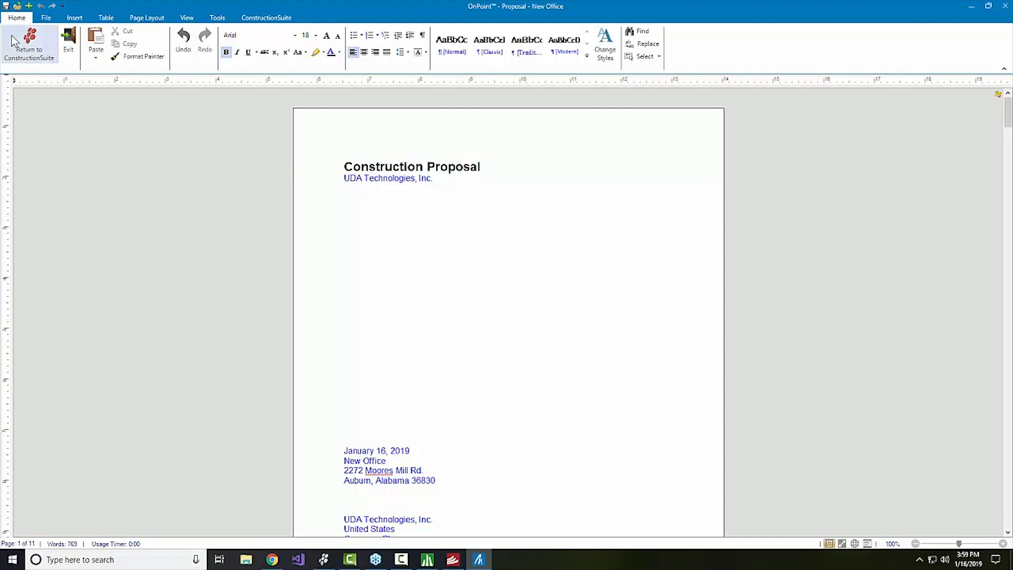
click(74, 18)
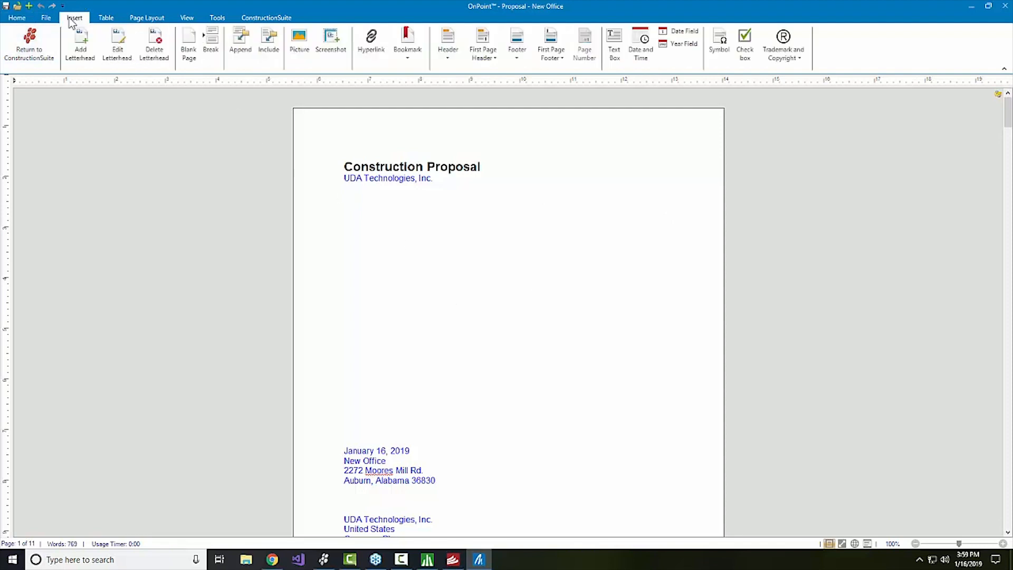
Add the Eagle Rock Construction, LLC letterhead above the proposal's title on page one.
click(80, 45)
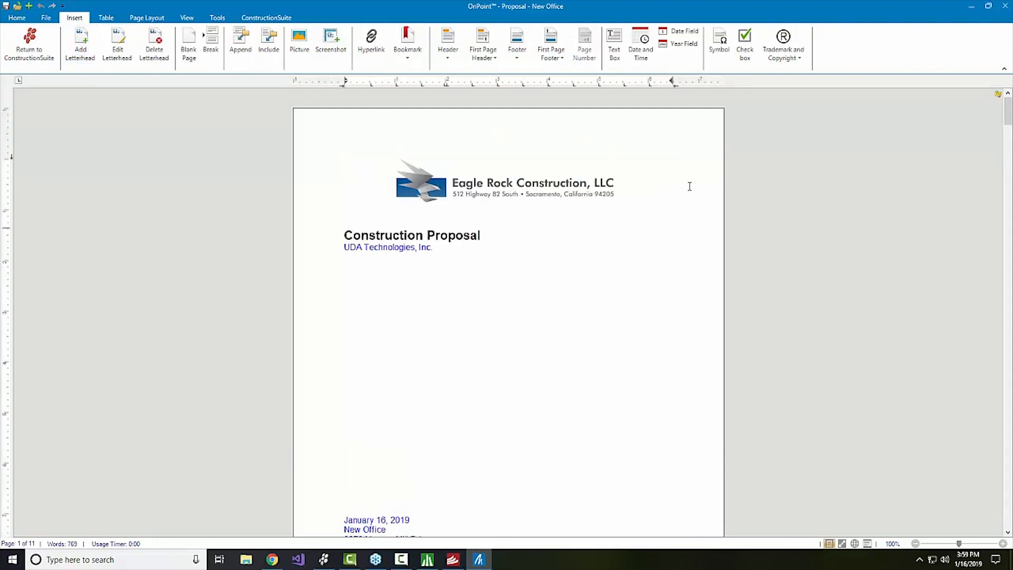
click(538, 384)
scroll(536, 379, down, 1)
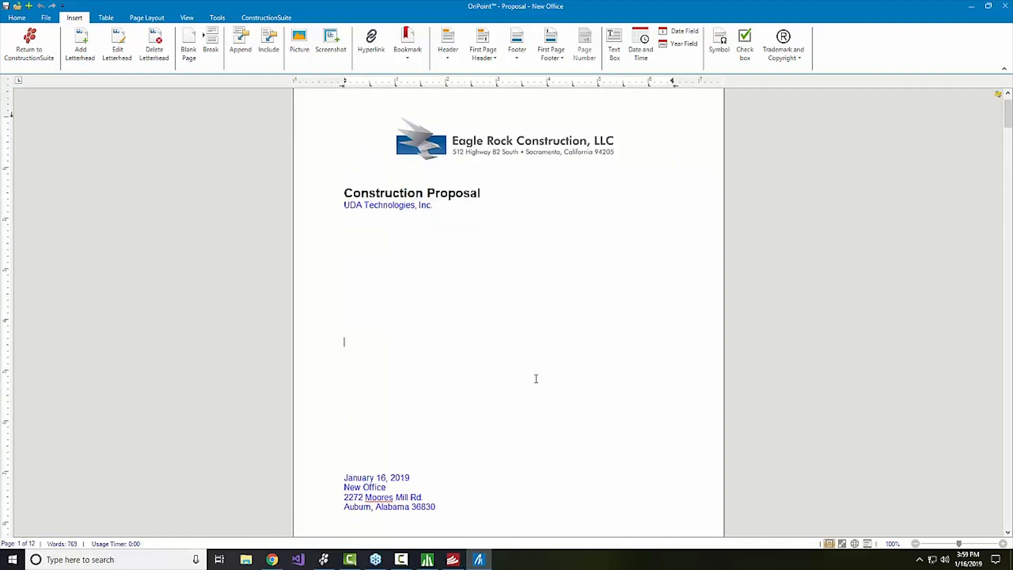
scroll(536, 379, down, 3)
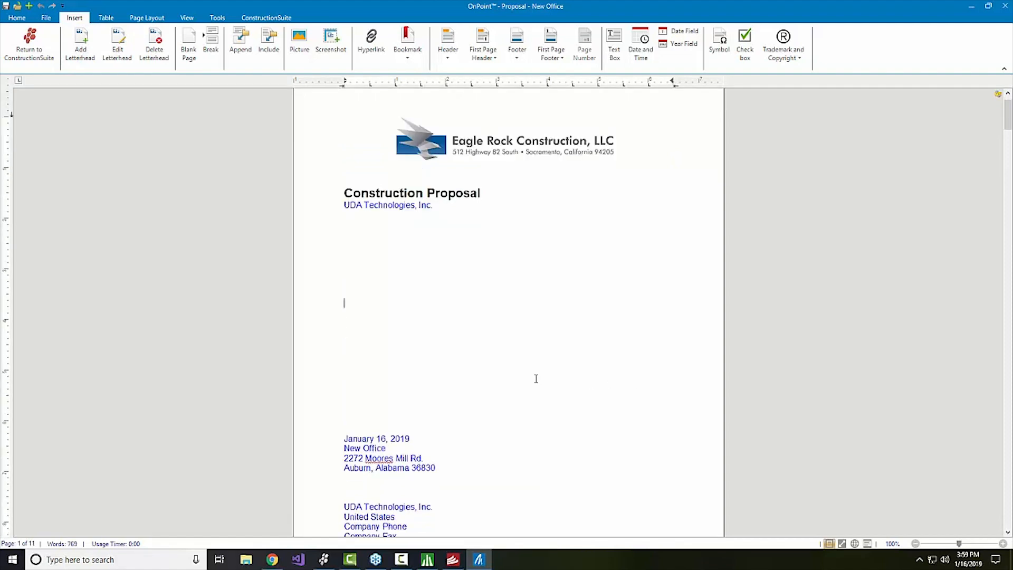
scroll(535, 378, down, 6)
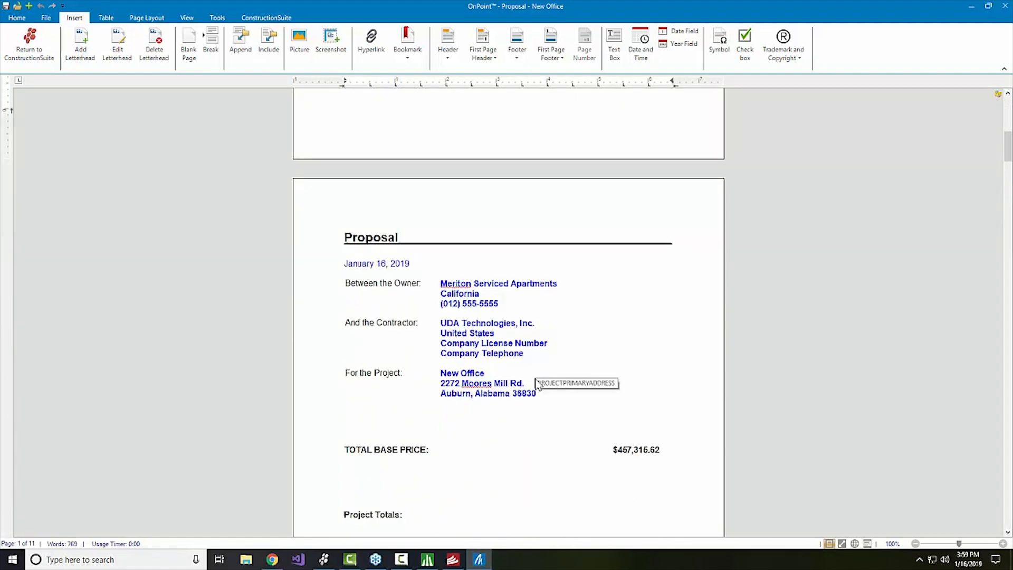
Scroll the proposal to the Planning and Foundation line items, Foundation subtotaling $23,847.63.
scroll(543, 387, down, 6)
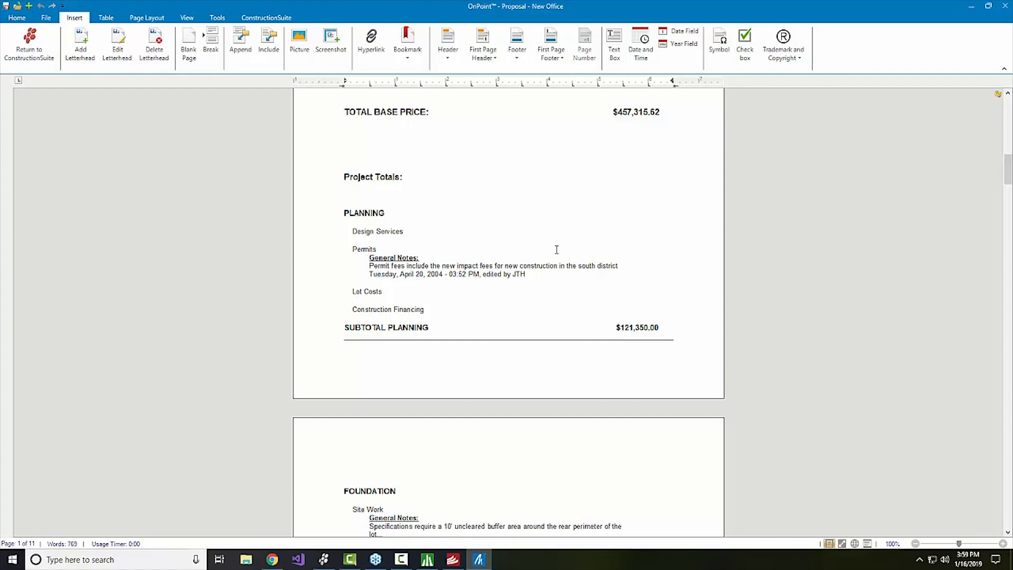
scroll(556, 249, down, 3)
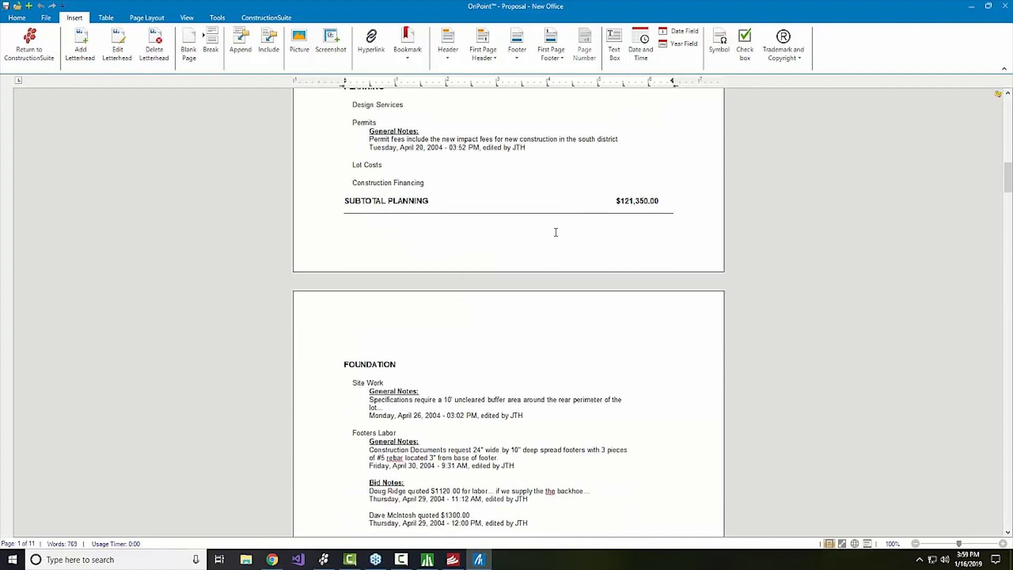
scroll(556, 232, down, 4)
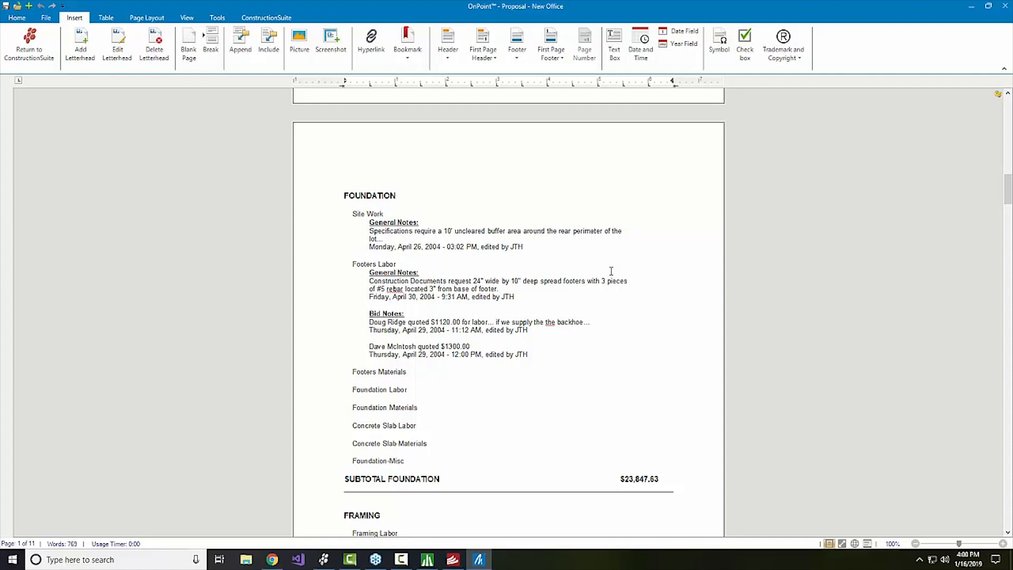
Scroll the proposal slightly further until an error report about the FILEID column appears.
scroll(611, 271, down, 4)
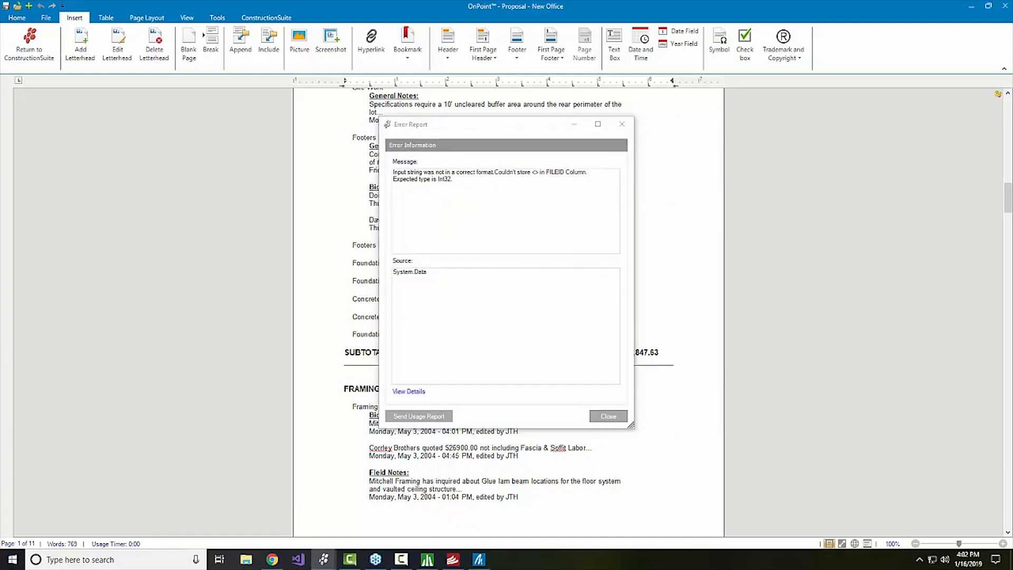
Close the Error Report, then view the Page Layout tools and the File menu's save, print and PDF commands.
click(608, 416)
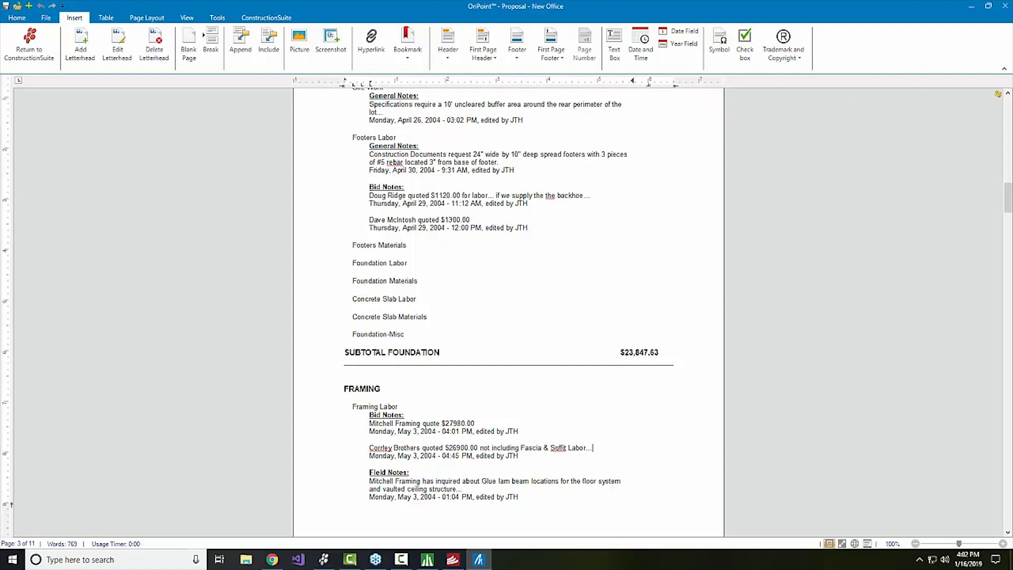
click(158, 19)
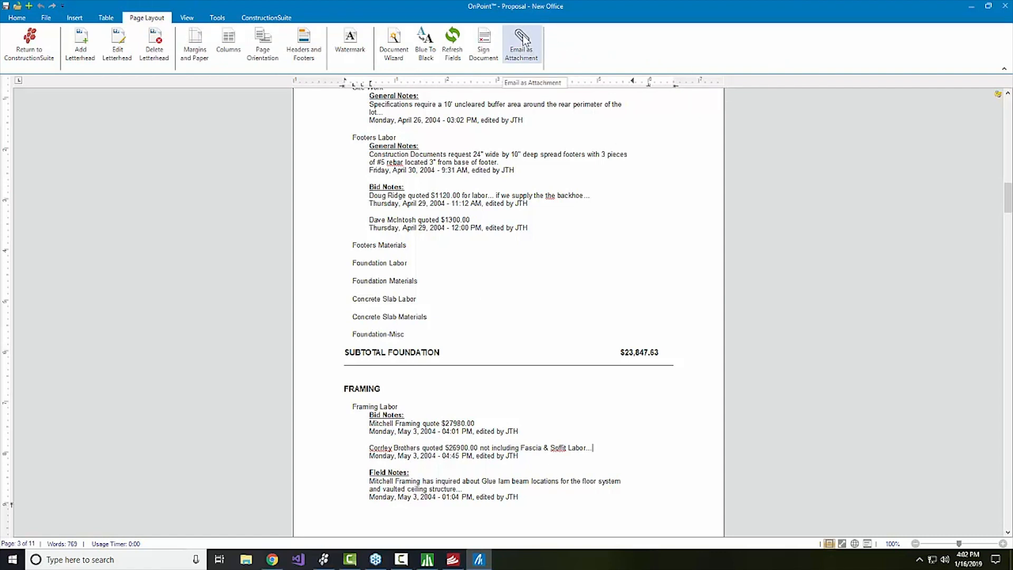
click(45, 21)
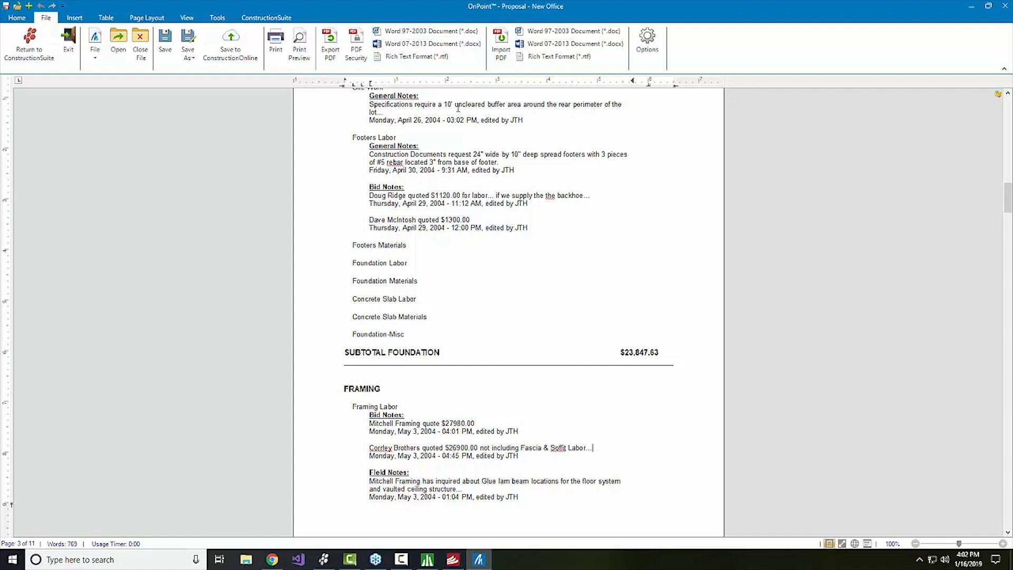
Browse the Tools tab's Contact Fields list, then return to the proposal's owner and contractor block.
click(217, 19)
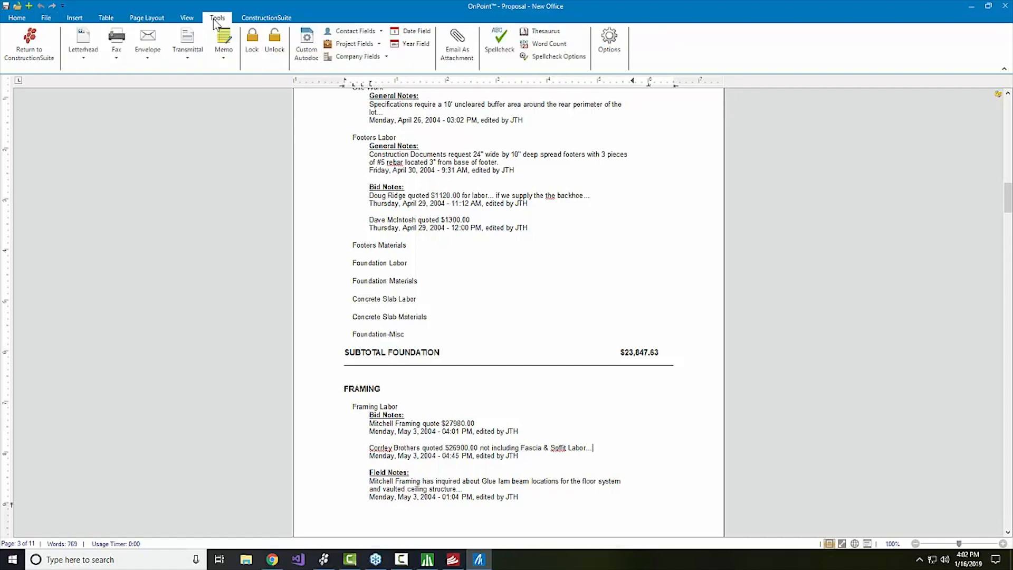
click(364, 32)
mouse_move(389, 149)
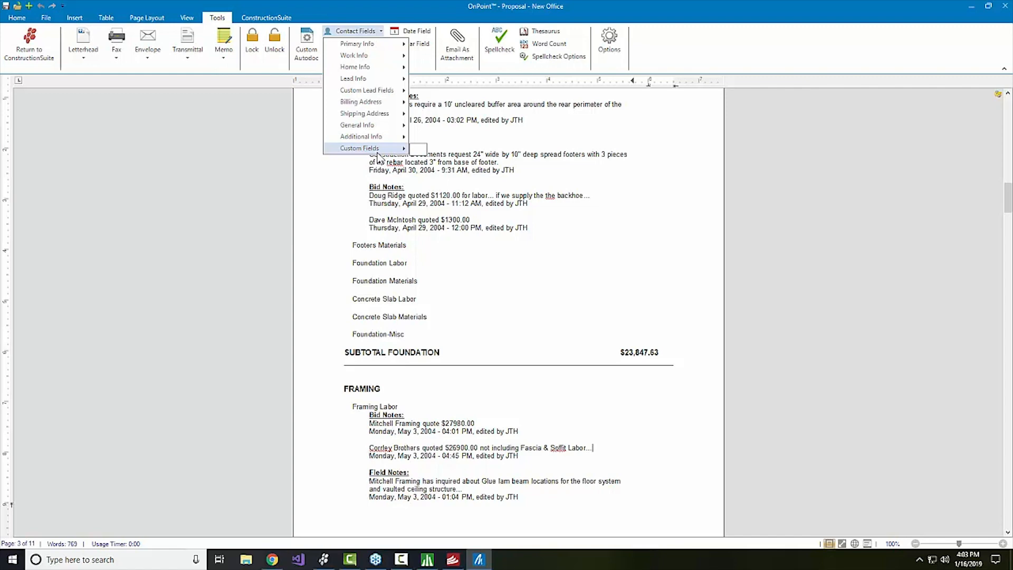
click(493, 228)
scroll(493, 227, up, 15)
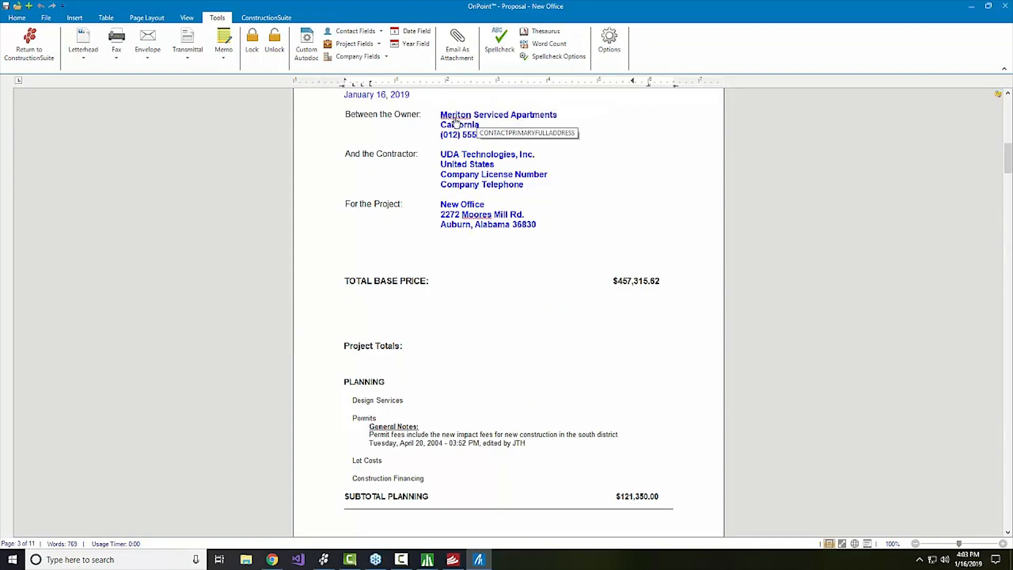
Set the proposal owner to Williamson Professional Services through the Document Wizard, then switch to OnPlan.
click(148, 19)
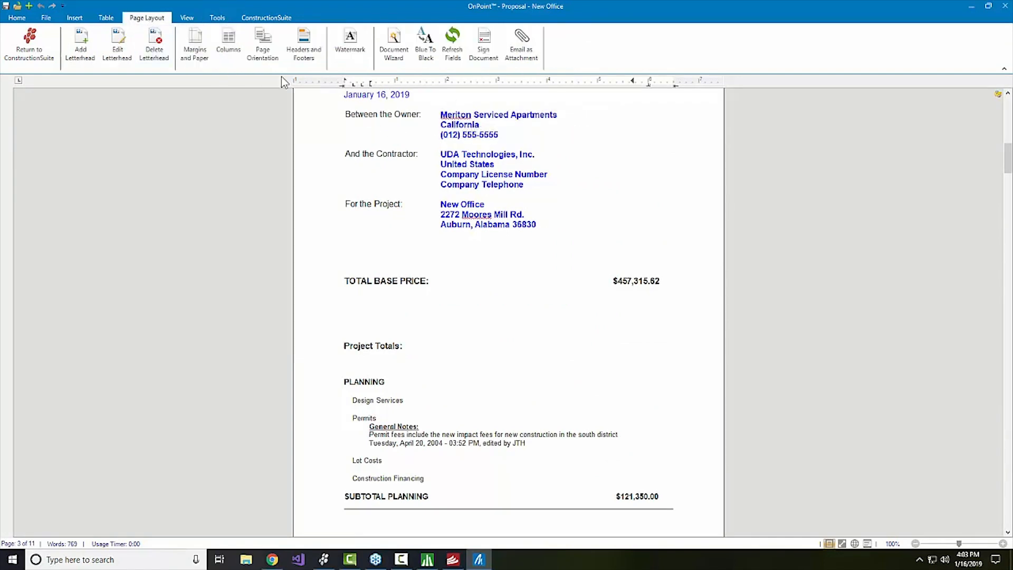
click(394, 47)
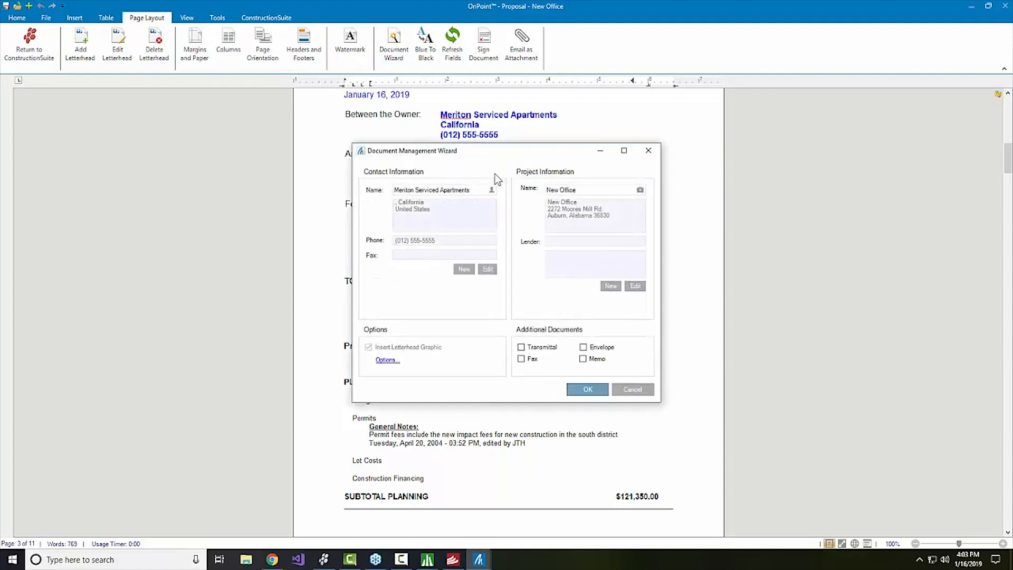
click(490, 192)
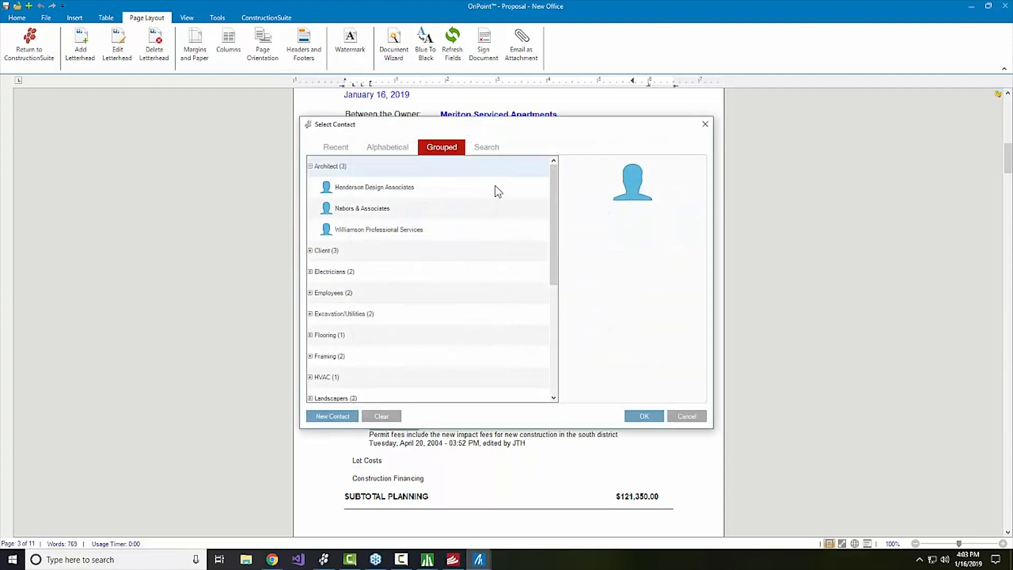
click(374, 230)
click(595, 418)
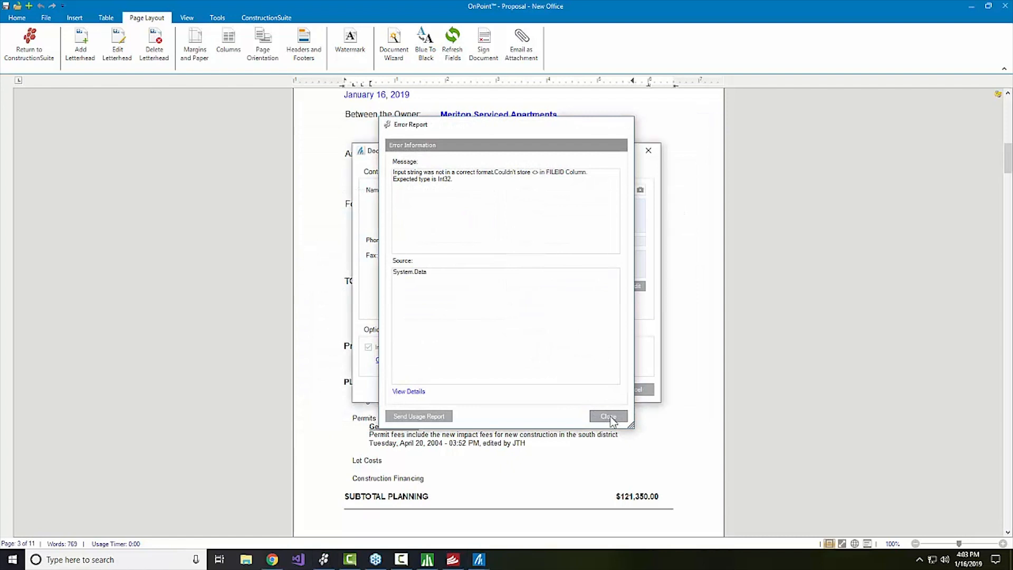
click(585, 389)
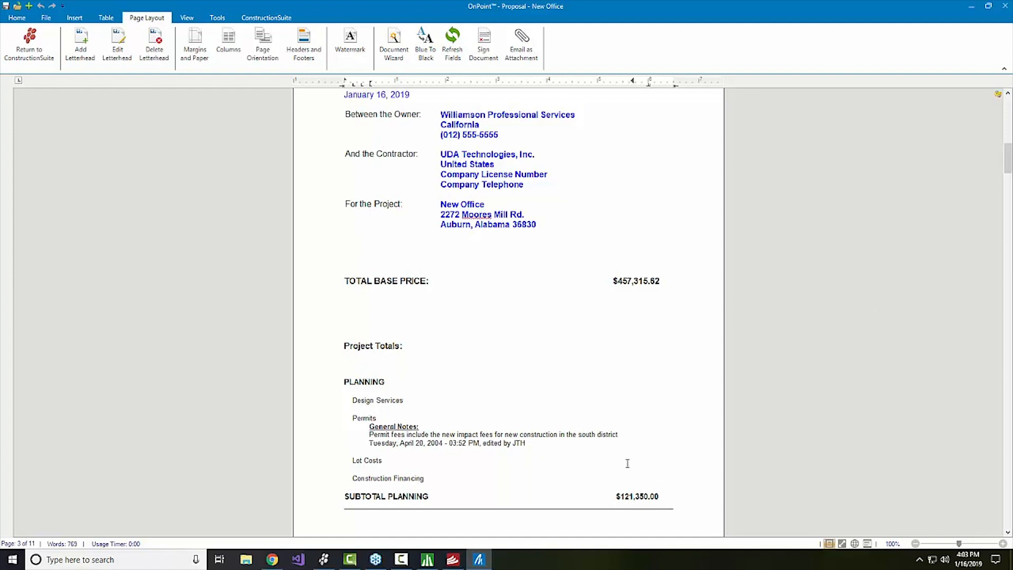
click(452, 559)
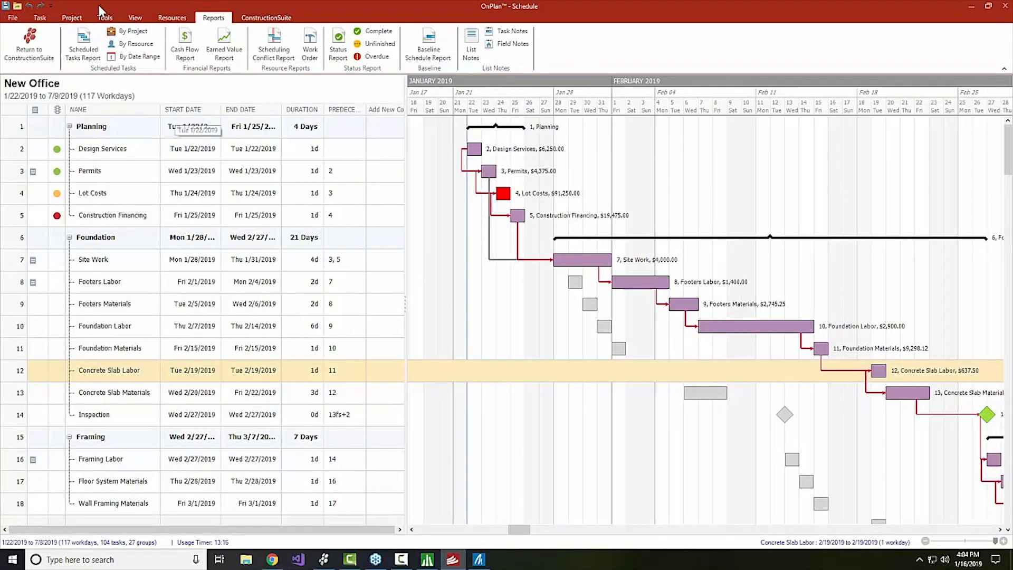
Open Set Workdays from the Project tab to show Monday–Friday workdays and US holidays.
click(74, 19)
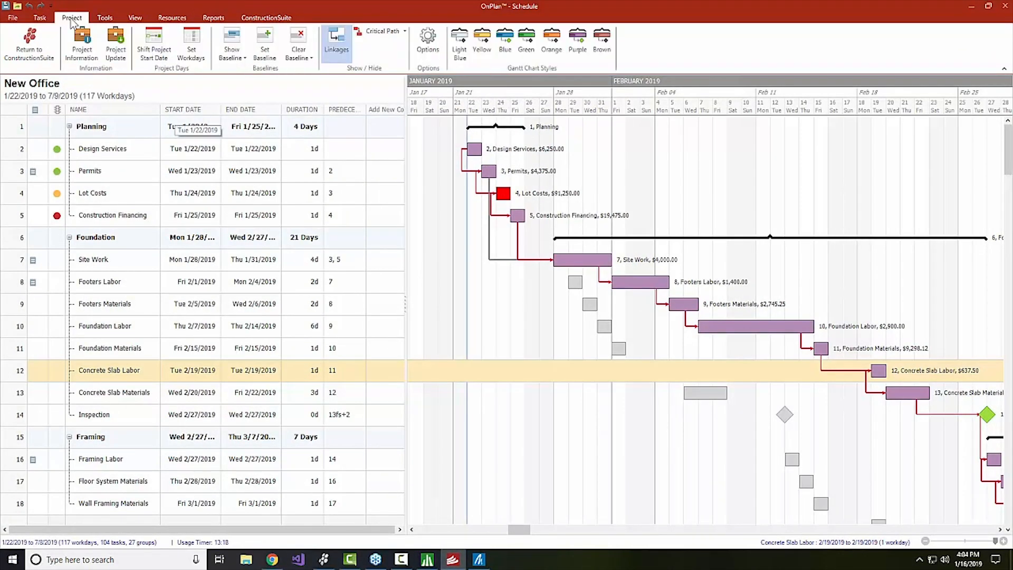
click(199, 42)
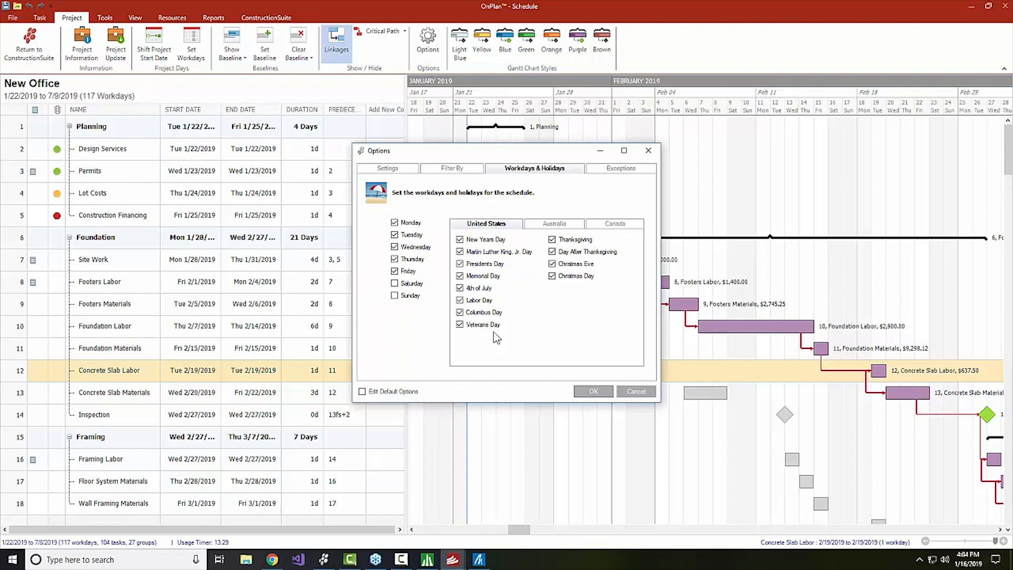
Check the Options dialog's Exceptions list, then cancel back to the 117-workday Gantt chart.
click(616, 168)
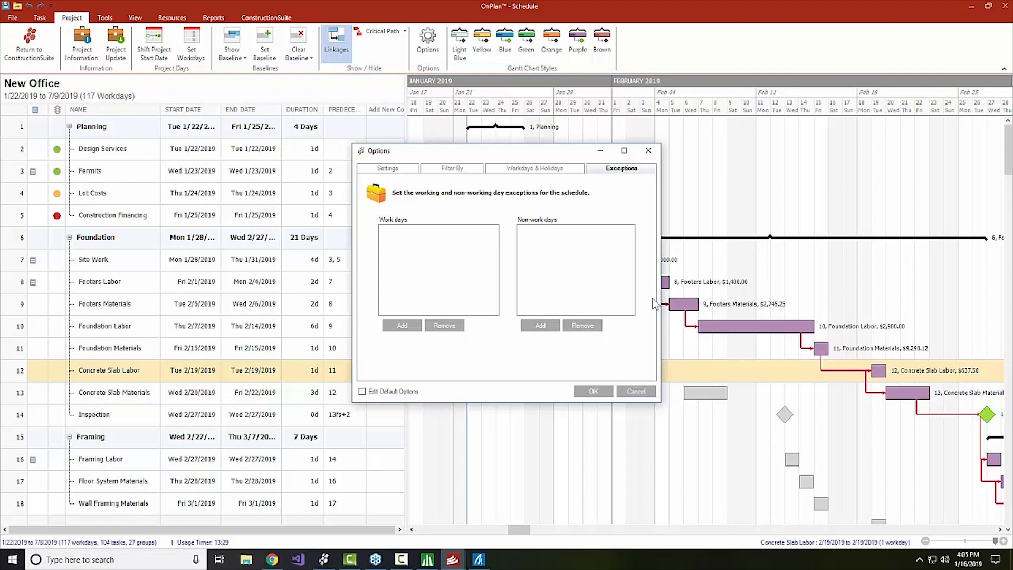
click(644, 391)
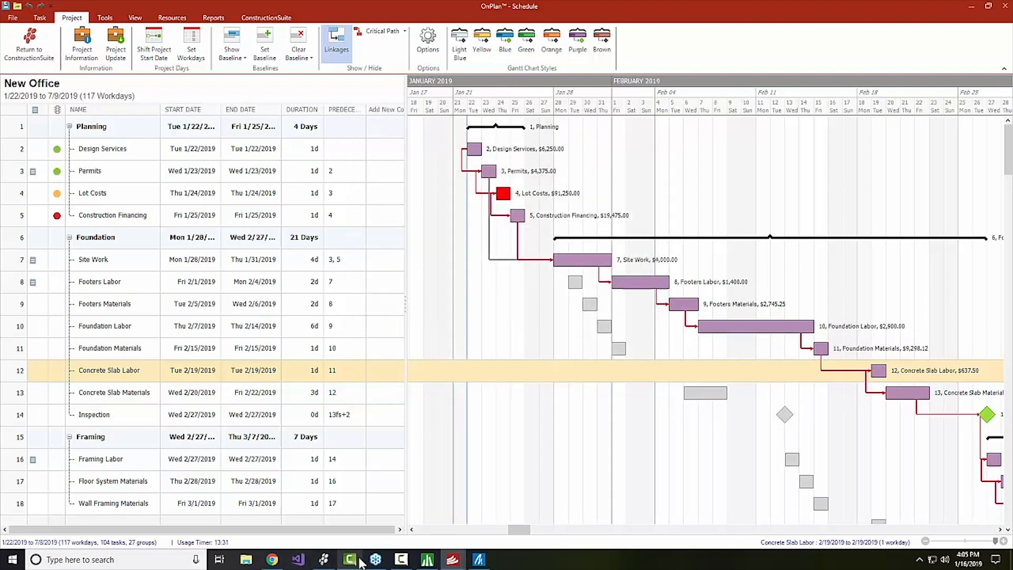
mouse_move(481, 562)
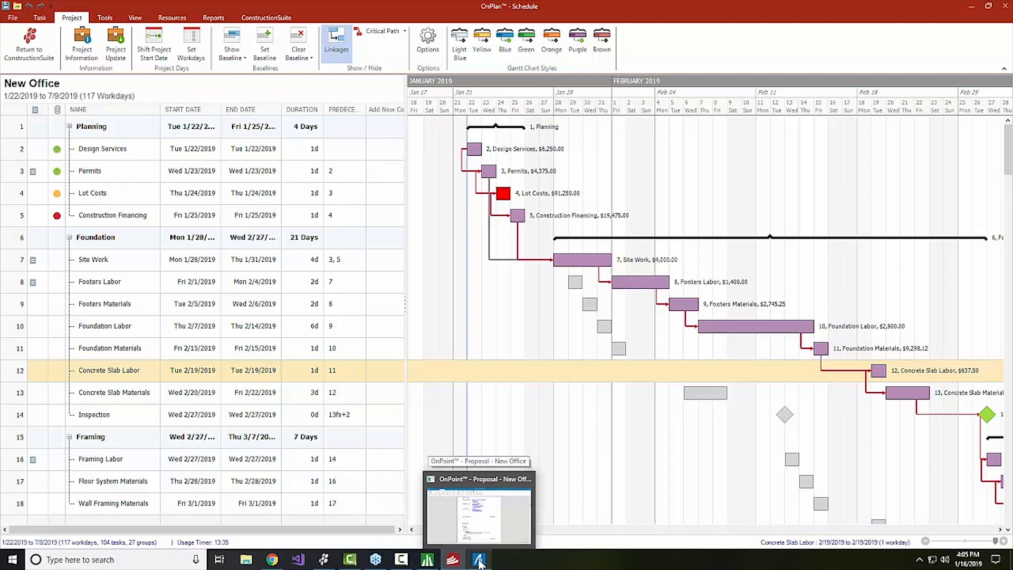
Start a Proposal Wizard for the New Office estimate and advance to Layout Options.
click(427, 562)
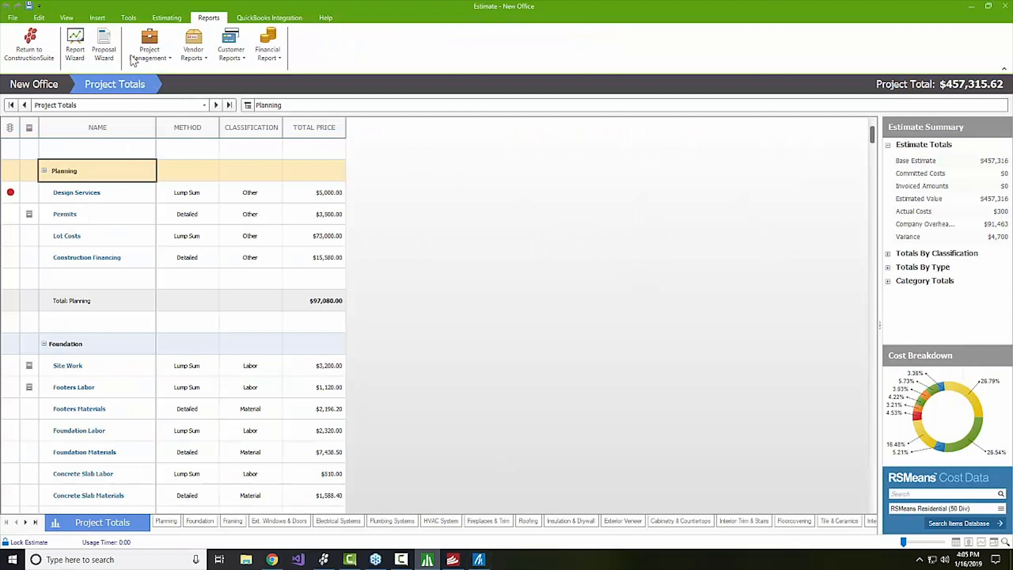
click(114, 44)
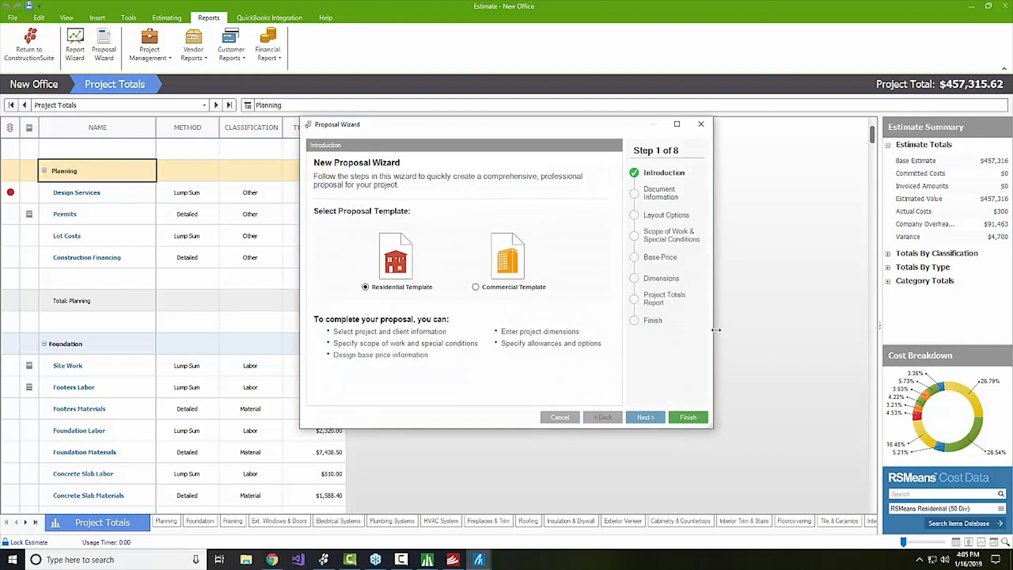
click(645, 418)
click(644, 418)
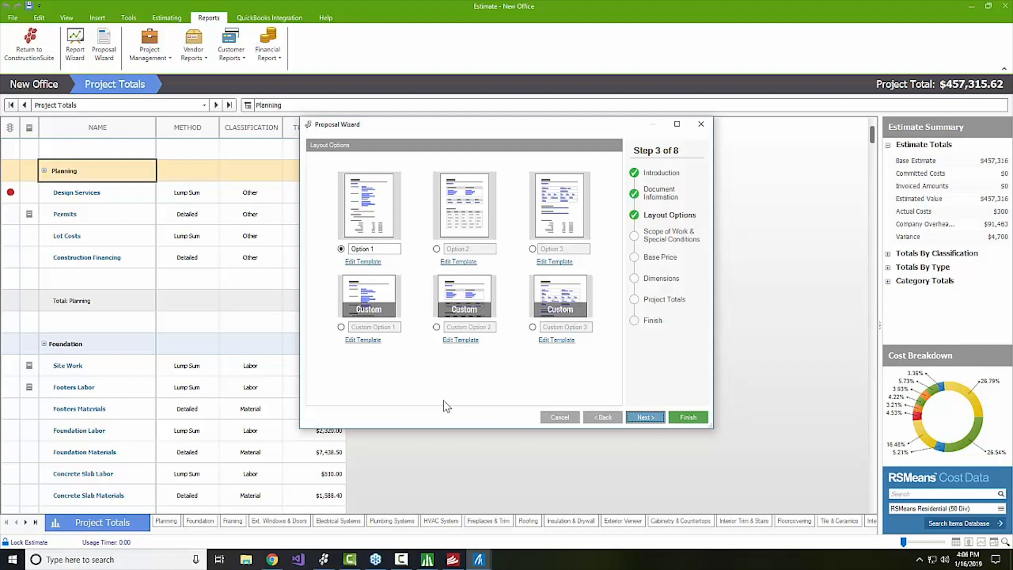
Cancel the wizard, dismiss the error report, and return to the main ConstructionSuite window.
click(563, 417)
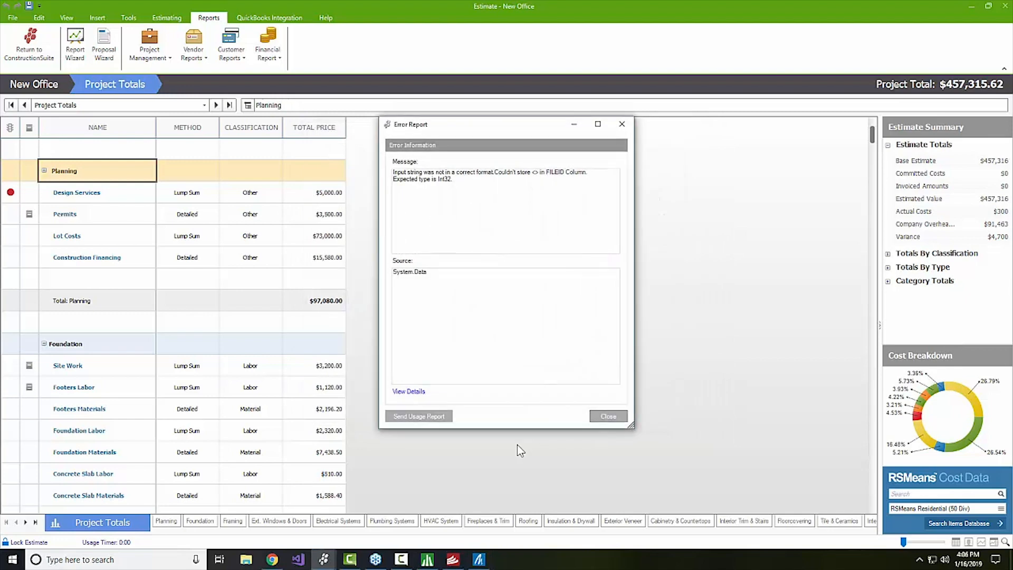
click(607, 415)
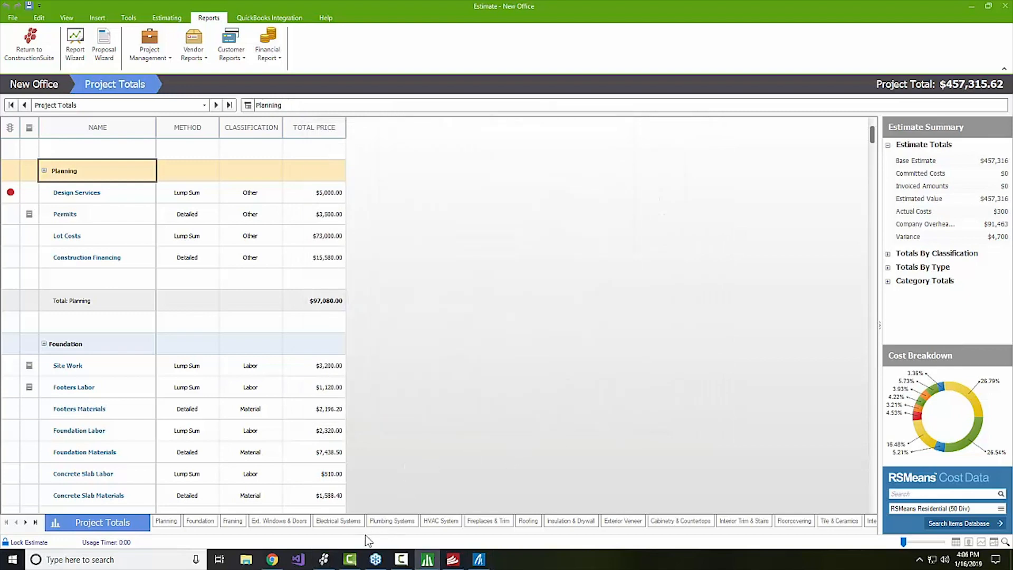
click(324, 559)
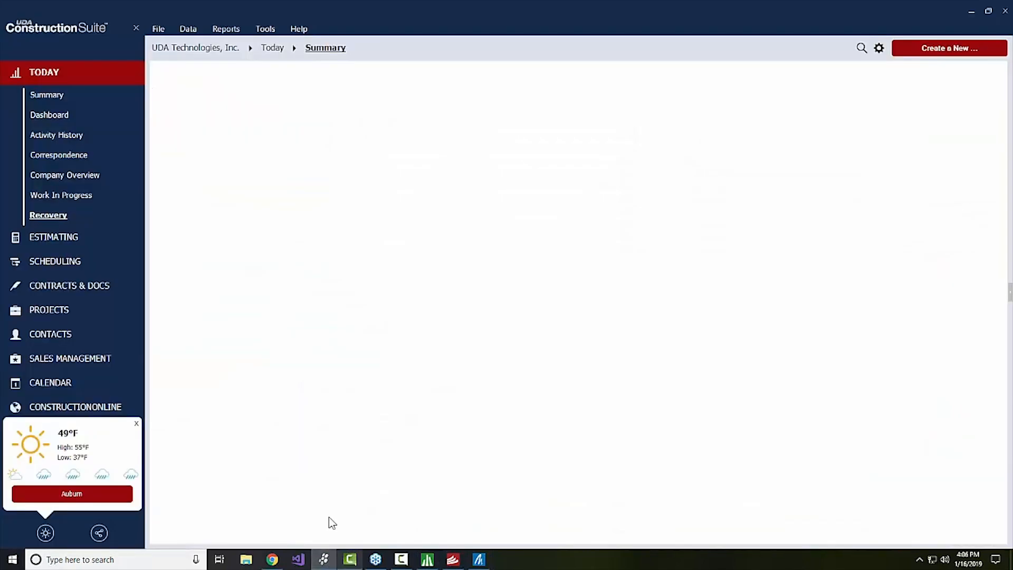
Expand the Estimating and Projects sidebar sections and list all seven projects.
click(61, 238)
click(58, 250)
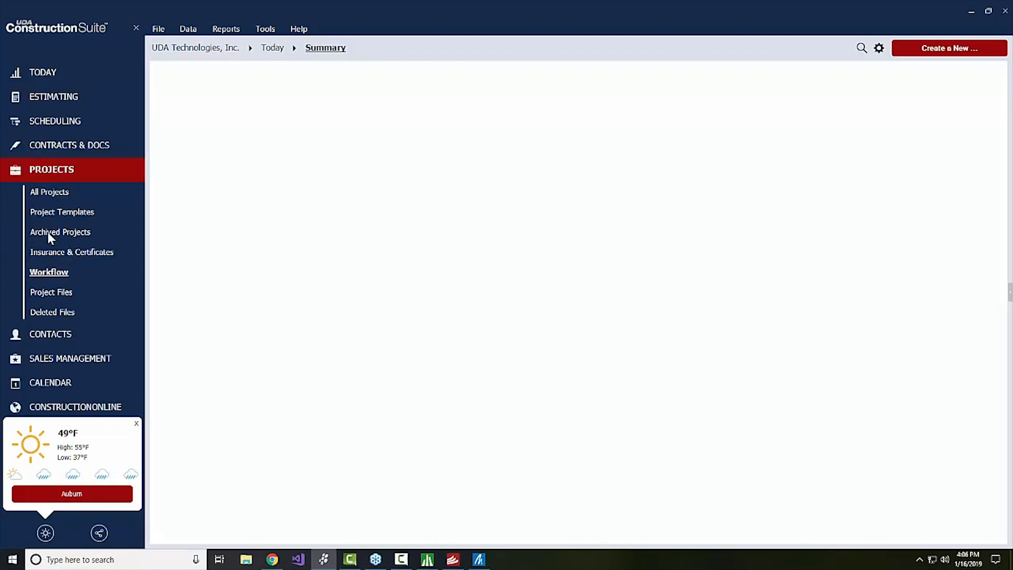
click(47, 196)
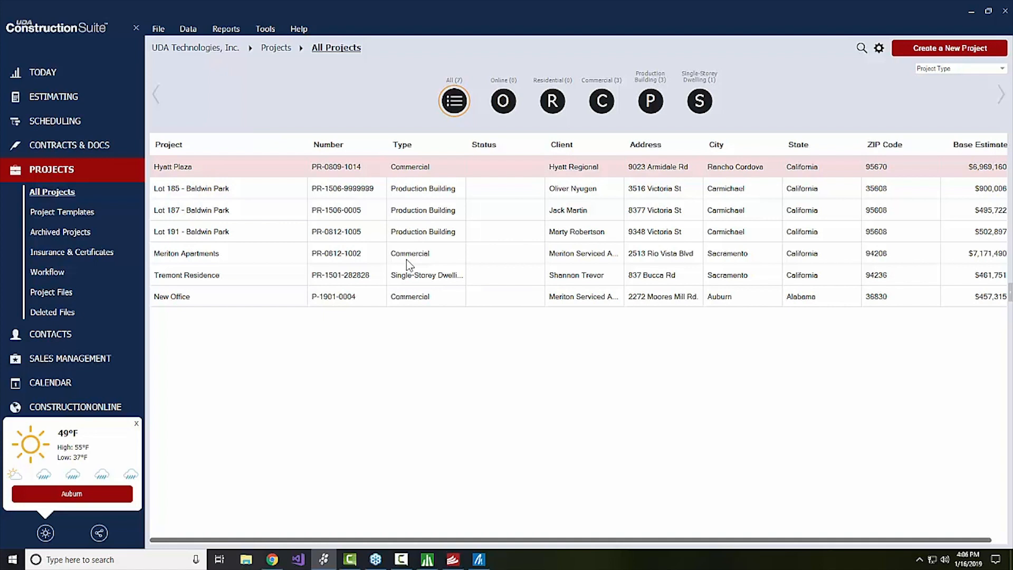
Open the empty Project Templates page, then show the Help tab's support options.
click(65, 214)
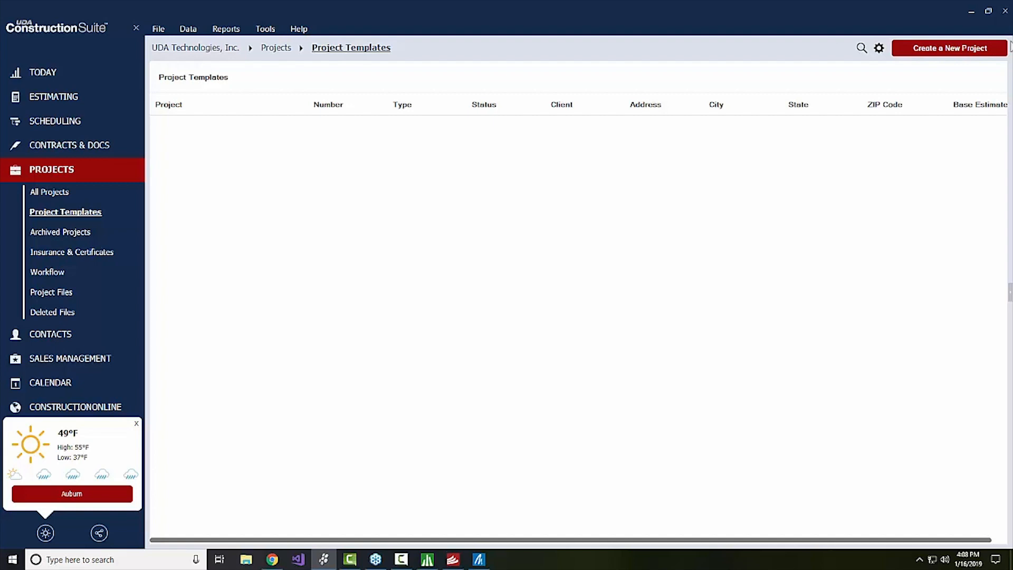
click(298, 30)
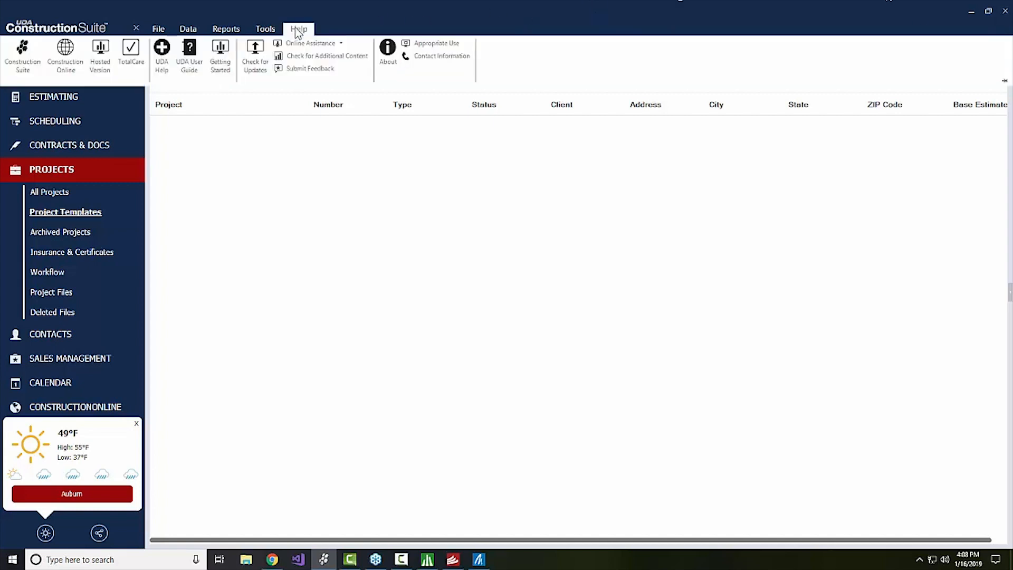